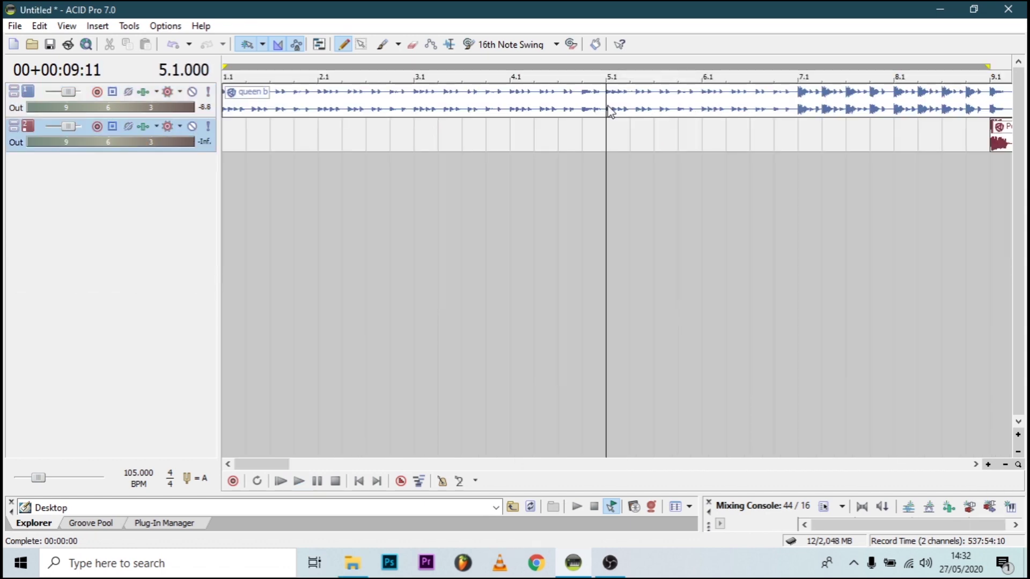
Step: Split the queen b clip at 5.1 and 7.1, and move the Pendana clip on track two to about measure 47
click(802, 102)
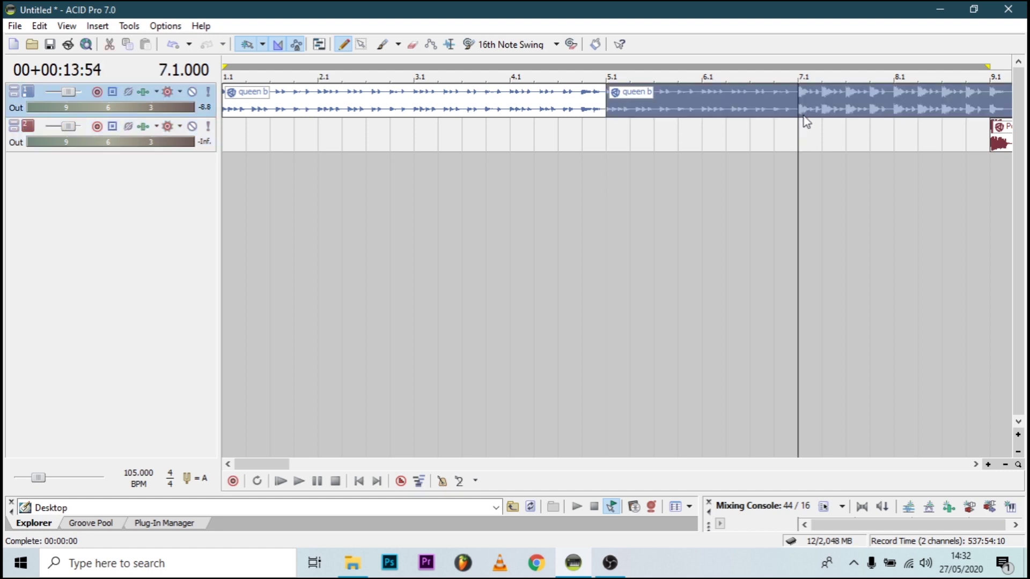
key(s)
scroll(716, 276, down, 3)
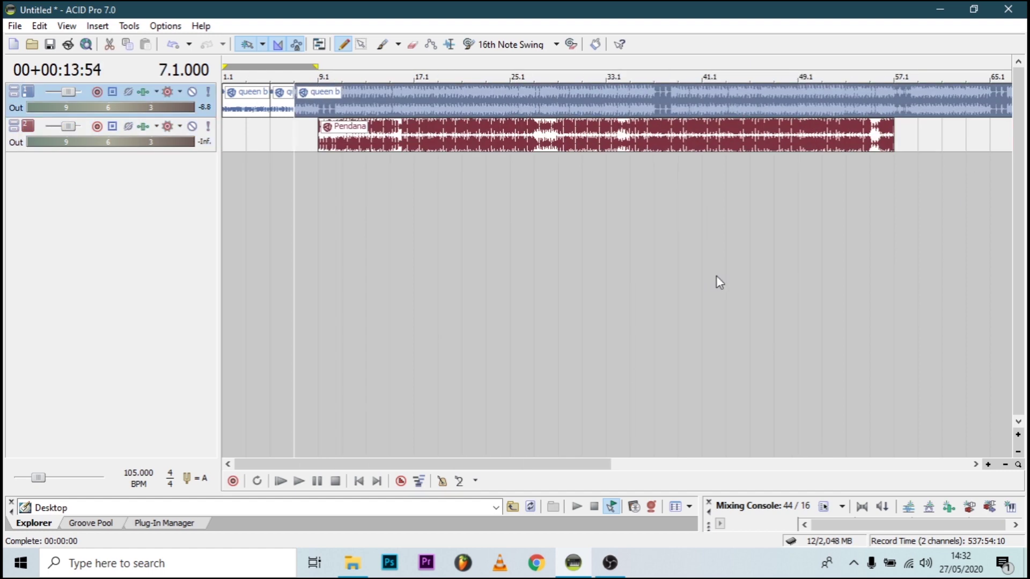
drag(501, 140, 926, 139)
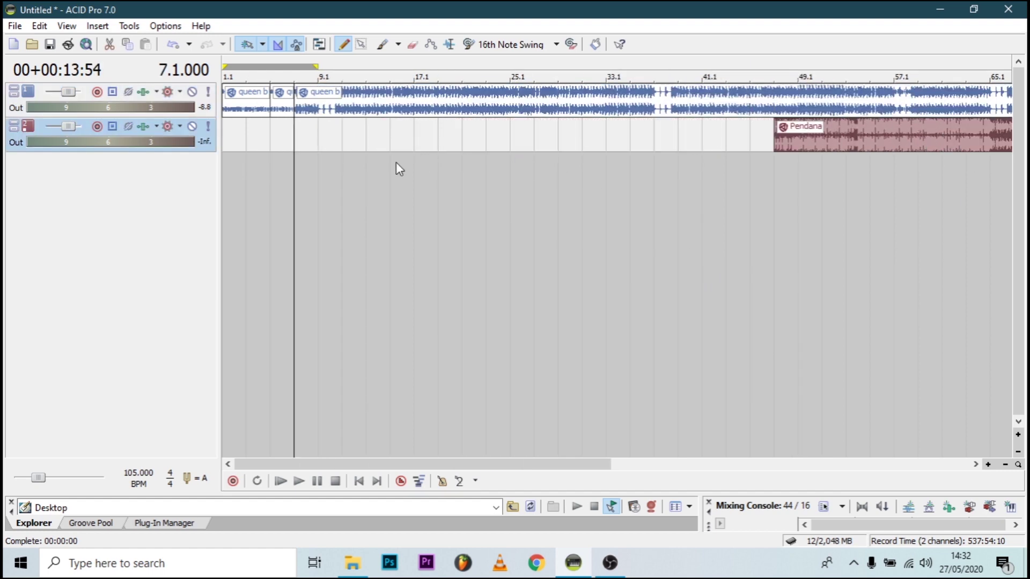
Step: Copy the queen b clip that starts at 7.1 onto track two at 6.1 and cut it down to end at 6.1.192
scroll(283, 168, up, 3)
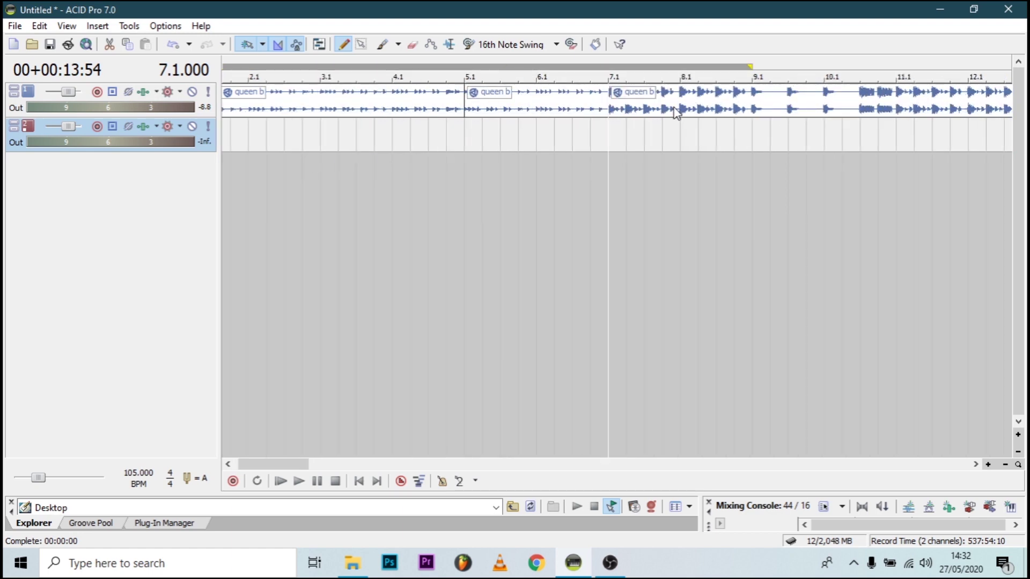
drag(671, 105, 563, 145)
click(552, 156)
scroll(560, 149, up, 3)
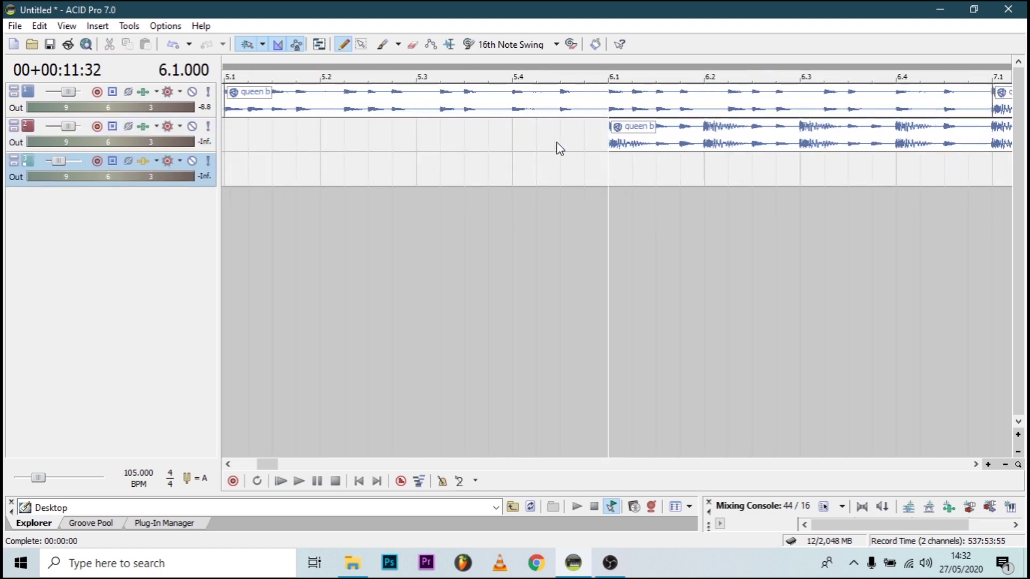
click(634, 152)
key(Delete)
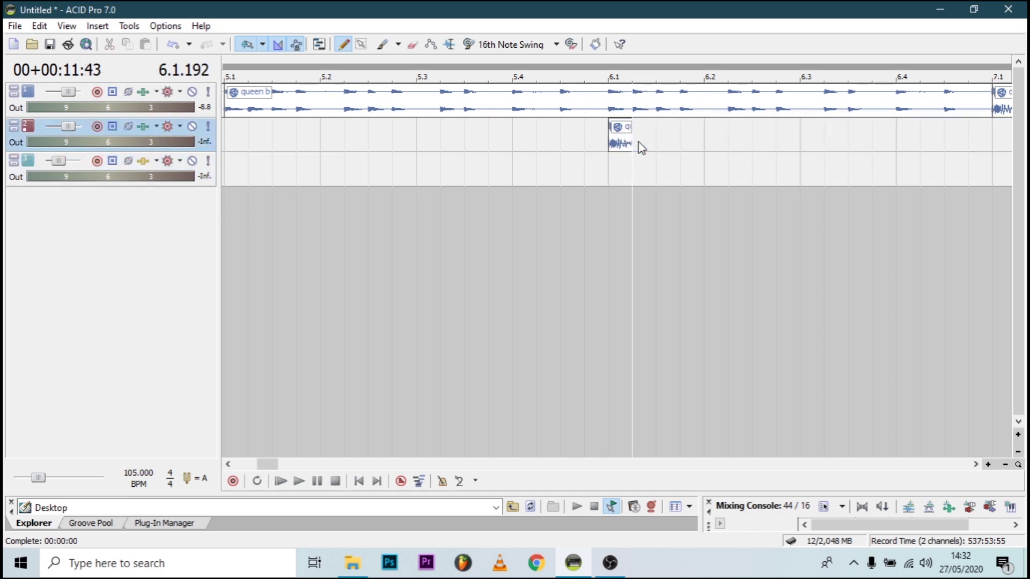
Step: Move the short slice on track two to 6.4.000 and trim its end to about 6.4.144
scroll(649, 150, down, 2)
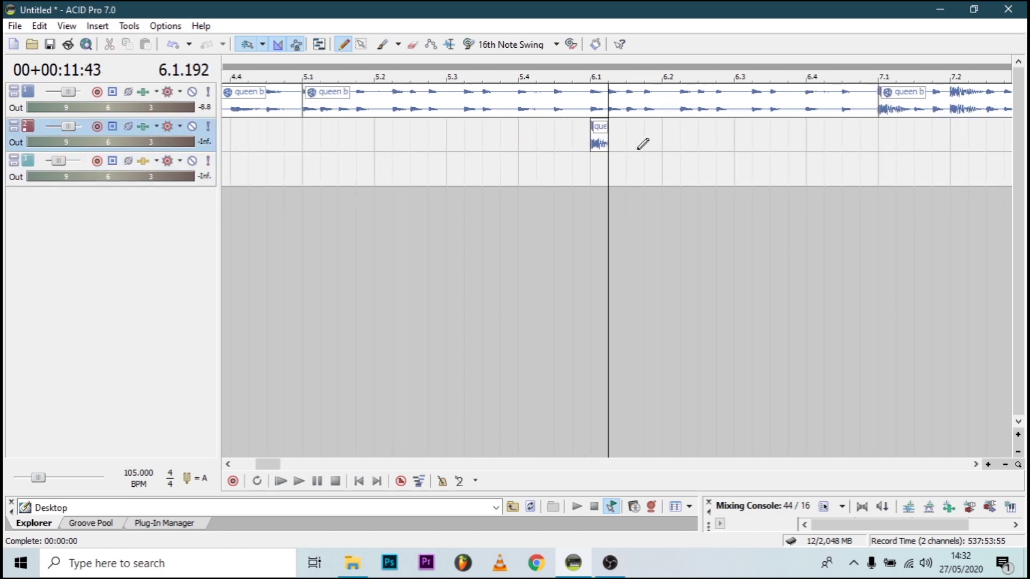
drag(605, 140, 825, 142)
click(806, 154)
scroll(839, 154, up, 5)
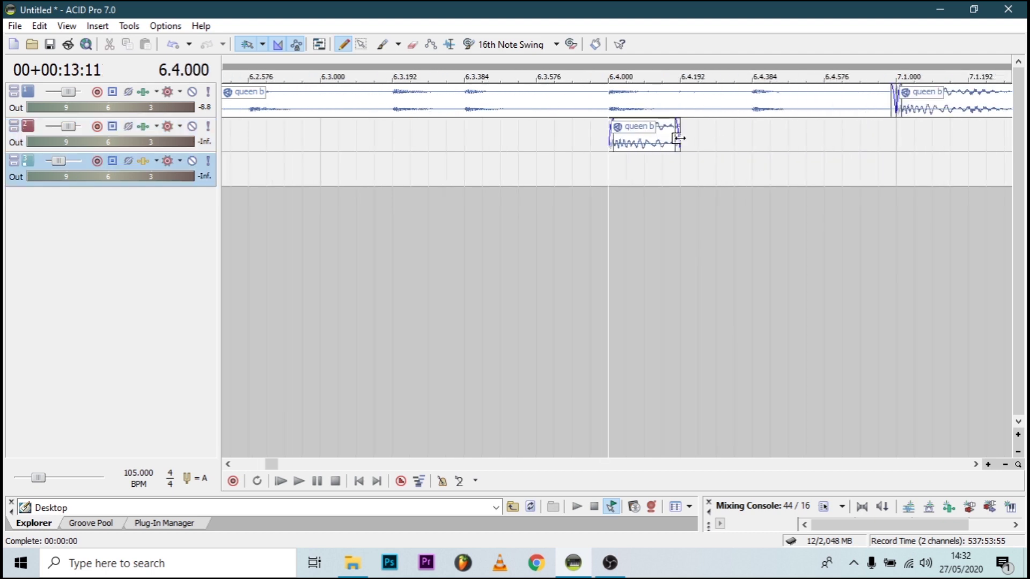
click(678, 139)
Step: Place shortened copies of the 6.4 slice at 6.4.192, 6.4.384 and 6.4.576 on track two
click(719, 137)
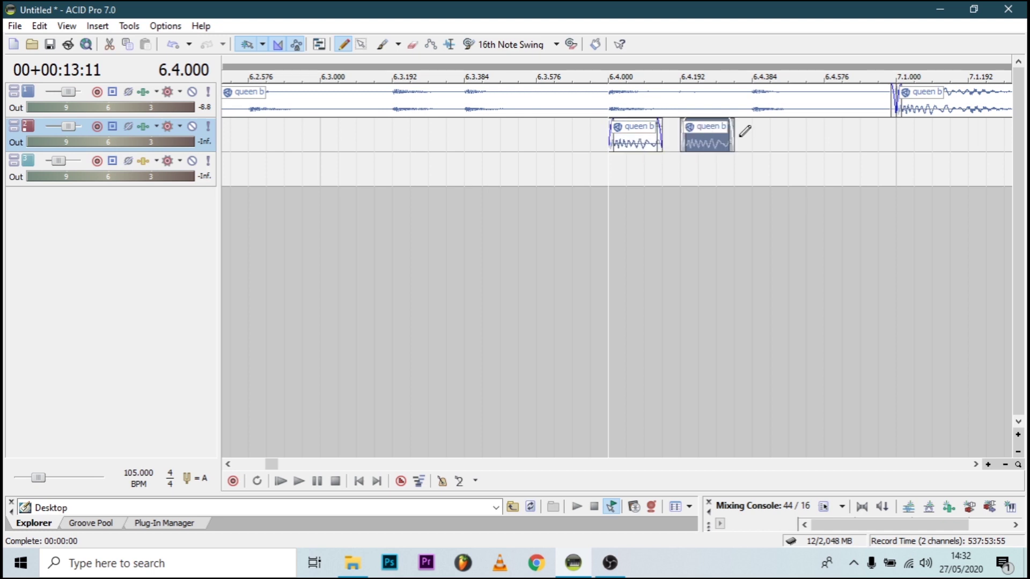
drag(733, 137, 703, 139)
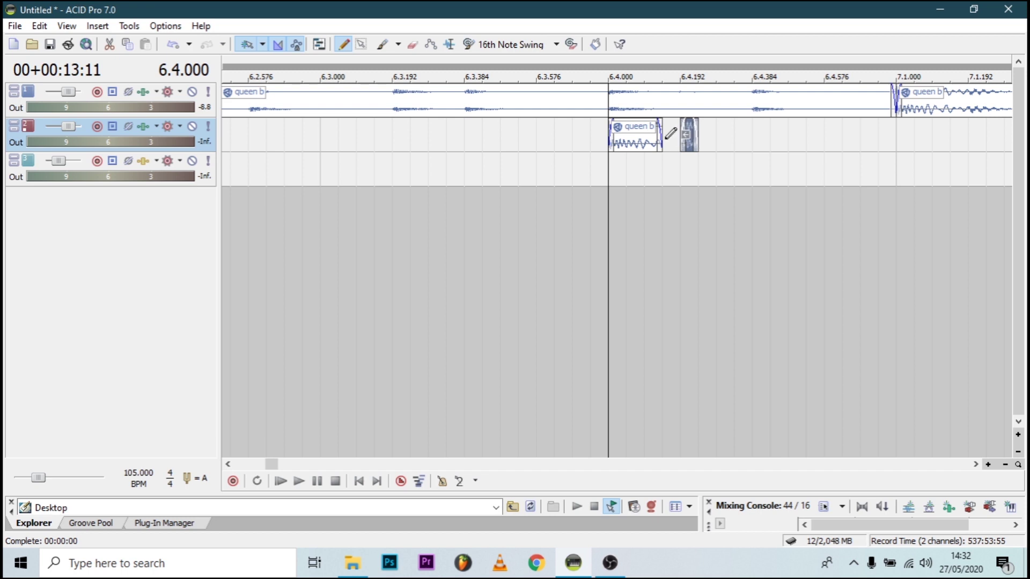
drag(642, 150, 779, 140)
right_click(799, 167)
click(812, 141)
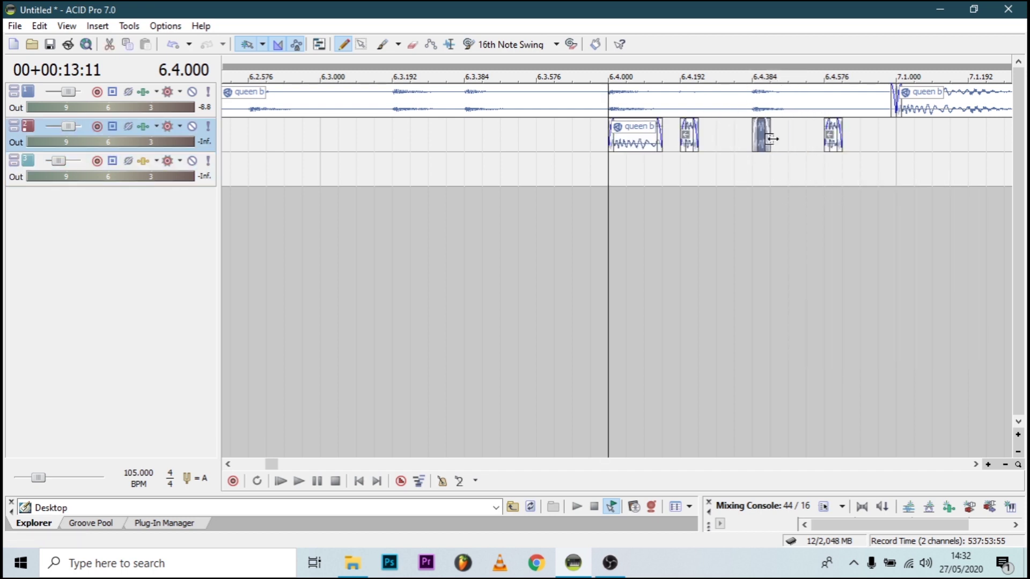
Step: Copy the 6.4.000 slice to 6.3.576, shorten it, and duplicate it at about 6.3.672
click(644, 144)
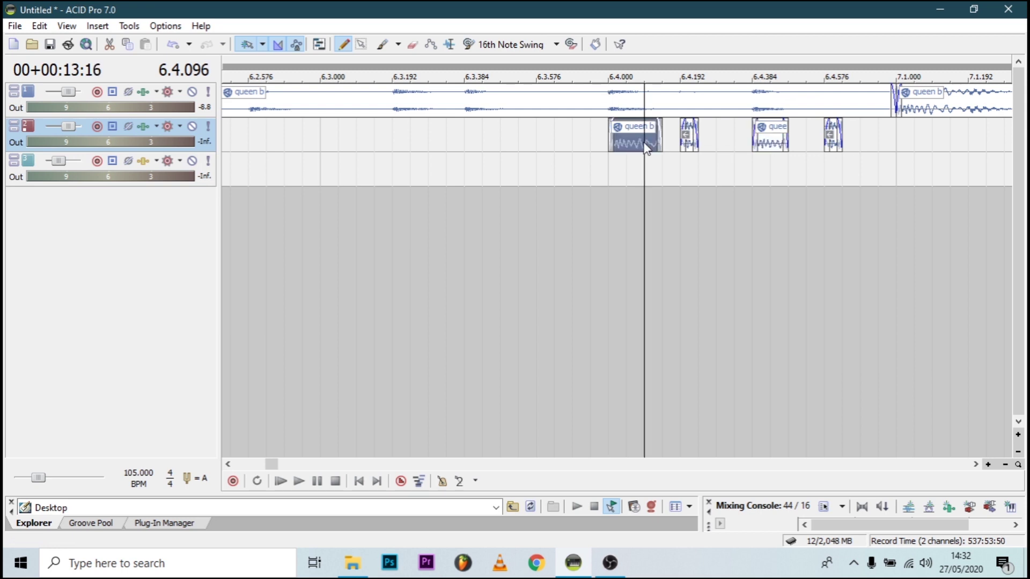
click(570, 134)
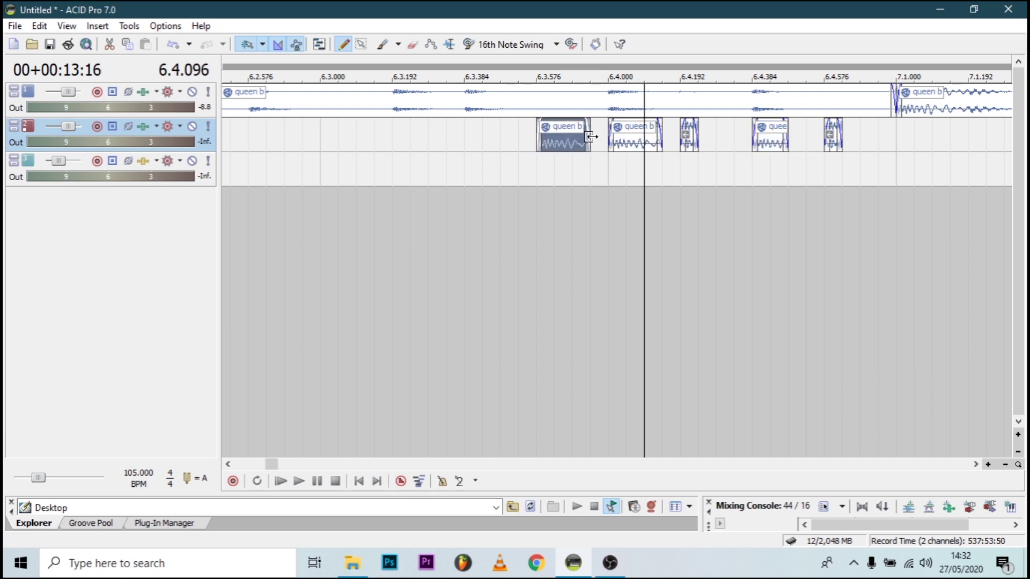
drag(589, 141, 554, 140)
click(590, 142)
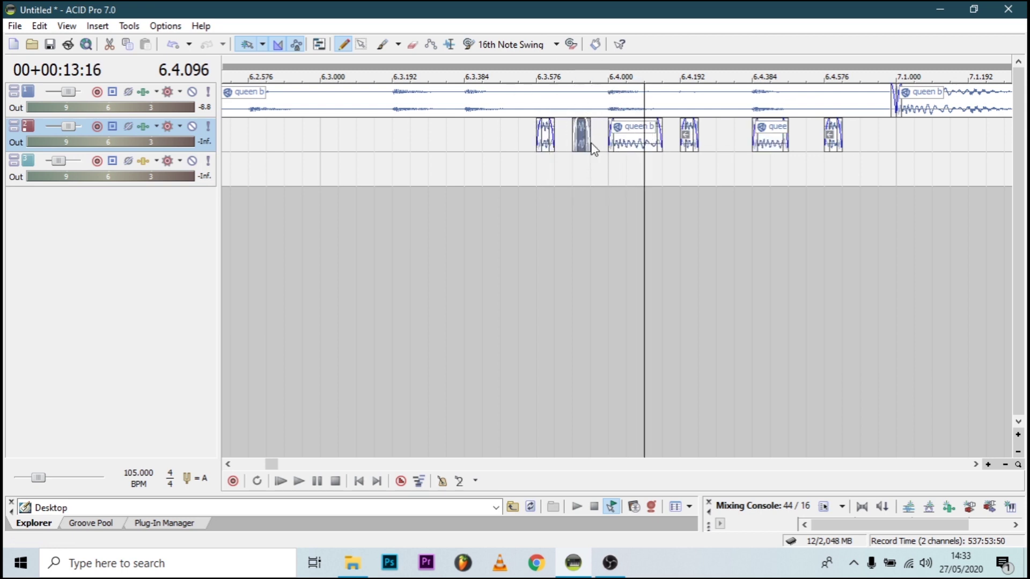
Step: Play back the new slices on track two and place the cursor at 5.1
click(324, 200)
key(space)
key(space)
scroll(385, 214, down, 3)
click(388, 214)
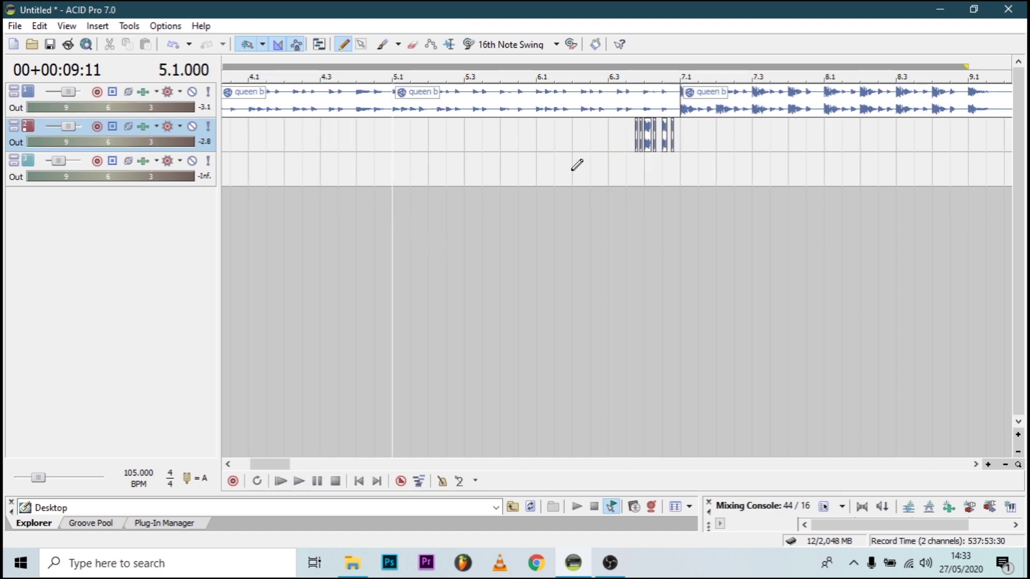
Step: Copy slices from the 6.4 group on track two to 5.1 and 5.2
click(648, 149)
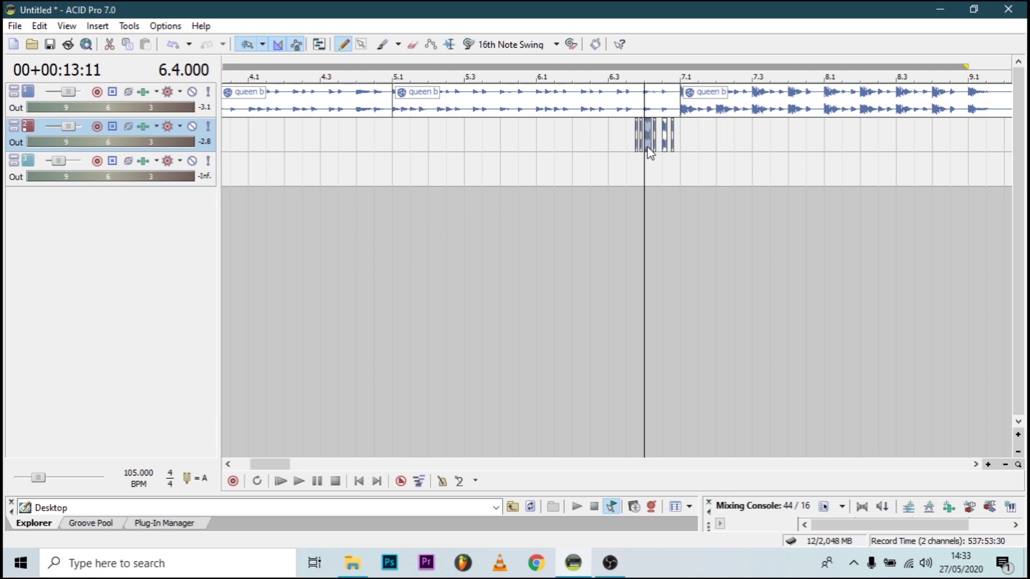
drag(408, 138, 391, 138)
drag(428, 145, 428, 146)
scroll(365, 166, down, 3)
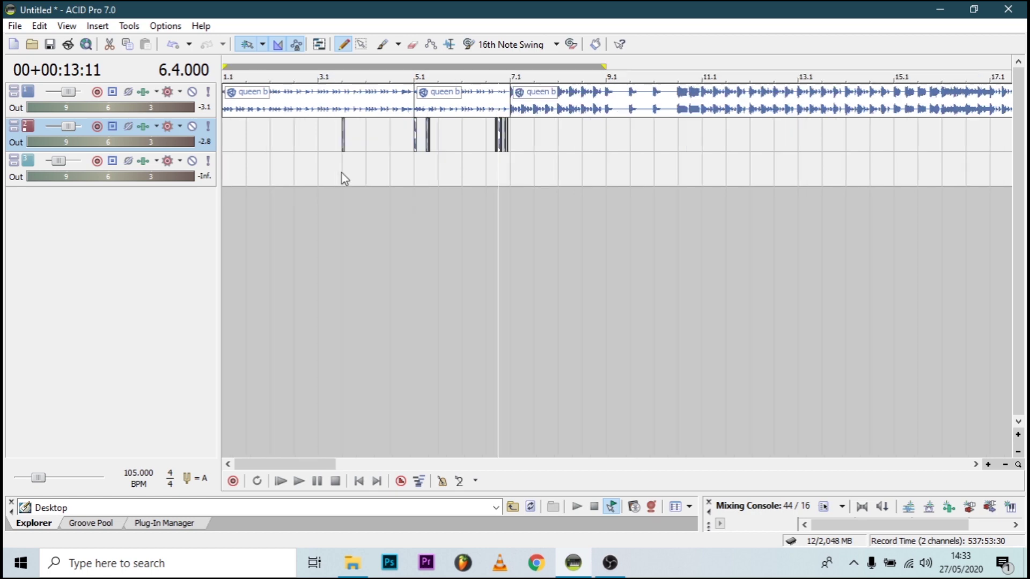
Step: Copy the short 5.2.192 slice to 5.1.192, and the 5.1.000 slice to 5.1.384
click(367, 165)
scroll(368, 165, up, 5)
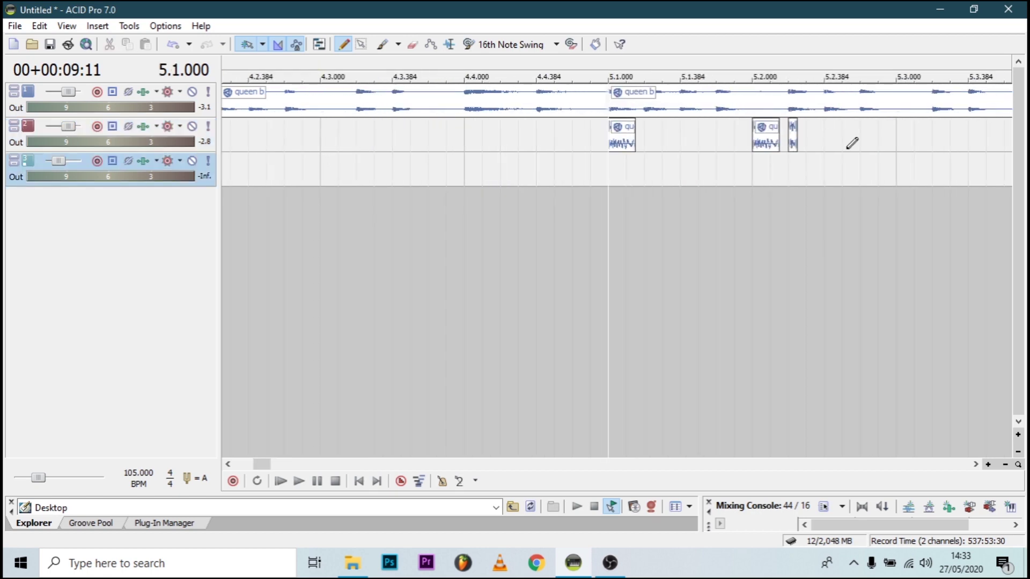
click(793, 149)
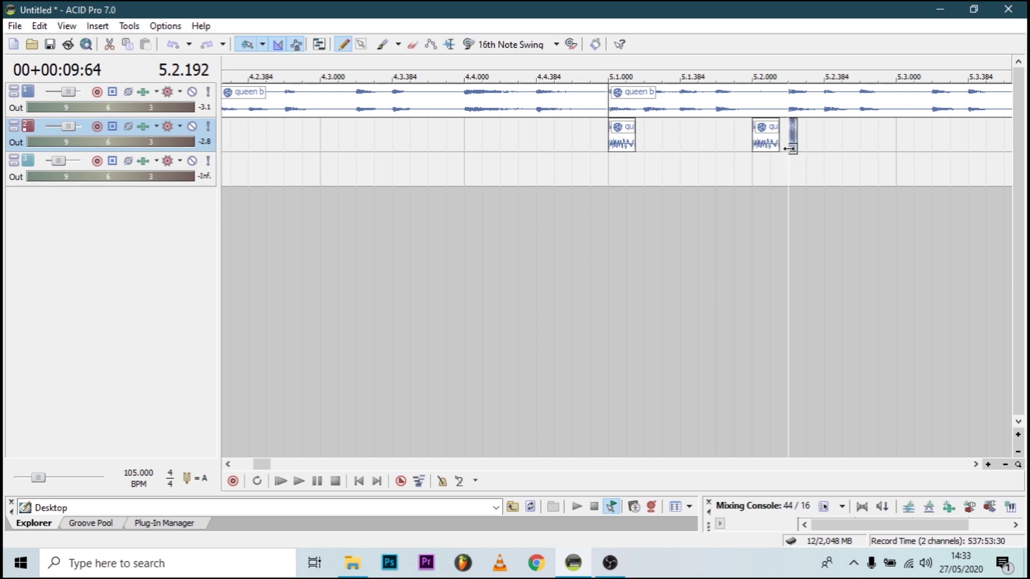
drag(770, 152, 650, 141)
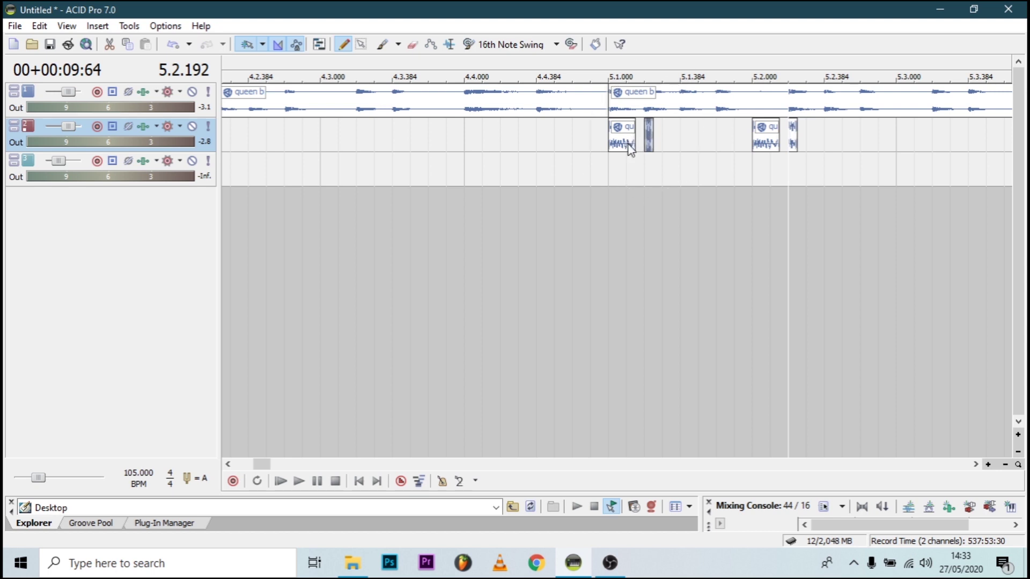
click(627, 144)
drag(718, 133, 696, 135)
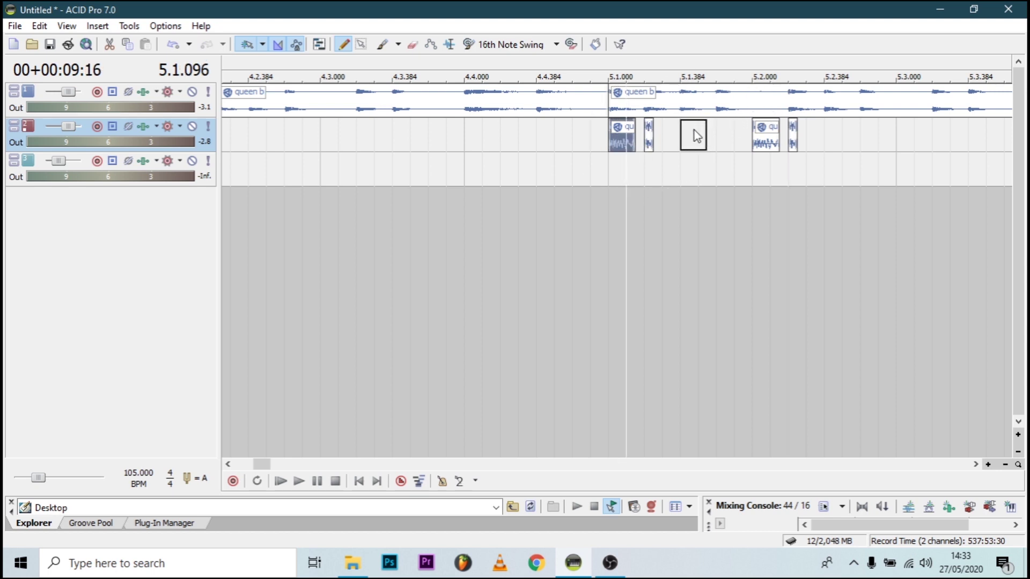
Step: Move the slice pair at 5.2 to start at 5.1.576, and shorten the 5.1.384 slice with its gain at about -7.7 dB
click(793, 144)
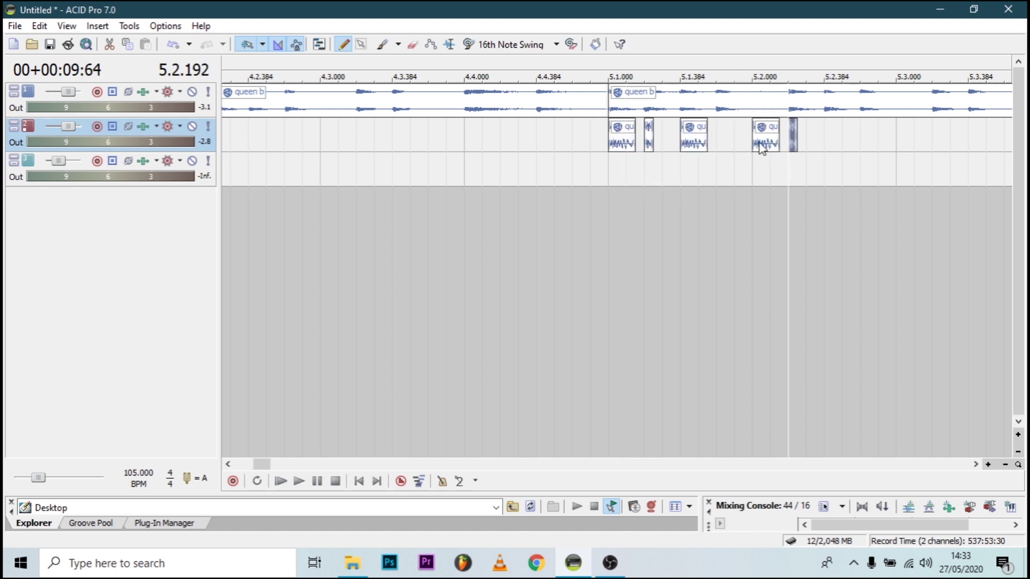
drag(765, 139, 727, 135)
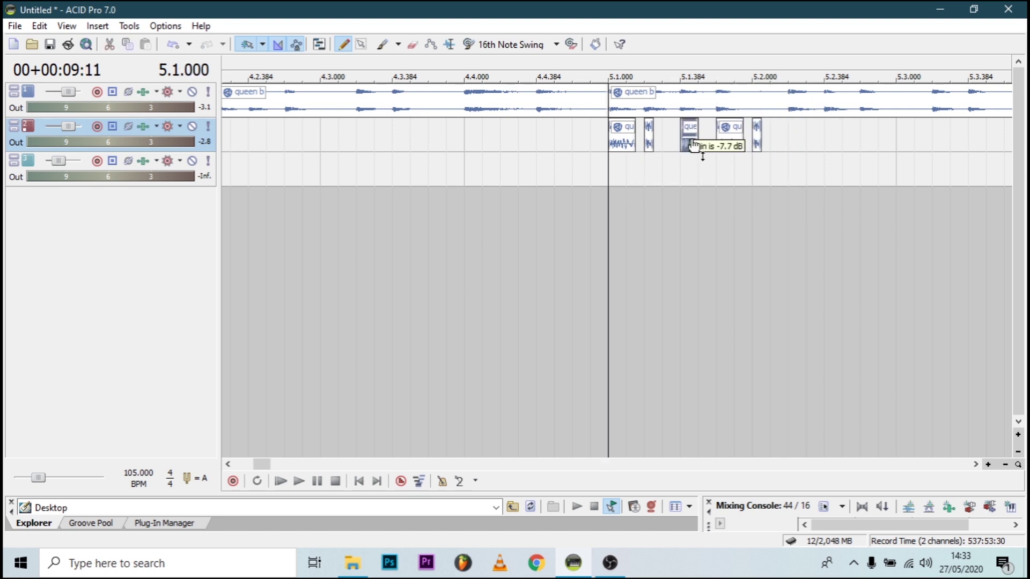
Step: Play back the slice pattern on track two from 5.1
key(space)
key(space)
key(space)
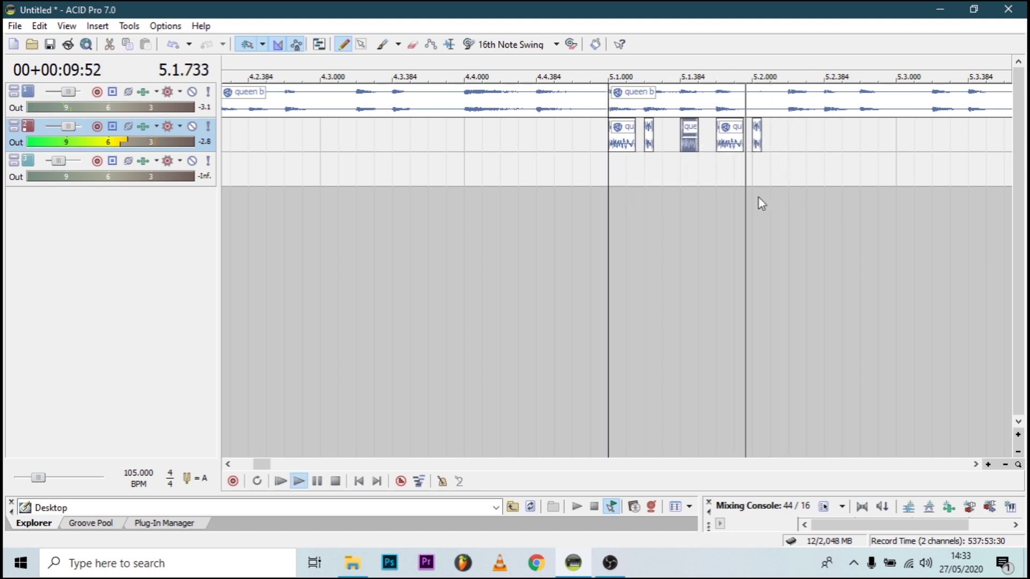
key(space)
Step: Add a shortened slice at 5.2.192 and a copy of the +3 slice at 5.2.288
click(629, 145)
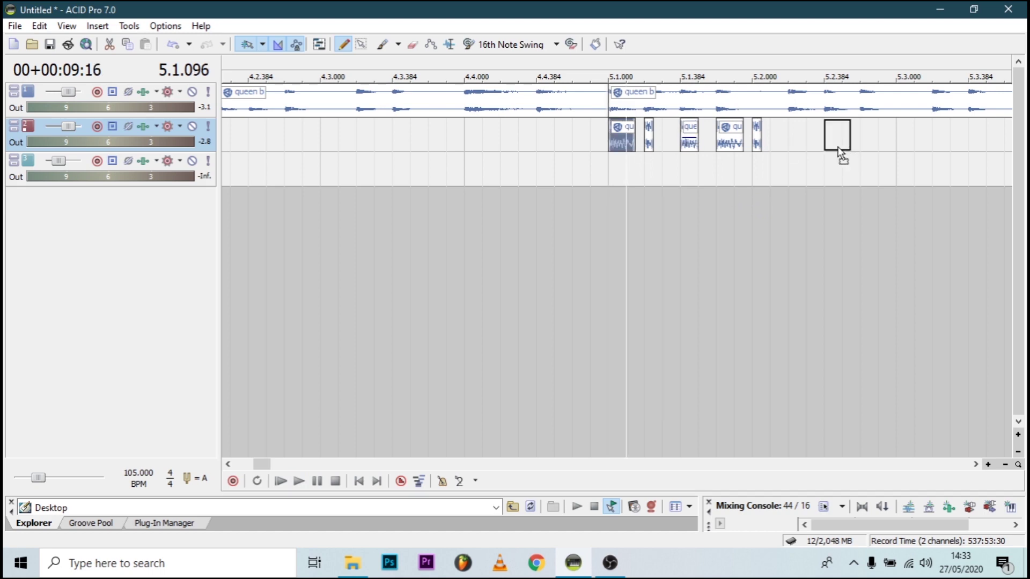
drag(845, 155, 810, 150)
click(807, 155)
scroll(801, 136, up, 4)
mouse_move(643, 141)
mouse_down()
mouse_move(574, 141)
mouse_move(623, 139)
mouse_up()
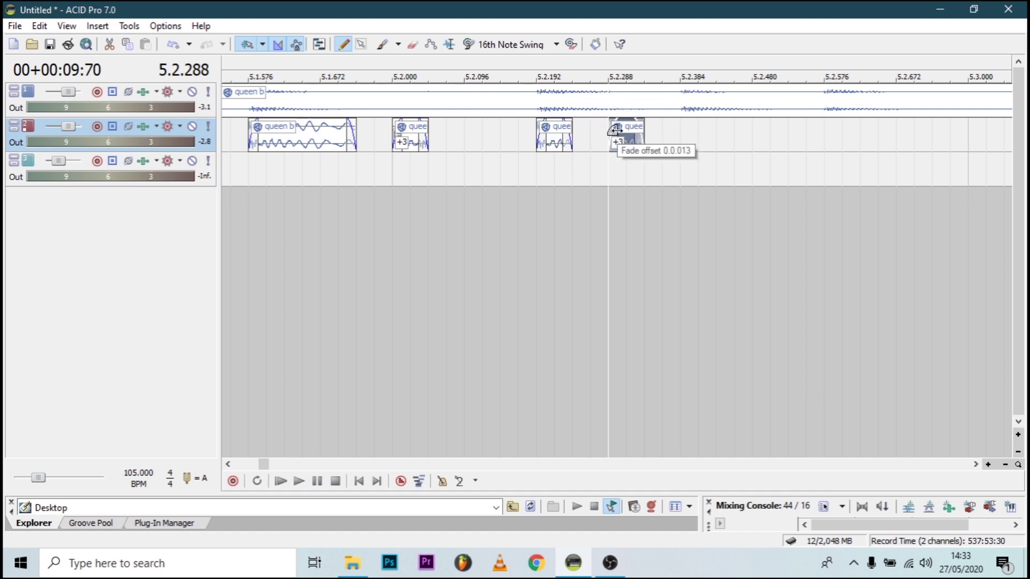
Step: Copy the slice pair to 5.2.384 and fill 5.2.576 to 5.3.000 with four adjoining slices, the third at about -6.4 dB
drag(555, 142, 699, 142)
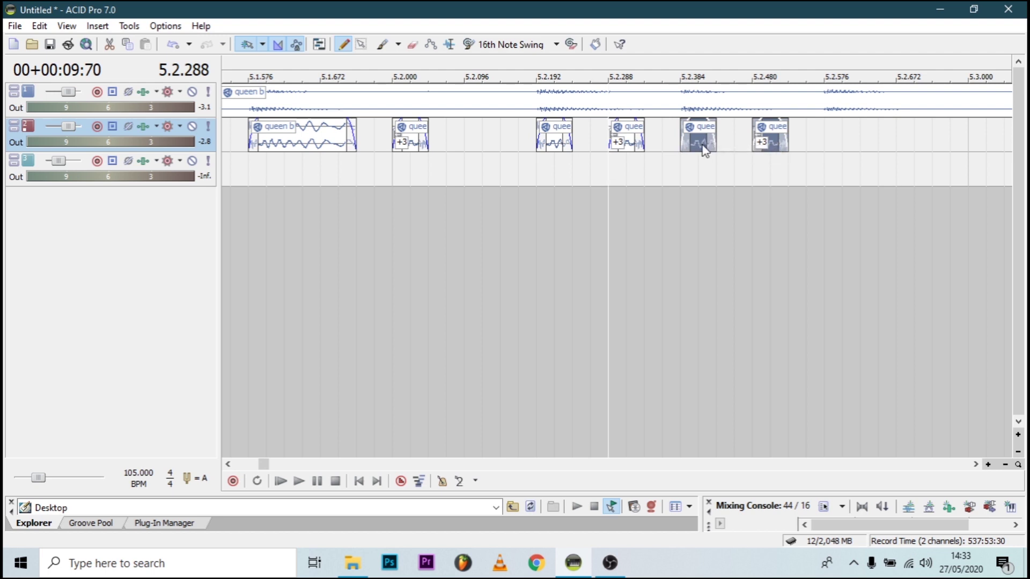
click(699, 145)
drag(703, 149, 740, 153)
drag(848, 152, 911, 137)
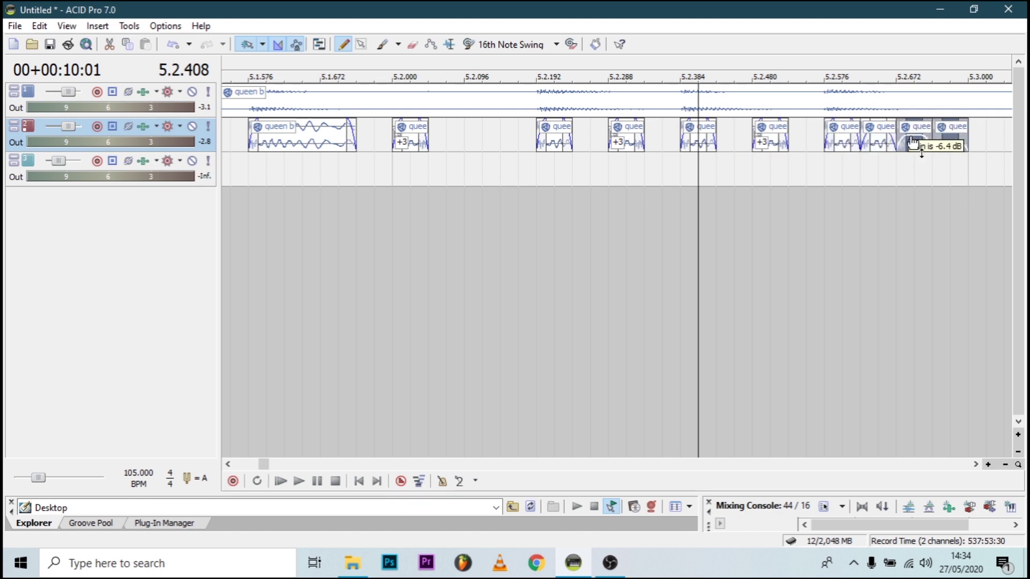
Step: Play back the extended slice pattern on track two, including once from its start at 5.1
click(251, 226)
key(space)
scroll(326, 214, down, 6)
key(space)
click(554, 207)
key(space)
key(space)
Step: Copy the 5.1.576 slice to 5.4.000, extend its end to about 6.1.576, and play it back
click(652, 163)
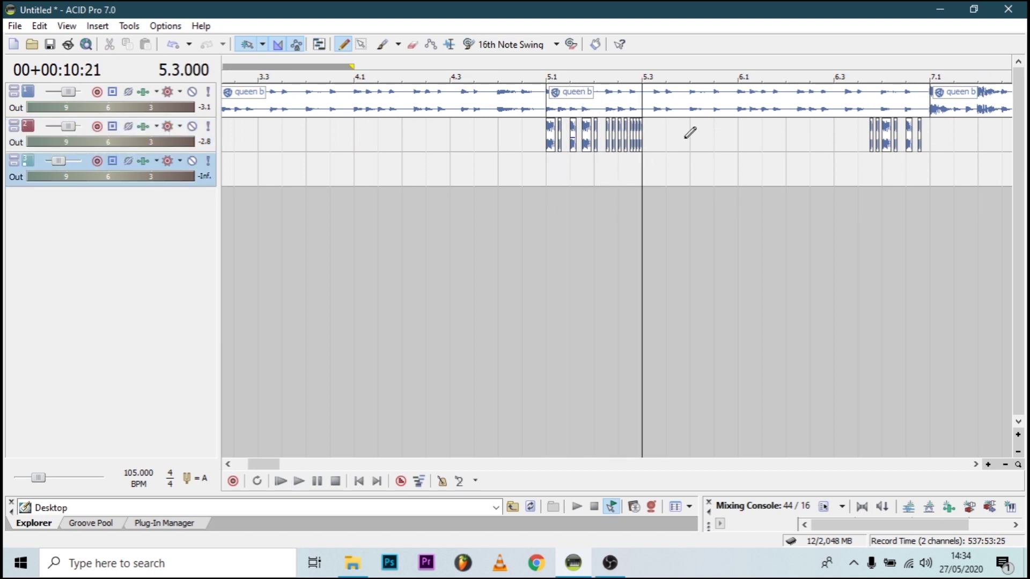
scroll(690, 132, up, 3)
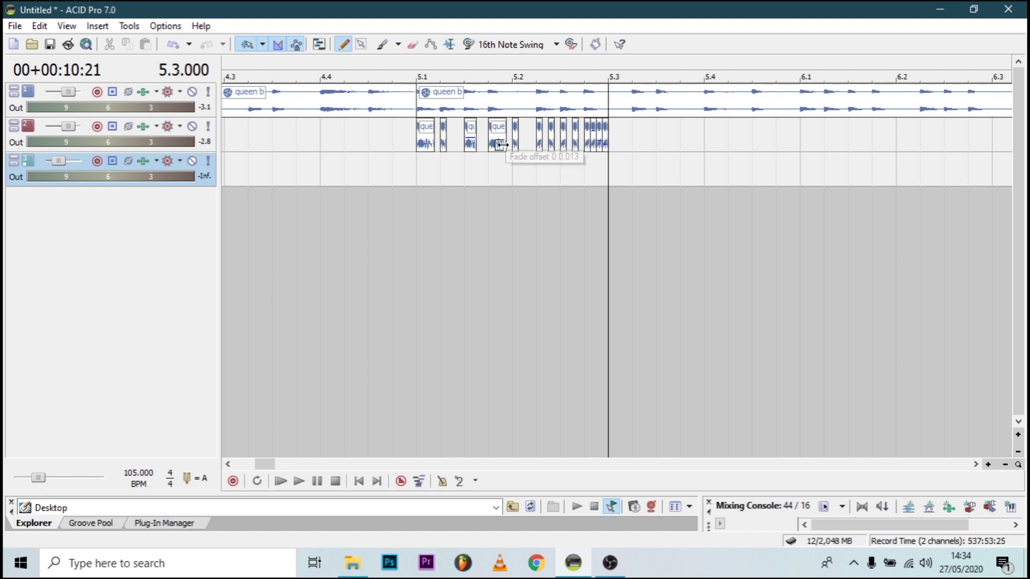
click(501, 146)
drag(713, 150, 866, 141)
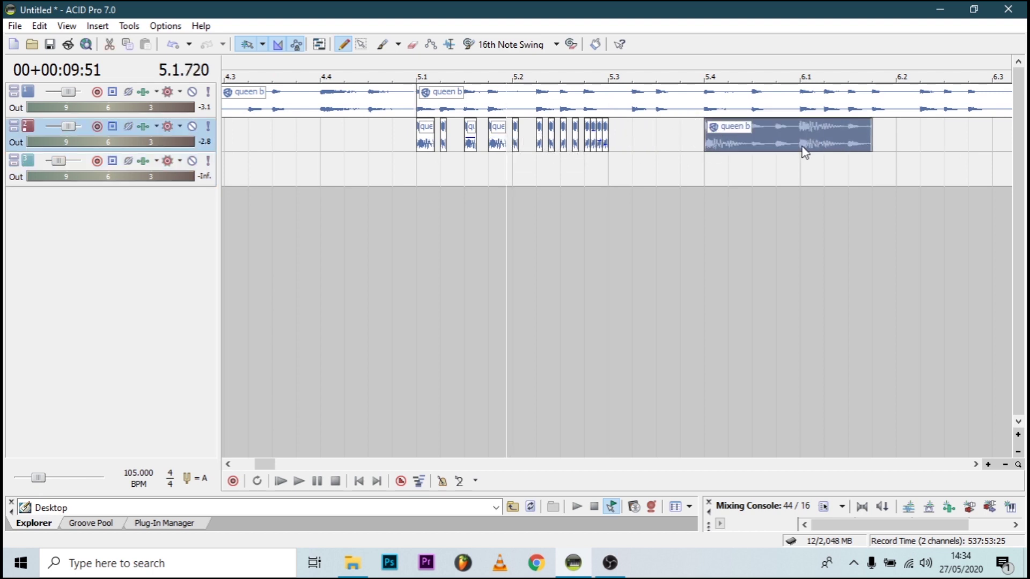
click(747, 162)
key(space)
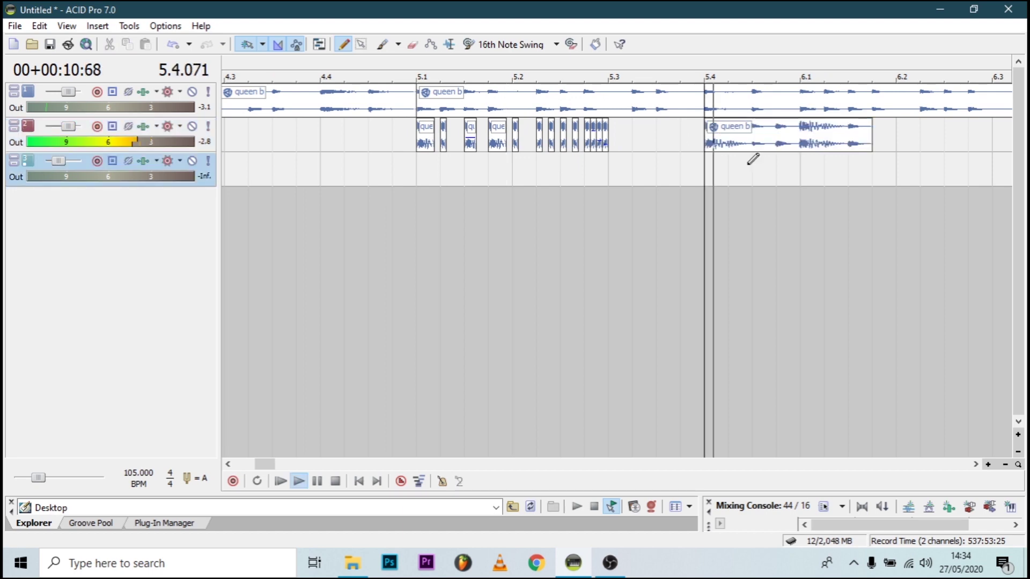
key(space)
Step: Erase parts of the extended clip, keeping short pieces at 5.4.000, 5.4.576 and 6.1.000, and play back the result
click(412, 44)
click(765, 137)
key(space)
key(space)
scroll(796, 151, up, 2)
click(789, 139)
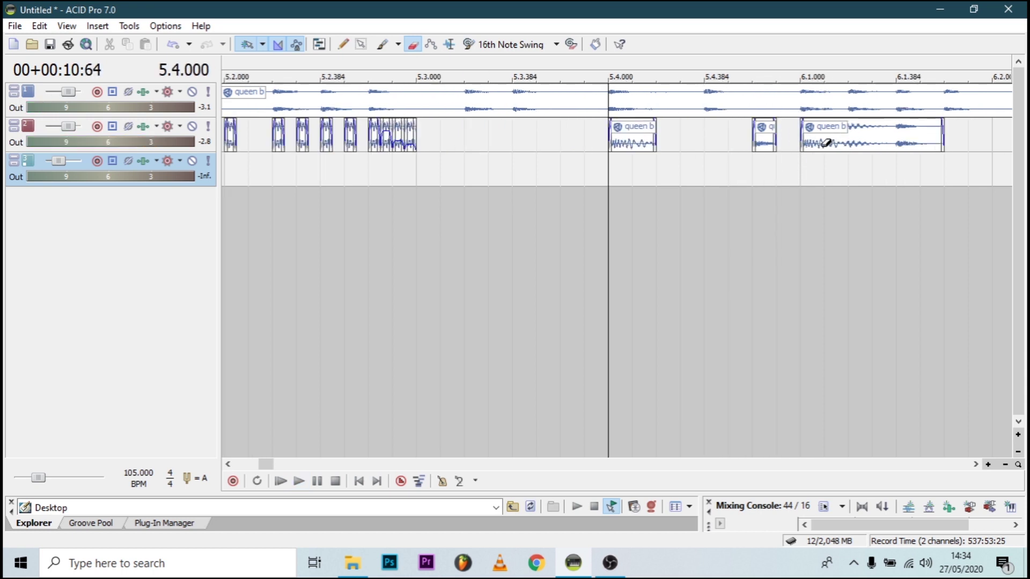
click(836, 138)
drag(843, 138, 947, 137)
key(space)
key(space)
Step: Move the short slice at 5.2.480 on track two to 5.4.384
click(349, 136)
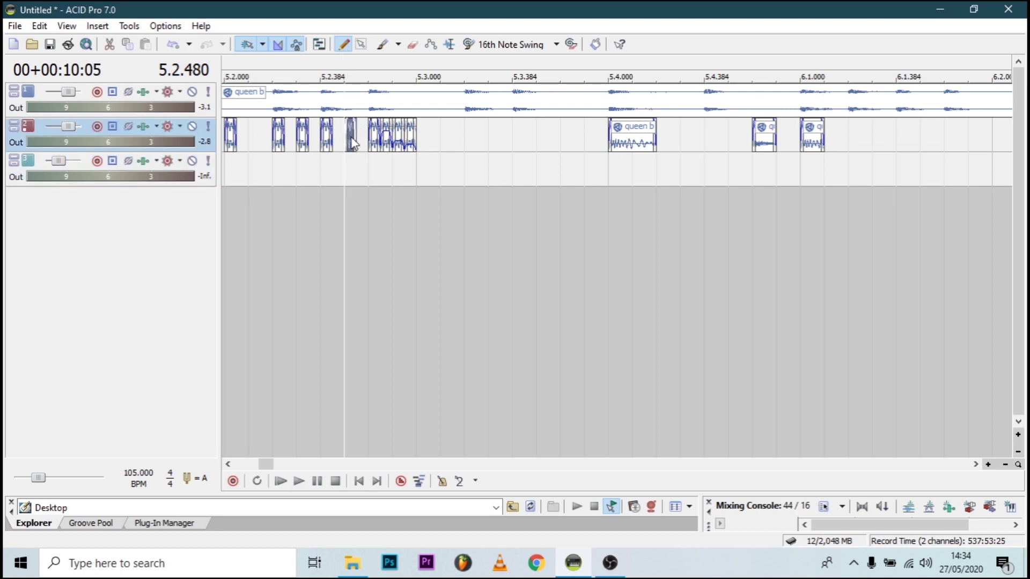
key(super)
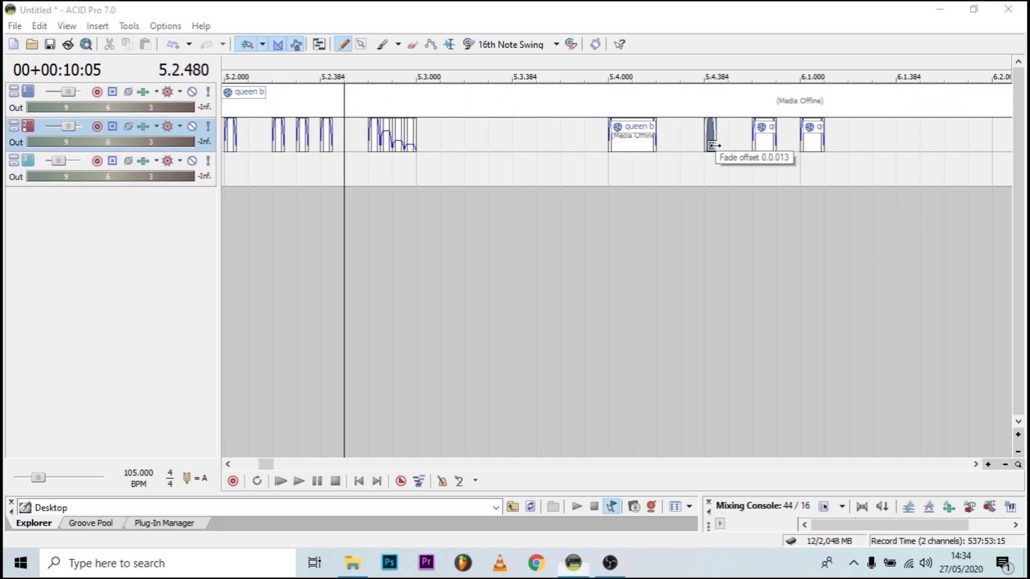
Step: Try a copy of the short slice at 5.3.384, and undo it together with the preceding slice move and erase on track two
key(super)
drag(708, 143, 521, 141)
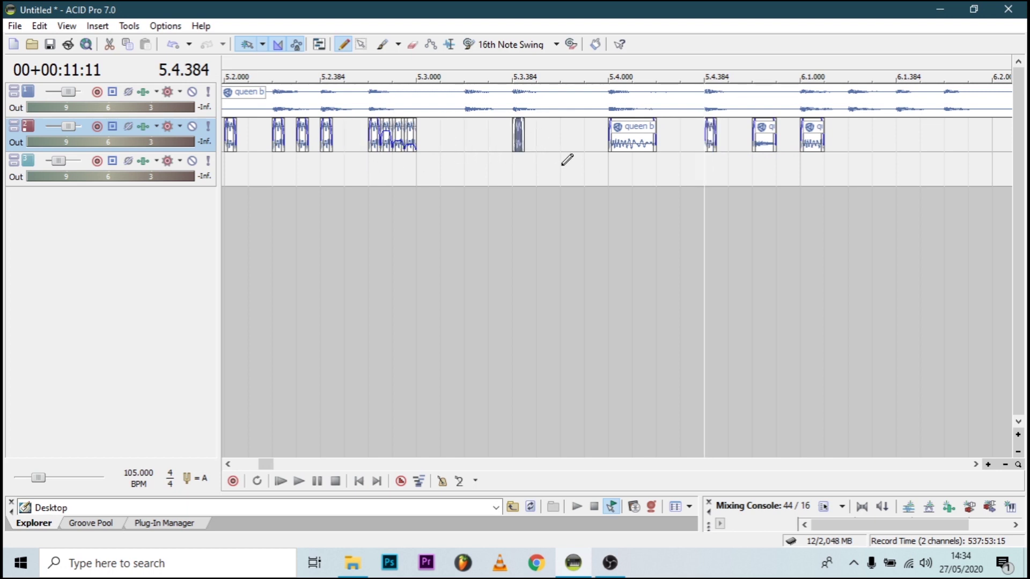
key(ctrl+z)
key(ctrl+z)
key(ctrl+z)
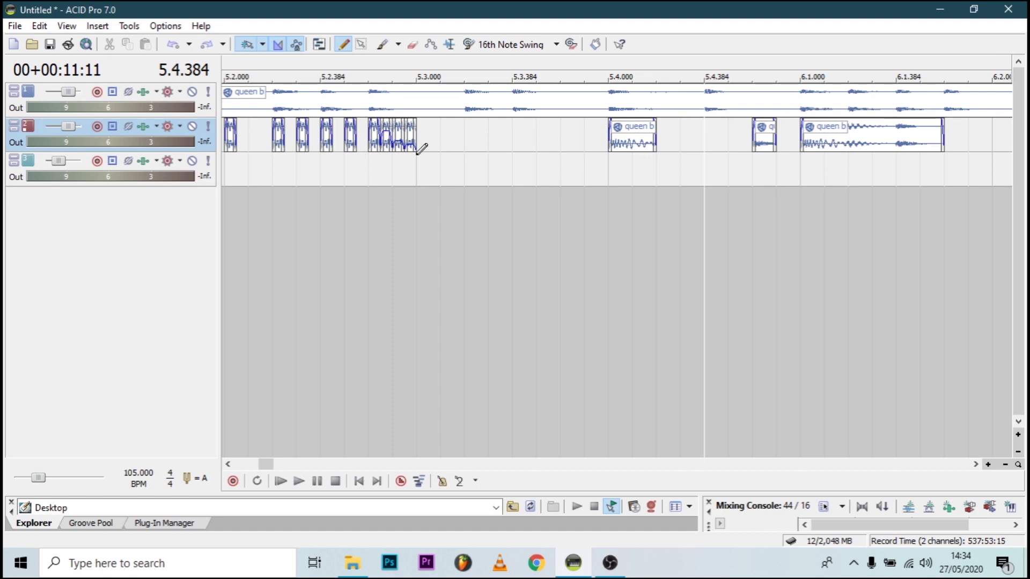
Step: Copy the short 5.2.480 slice on track two to 5.4.384, 5.3.672 and 5.3.576, and a shortened copy of the 5.4.000 slice to 5.3.384
click(352, 148)
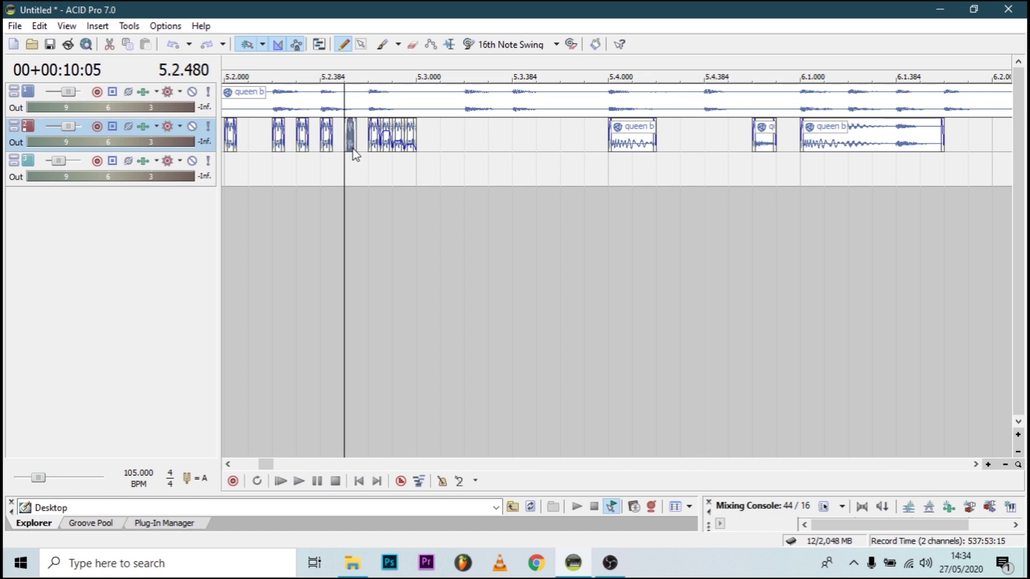
drag(715, 142, 713, 143)
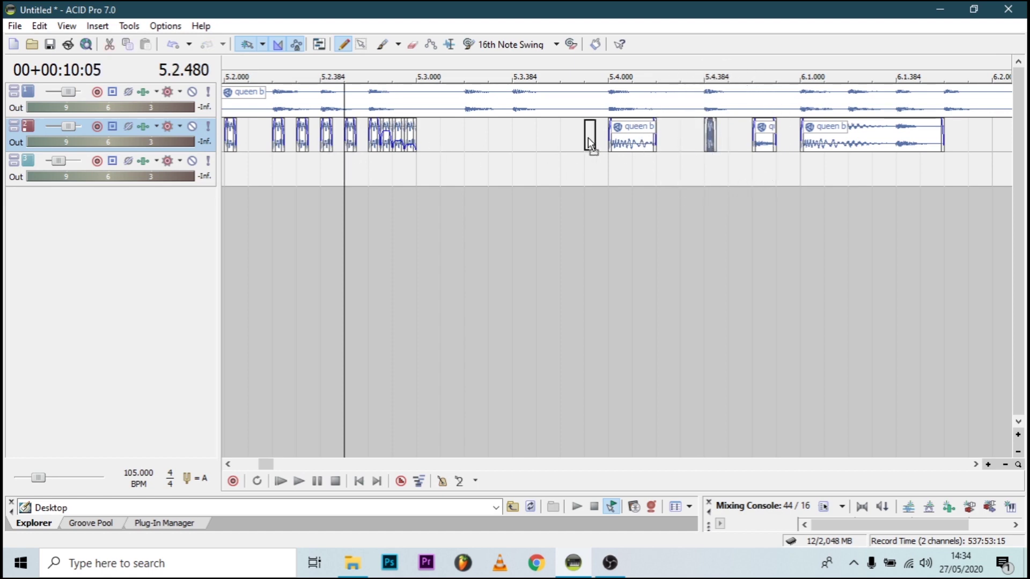
drag(638, 137, 516, 144)
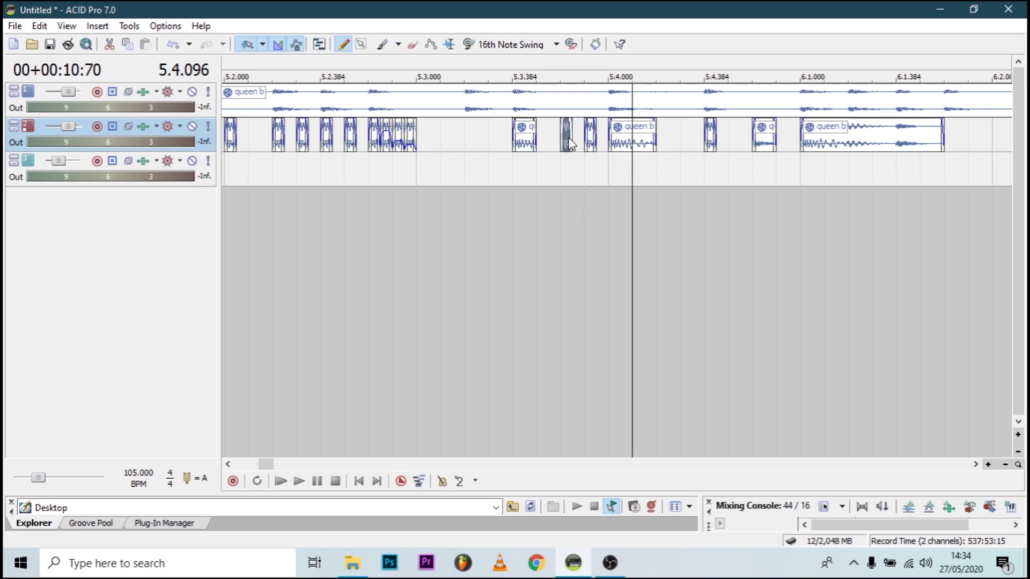
click(566, 135)
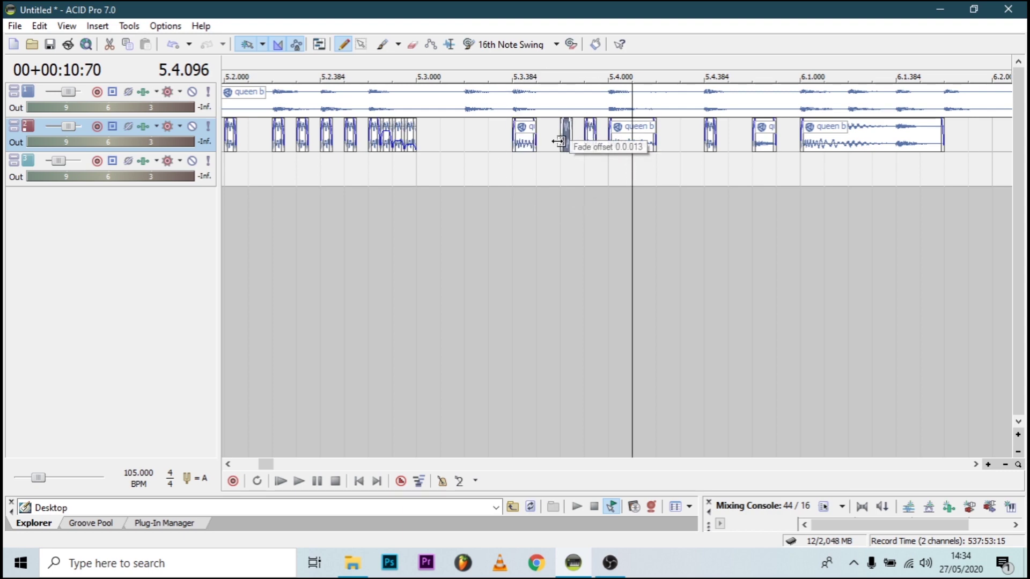
Step: Play back the track two slices from 5.3.000 several times
click(422, 194)
key(space)
key(space)
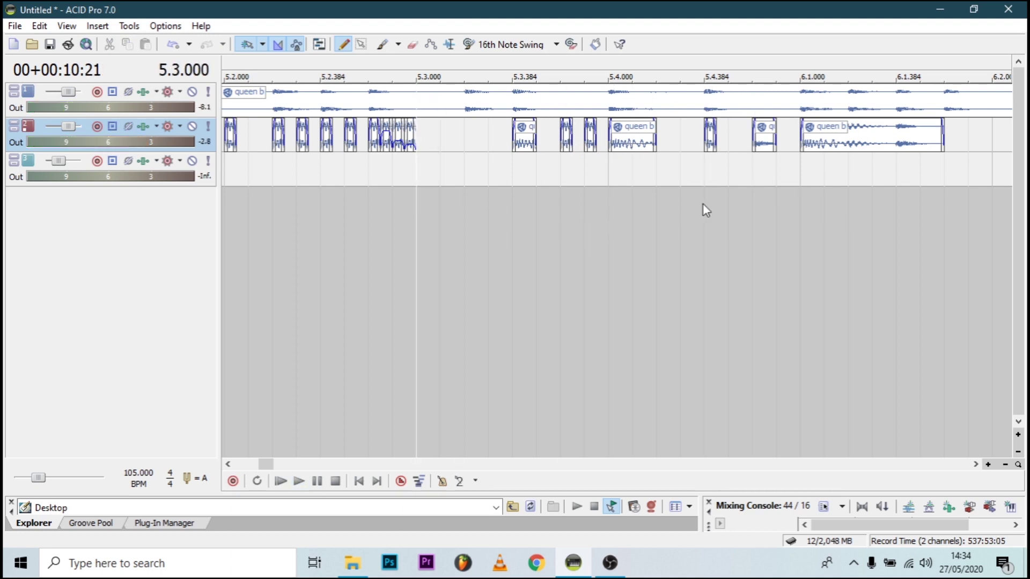
key(space)
key(space)
scroll(706, 209, up, 2)
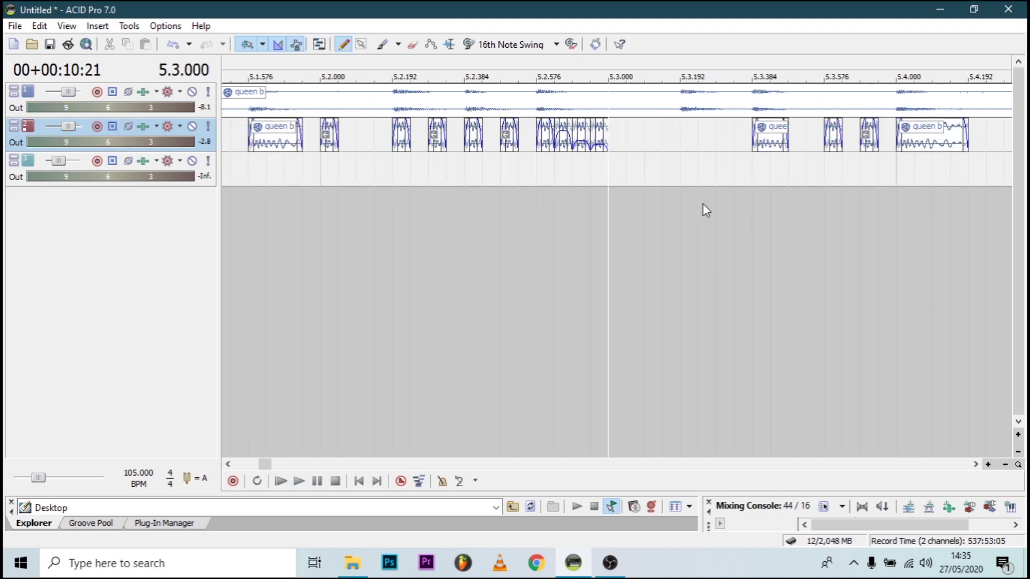
scroll(847, 179, down, 2)
key(space)
key(space)
Step: Move the 5.3.384 slice on track two to 5.3.000 and copy the 5.4.576 slice to 5.3.192
click(833, 145)
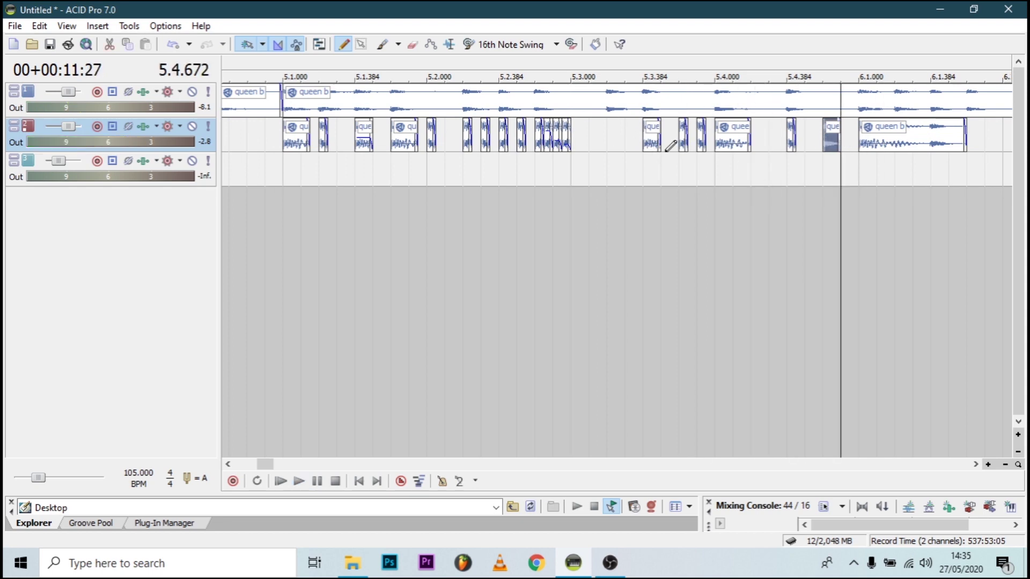
drag(655, 149, 615, 143)
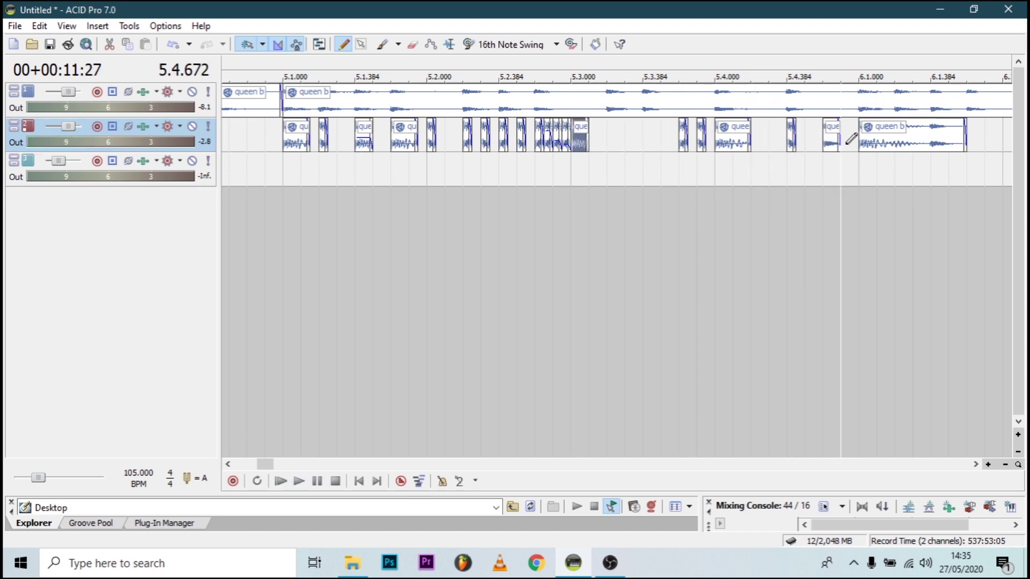
drag(832, 145, 616, 146)
key(super)
key(super)
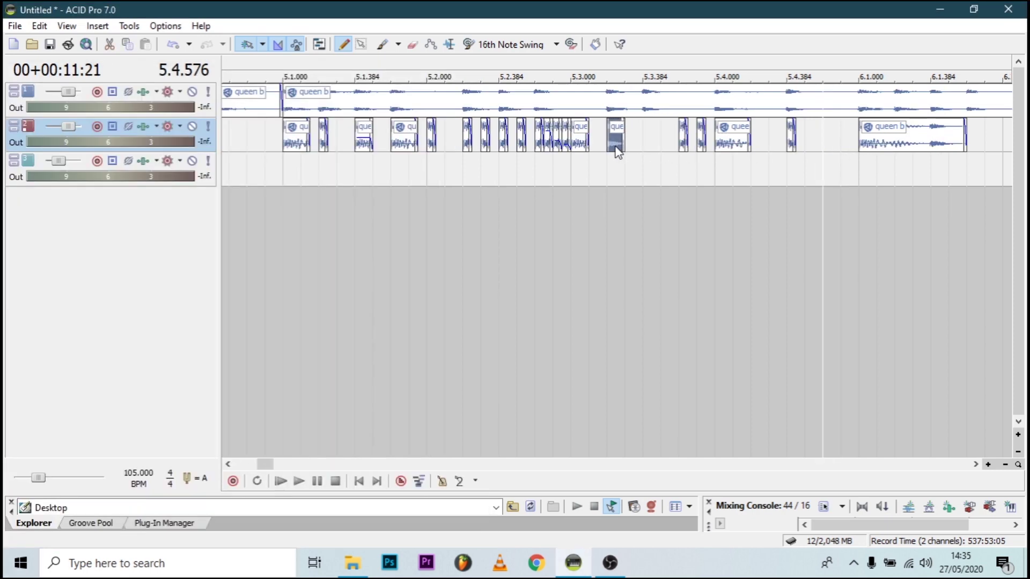
drag(834, 142, 834, 143)
click(609, 155)
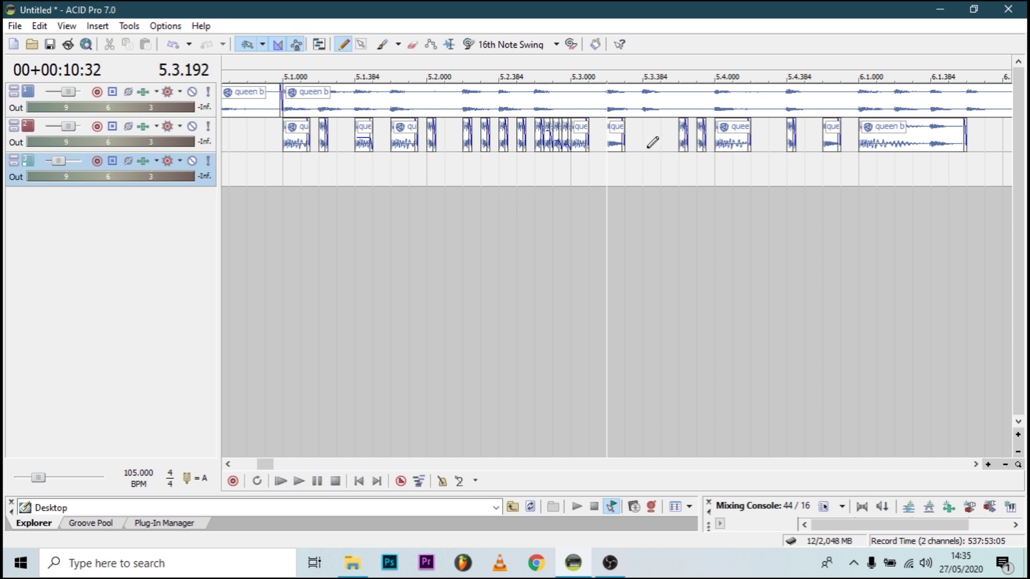
Step: Copy the 5.3.192 slice to 5.3.384, trim its end to about 5.3.456, and add a shorter copy at 5.3.480 pitched +2
scroll(653, 147, up, 3)
scroll(655, 145, up, 2)
drag(650, 145, 799, 142)
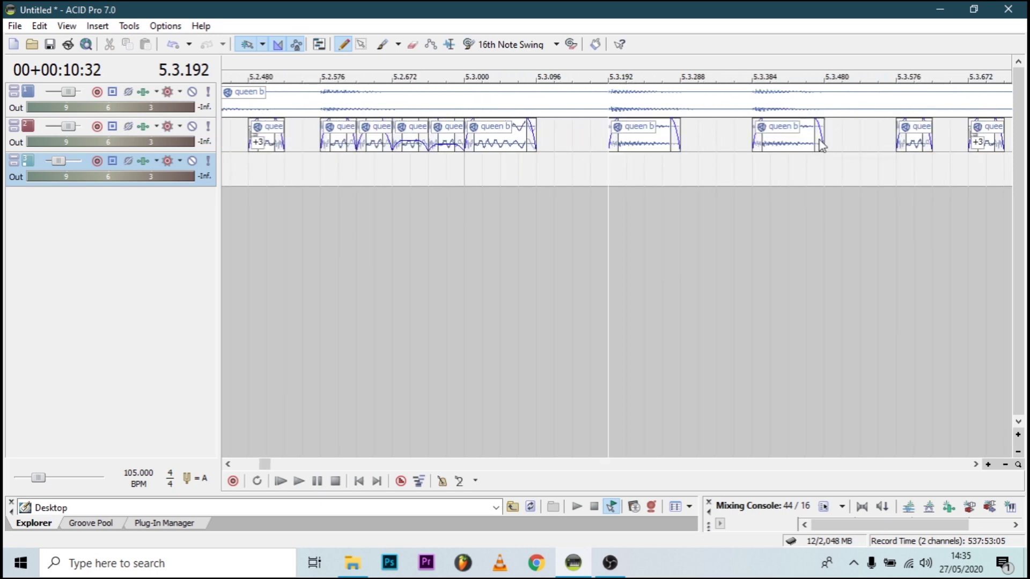
click(819, 140)
drag(846, 141, 843, 138)
mouse_move(850, 133)
mouse_down()
mouse_move(858, 150)
mouse_move(852, 143)
mouse_up()
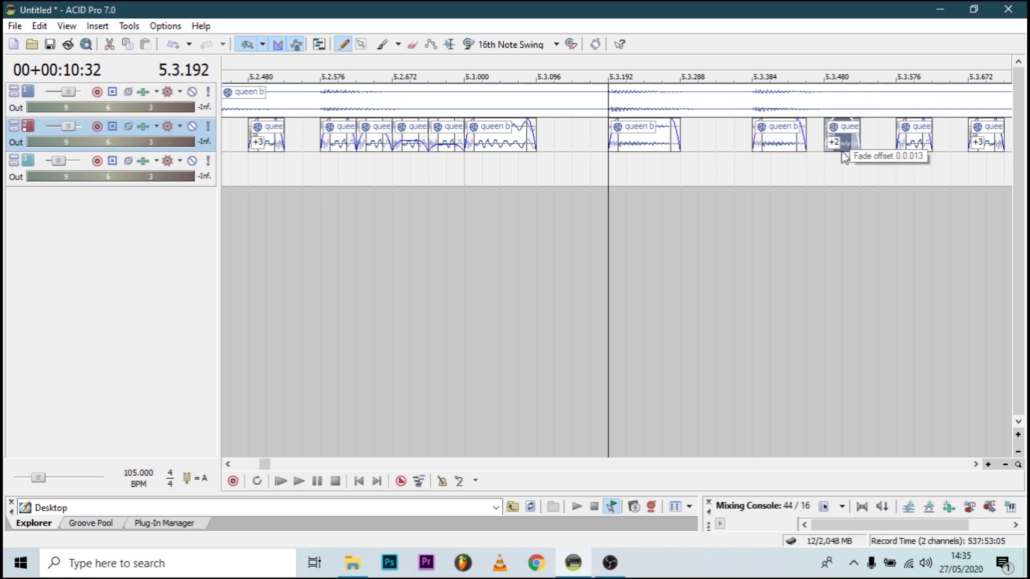
key(v)
key(plus)
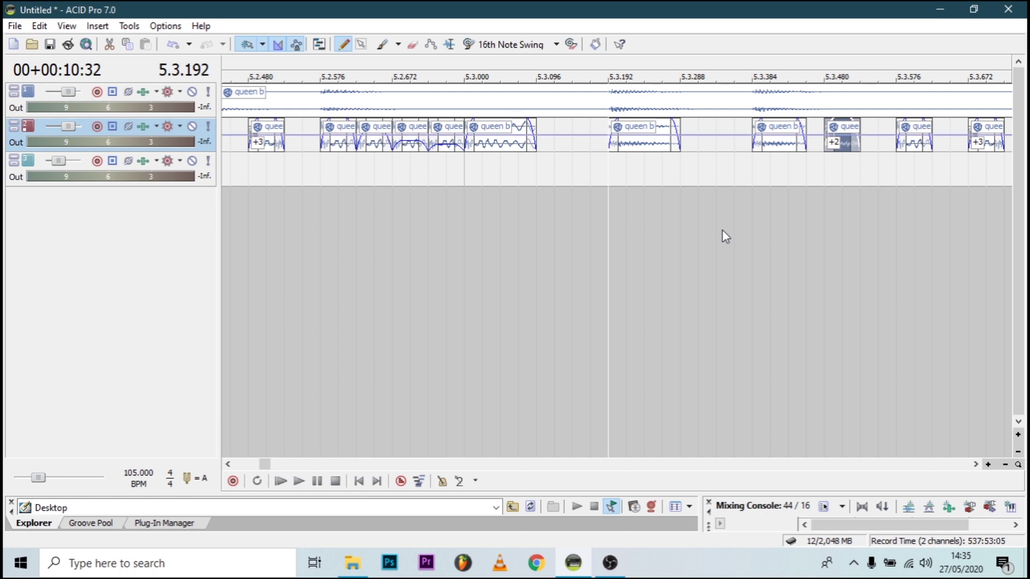
Step: Play back the slice pattern from 5.3.192 and again from 5.1.000
key(space)
scroll(722, 232, down, 3)
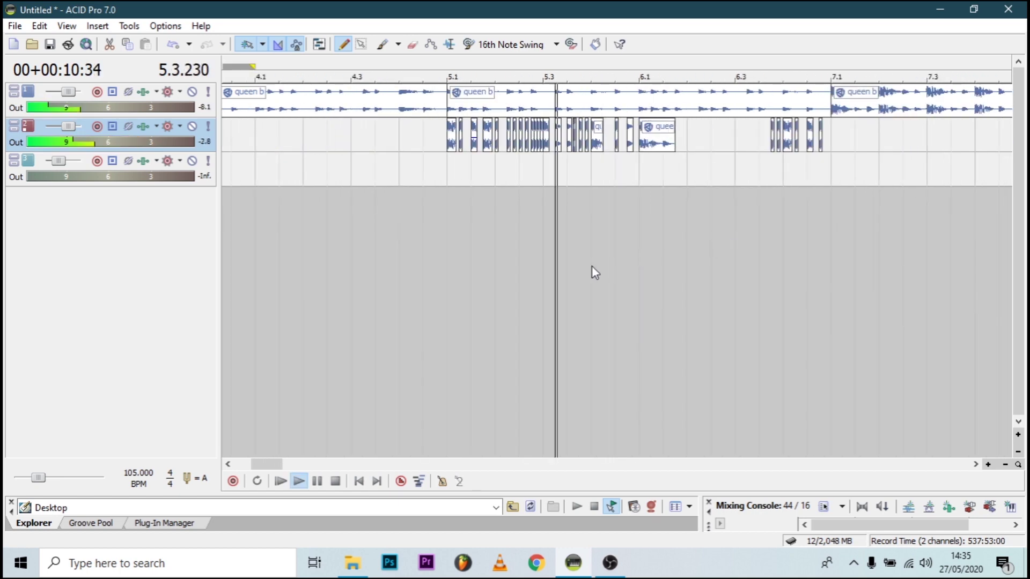
click(447, 245)
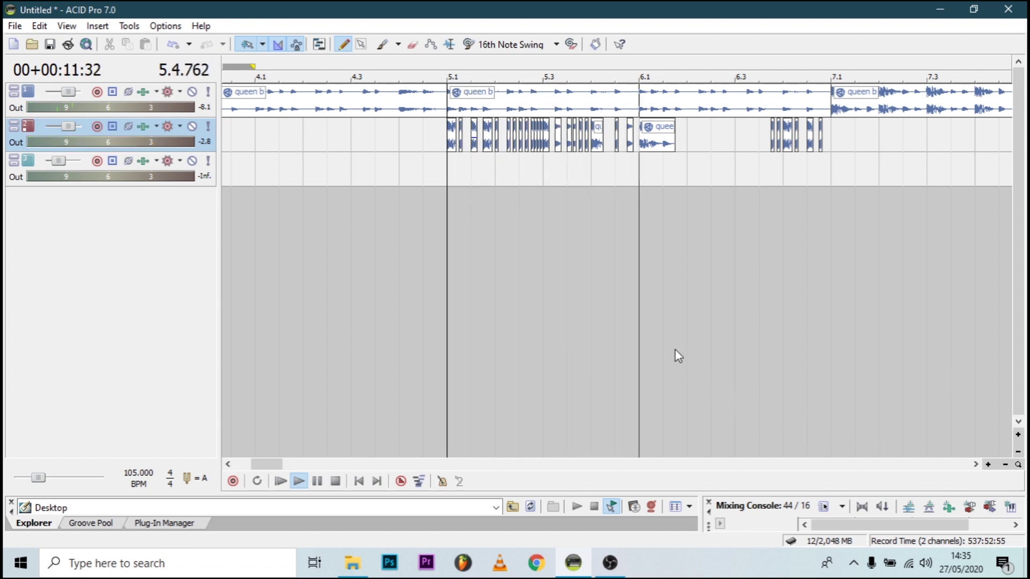
scroll(685, 165, up, 2)
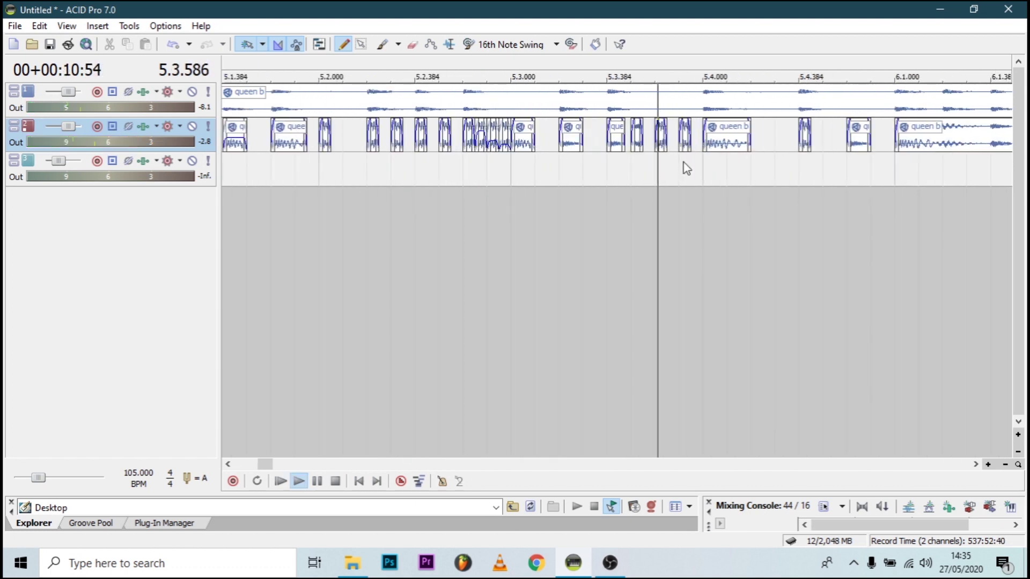
key(space)
scroll(912, 161, down, 3)
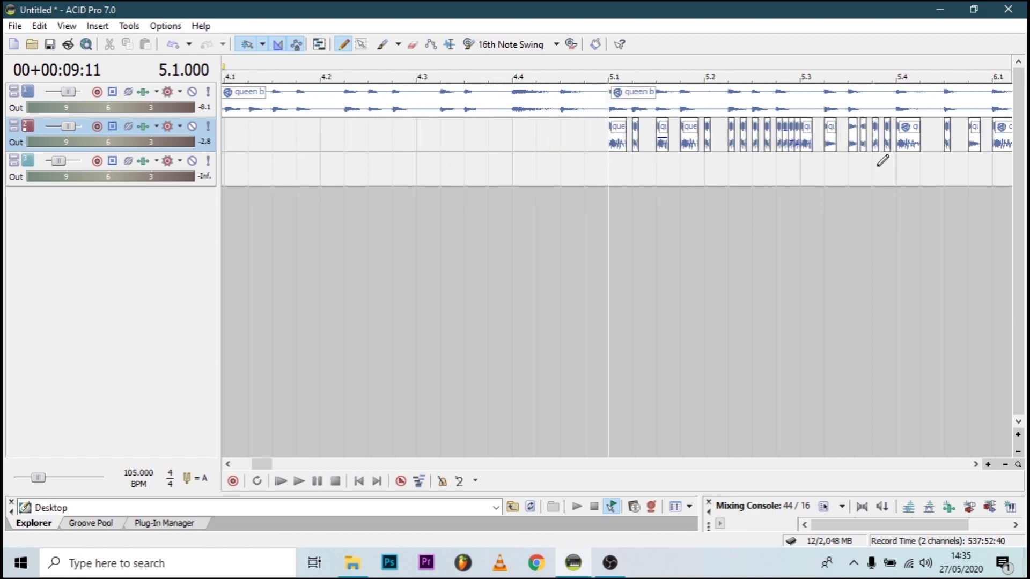
Step: Copy the 5.4.576 slice on track two to 5.4.192
click(918, 179)
scroll(953, 176, up, 2)
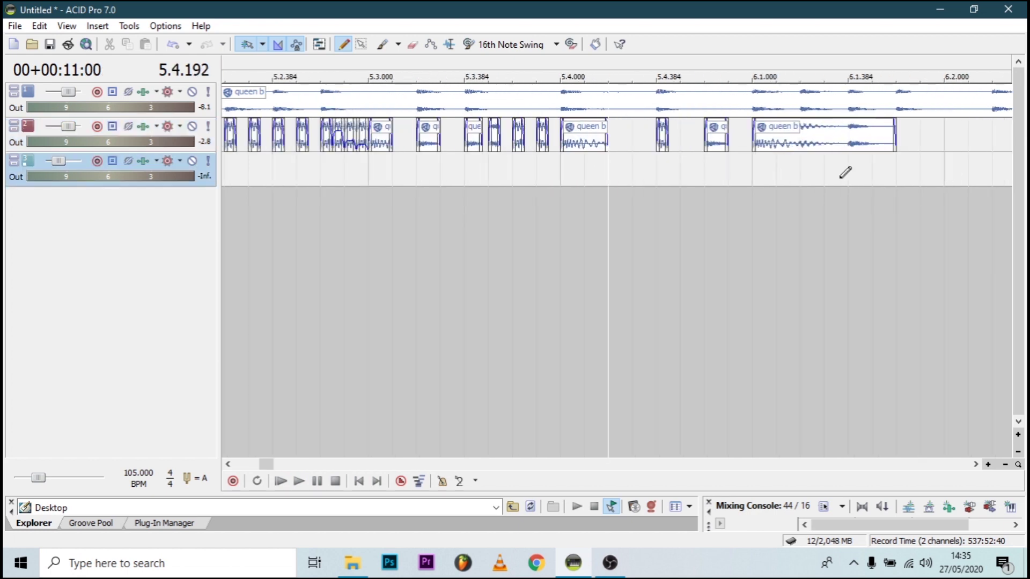
click(718, 146)
drag(719, 147, 615, 156)
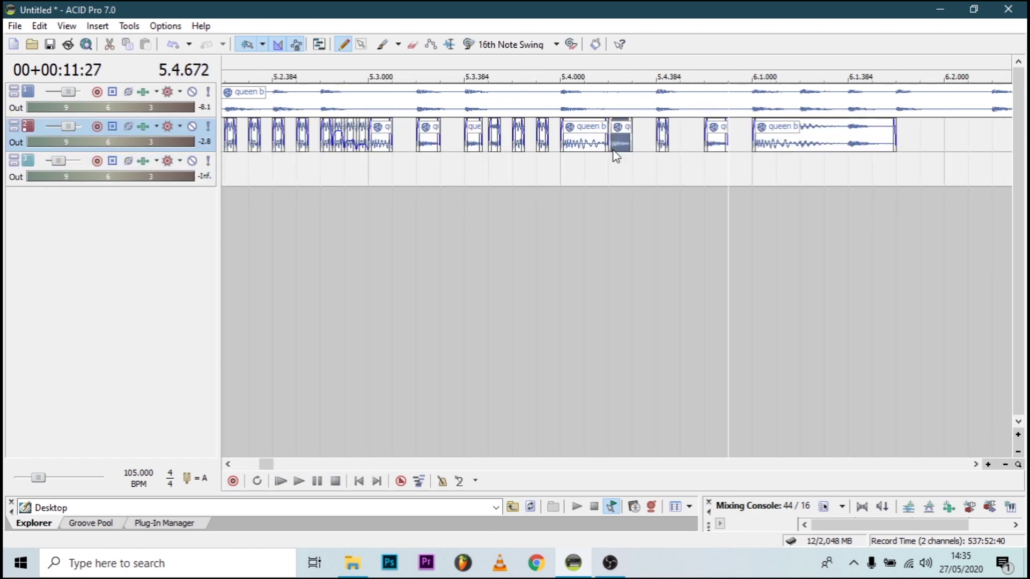
Step: Play back the pattern from 5.4.000 and again from 5.1.000
click(561, 195)
key(space)
key(space)
key(space)
scroll(576, 217, down, 2)
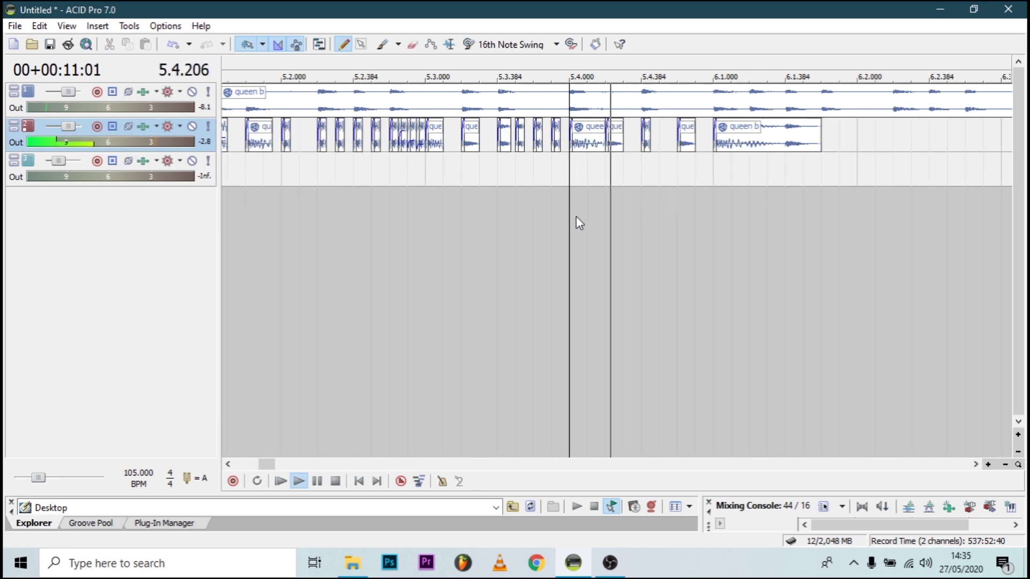
key(space)
click(295, 263)
key(space)
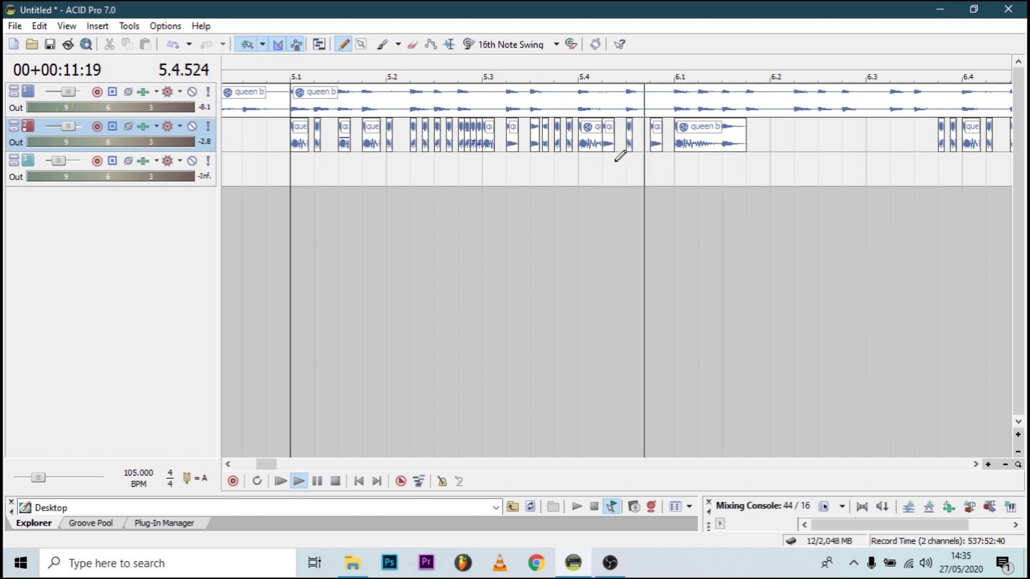
Step: Clear the track one clip between 6.1.000 and 6.4.384 and place the cursor at 6.1.000
scroll(573, 260, down, 2)
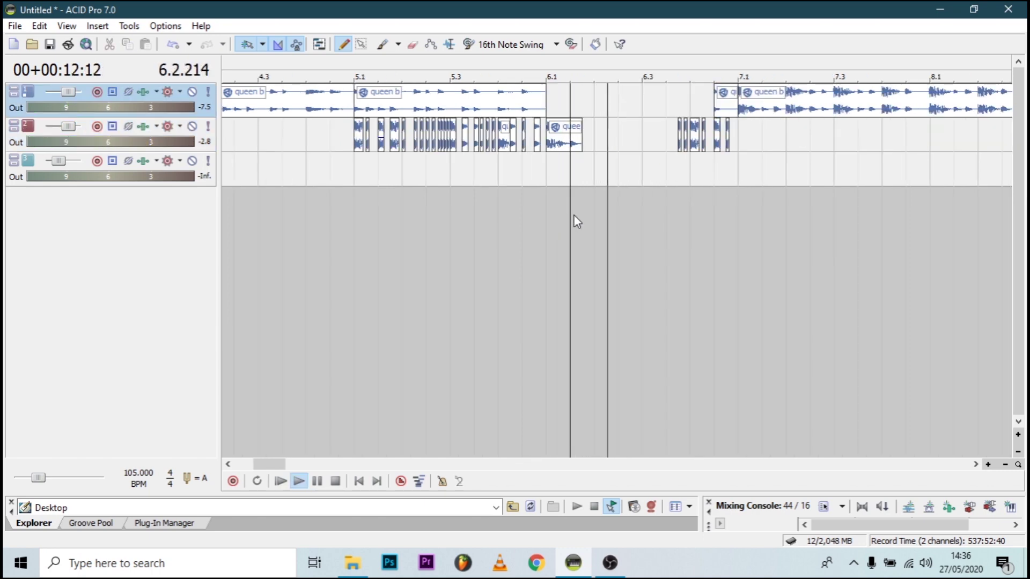
click(547, 214)
scroll(575, 214, up, 3)
key(space)
scroll(603, 204, down, 2)
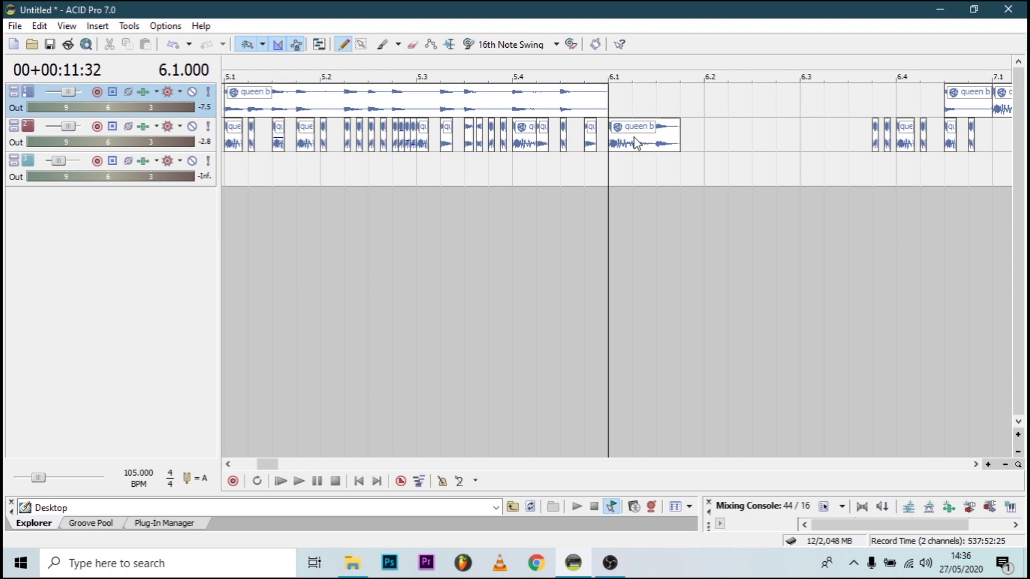
Step: Copy the 6.1.000 clip from track two to 6.2.000 on track one, trim its end to about 6.2.192, and play it back
shift+click(650, 144)
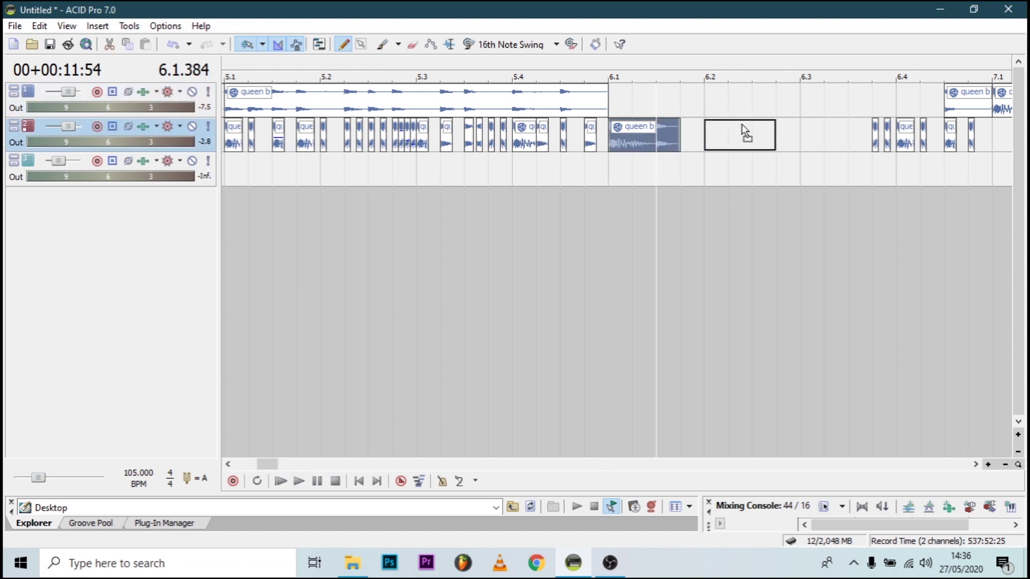
drag(743, 131, 721, 110)
click(715, 129)
key(space)
key(space)
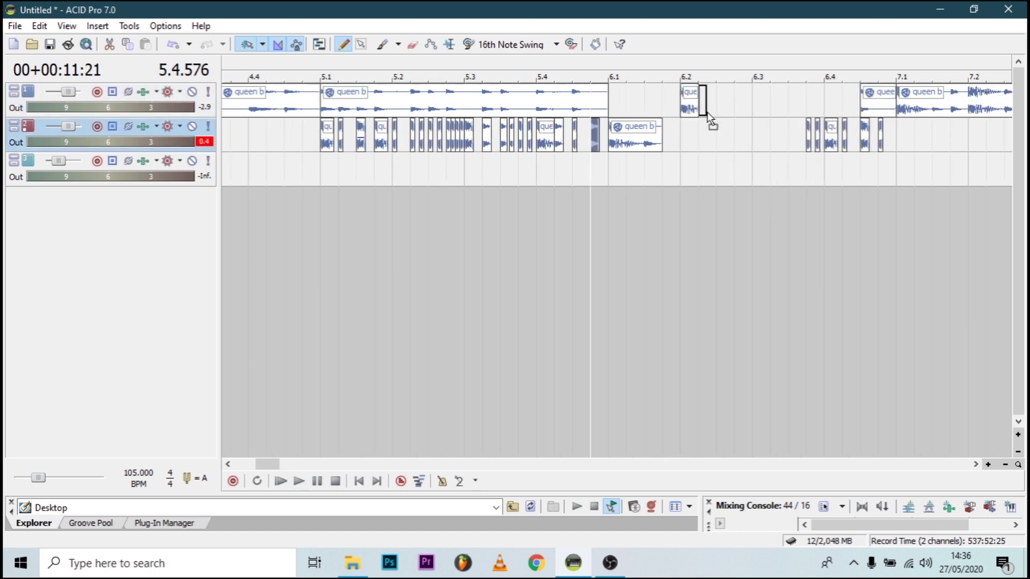
Step: Copy the 5.4.576 slice to 6.2.576 on track one, and repeat the two track one slices at 6.3.000 and 6.3.384
drag(706, 113, 735, 109)
click(738, 114)
click(692, 113)
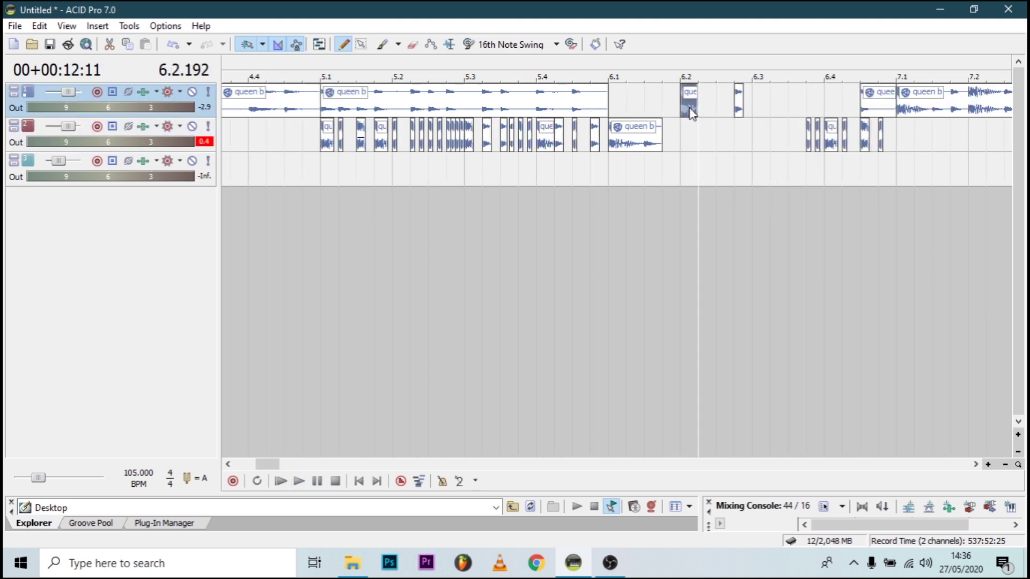
click(740, 111)
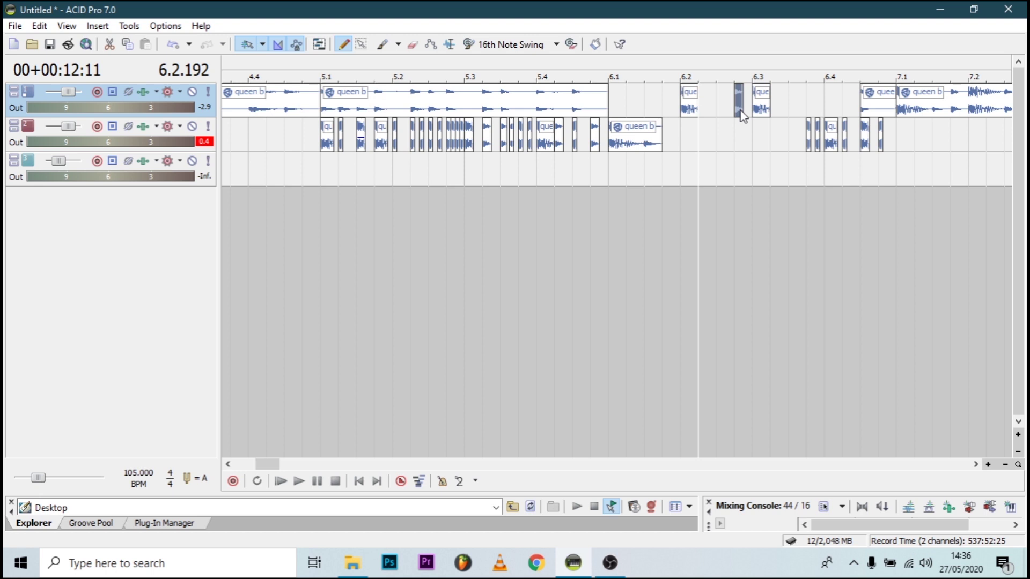
Step: Remove the 6.4.000 slice from track two and play back the arrangement from 6.3.000
click(687, 136)
key(space)
key(space)
click(751, 196)
scroll(724, 193, up, 2)
key(space)
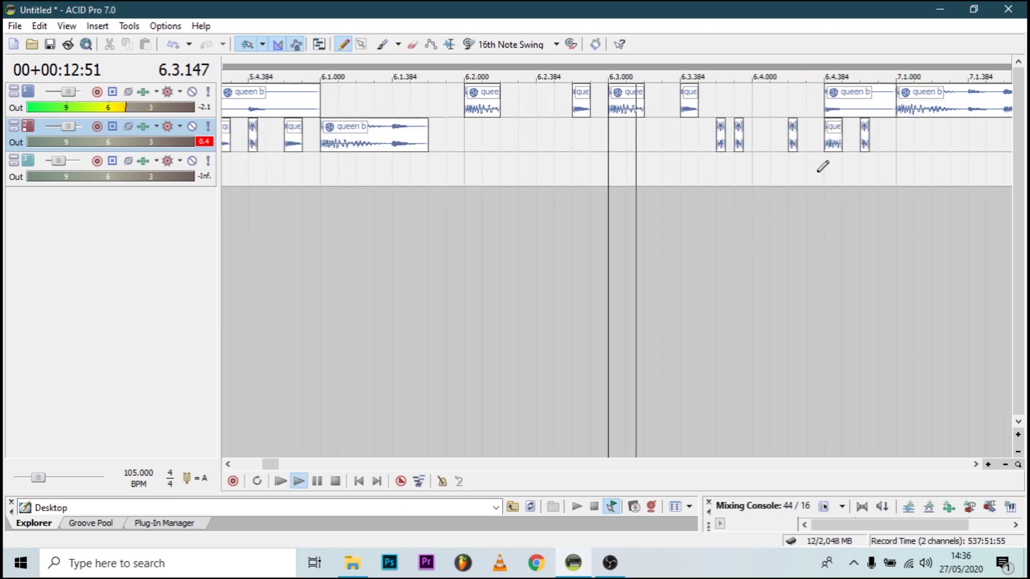
key(space)
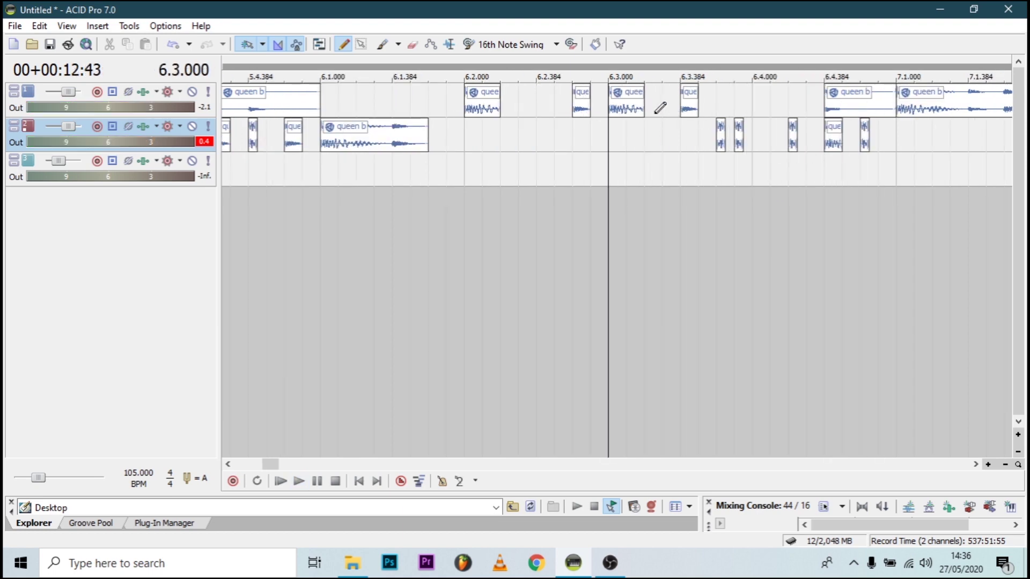
Step: Copy the 6.3.384 slice on track one to 6.4.000 and play back the result
click(693, 108)
drag(692, 108, 761, 110)
key(space)
key(space)
key(space)
Step: Play back the whole chopped passage from 5.1.000
scroll(701, 154, down, 6)
click(422, 211)
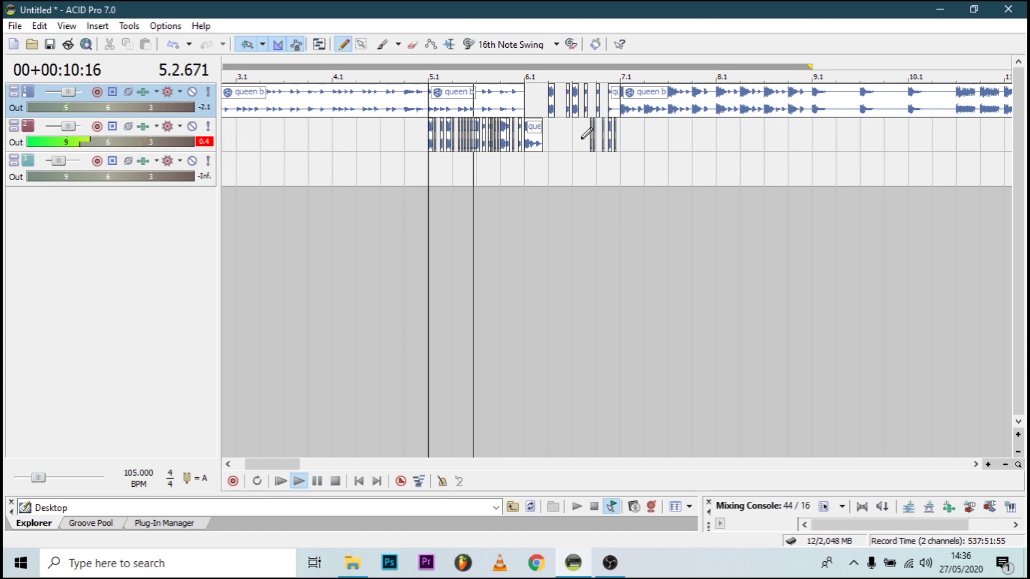
scroll(586, 134, up, 3)
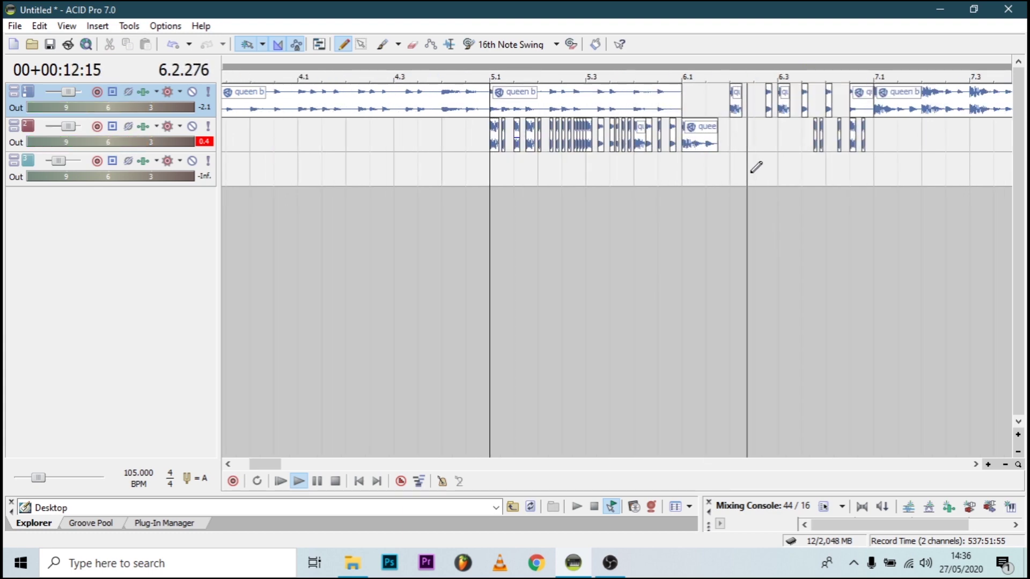
key(space)
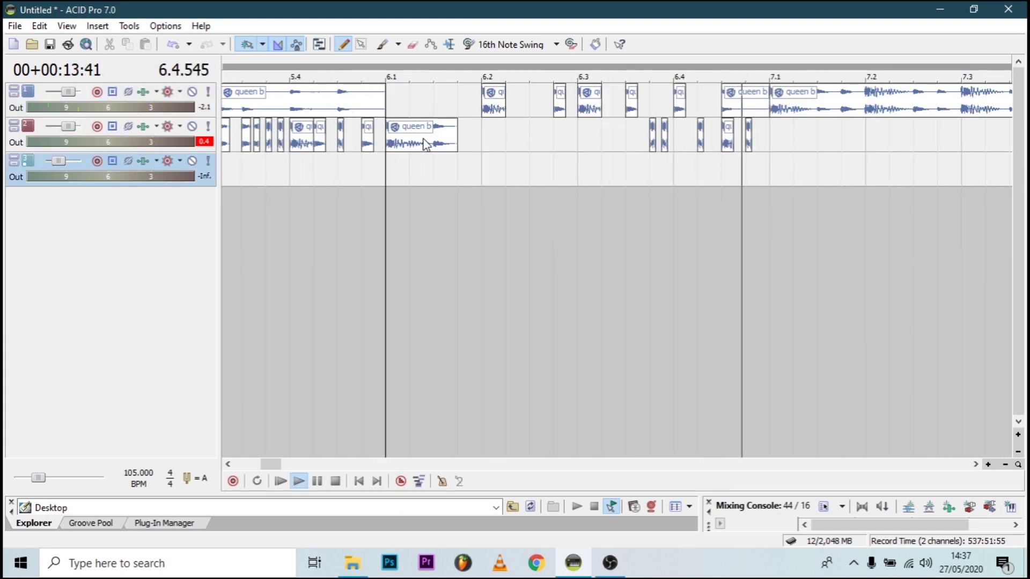
Step: Copy the 6.1.000 clip from track two to about 6.1.384 on track three and play it back
ctrl+drag(427, 140, 471, 182)
key(space)
key(space)
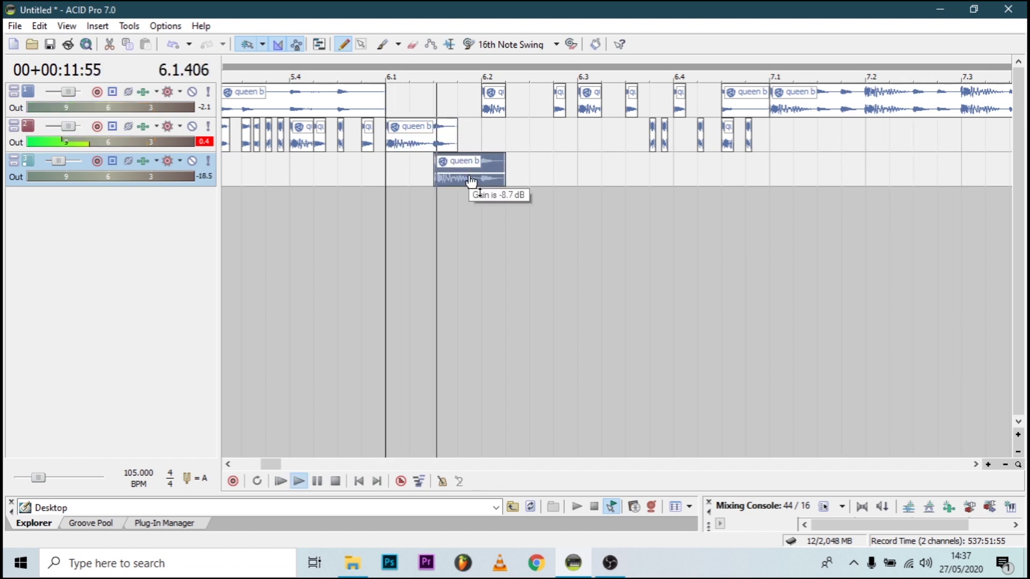
Step: Raise the volume of track three and play back the arrangement from 7.1.000
drag(58, 161, 69, 161)
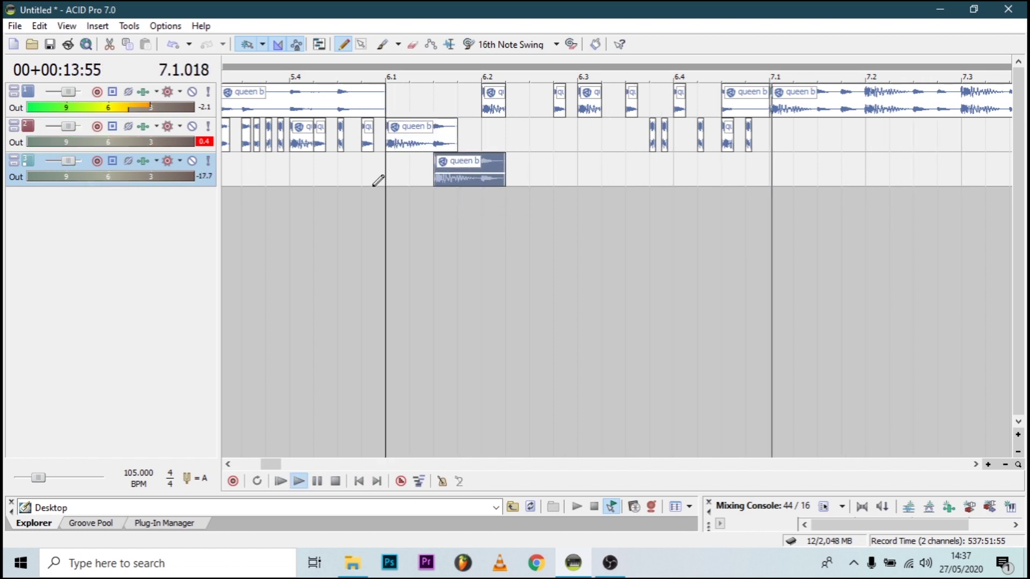
key(space)
click(770, 128)
key(space)
key(space)
Step: Audition the track one clip after 7.1.000 and split it at 7.1.576 and 7.1.384
click(841, 108)
key(space)
key(space)
click(816, 110)
key(space)
key(space)
click(840, 110)
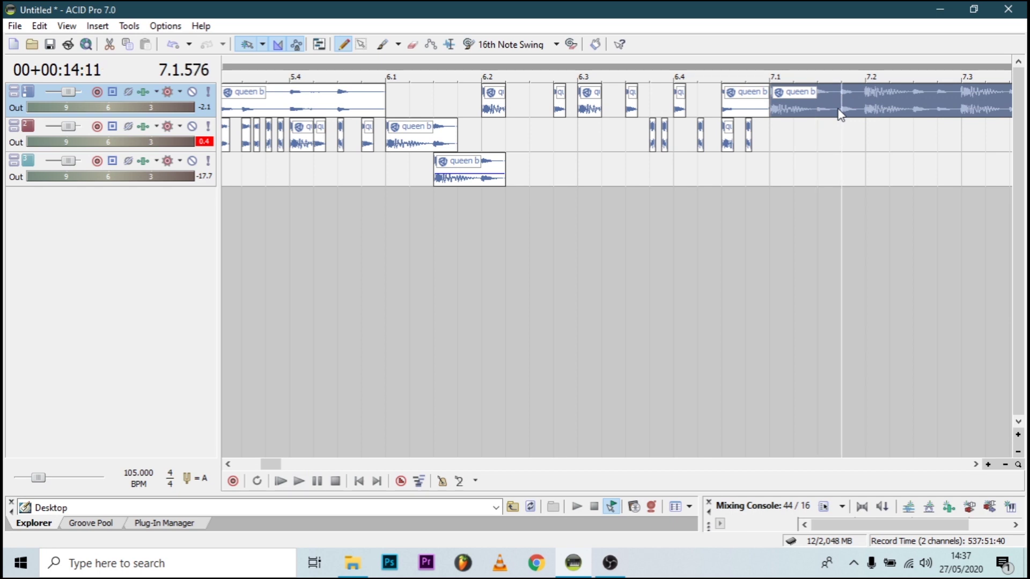
key(s)
click(812, 111)
key(s)
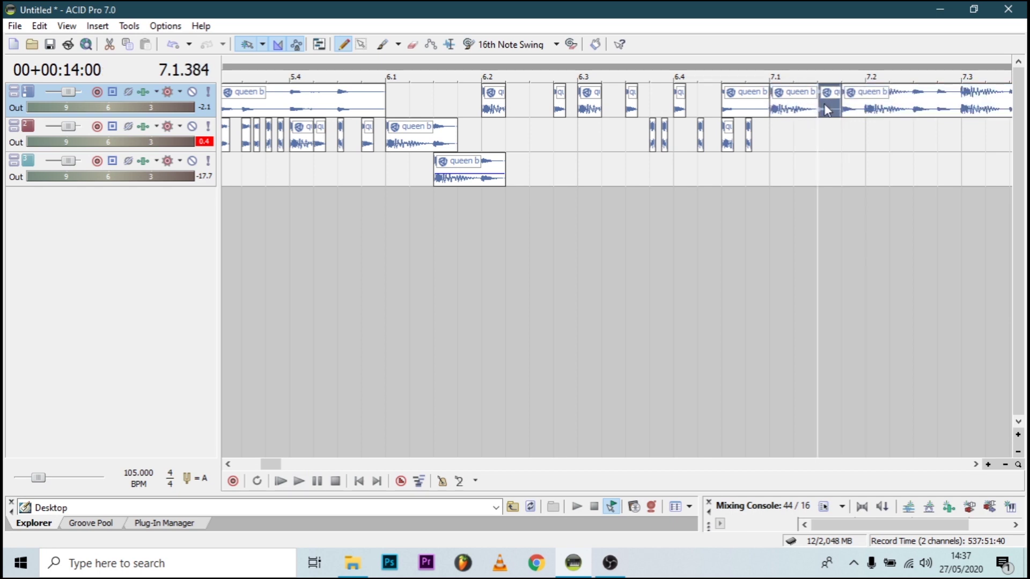
Step: Copy the 7.1.384 slice from track one to 7.2.384 on track two and play back from 7.1.000
drag(903, 147, 913, 142)
click(829, 111)
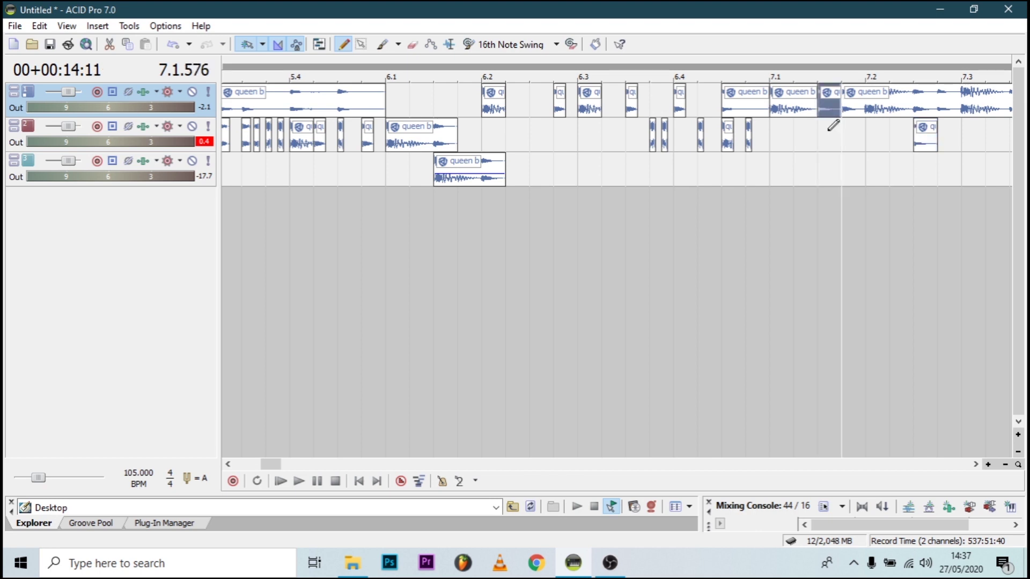
key(space)
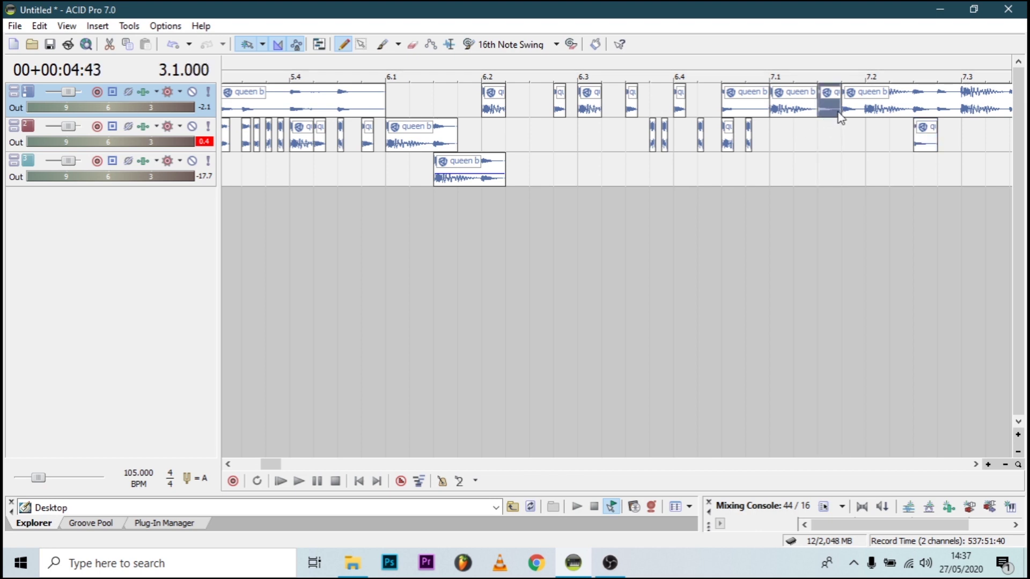
click(768, 150)
key(space)
key(space)
Step: Remove the 7.1.384 slice from track one and shorten the 7.1.000 clip to end at 7.1.192
drag(815, 110, 784, 103)
key(space)
key(space)
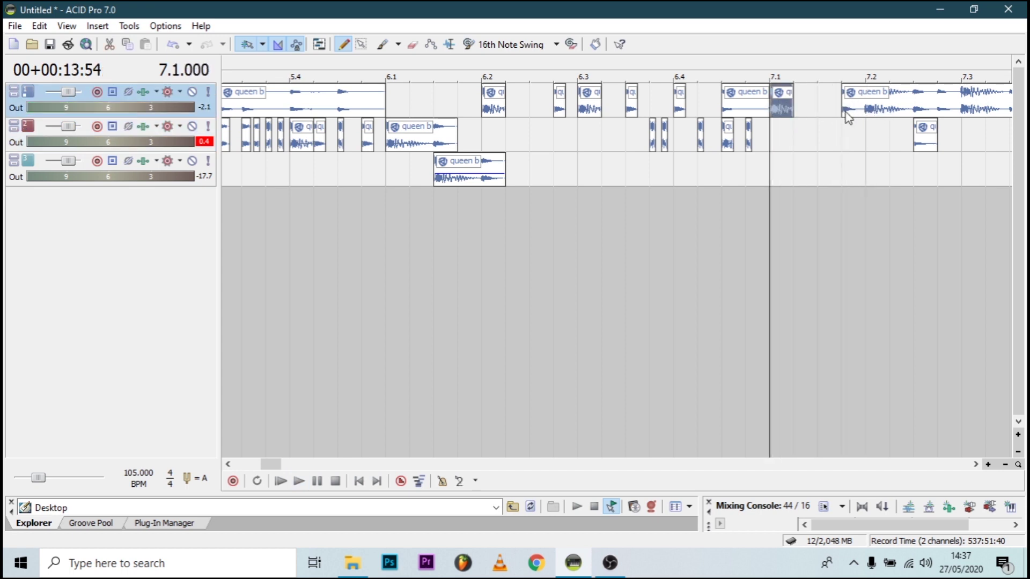
Step: Split the long track one clip at 7.2.000, move the remainder to 8.3.000 and play back from 7.1.000
click(864, 113)
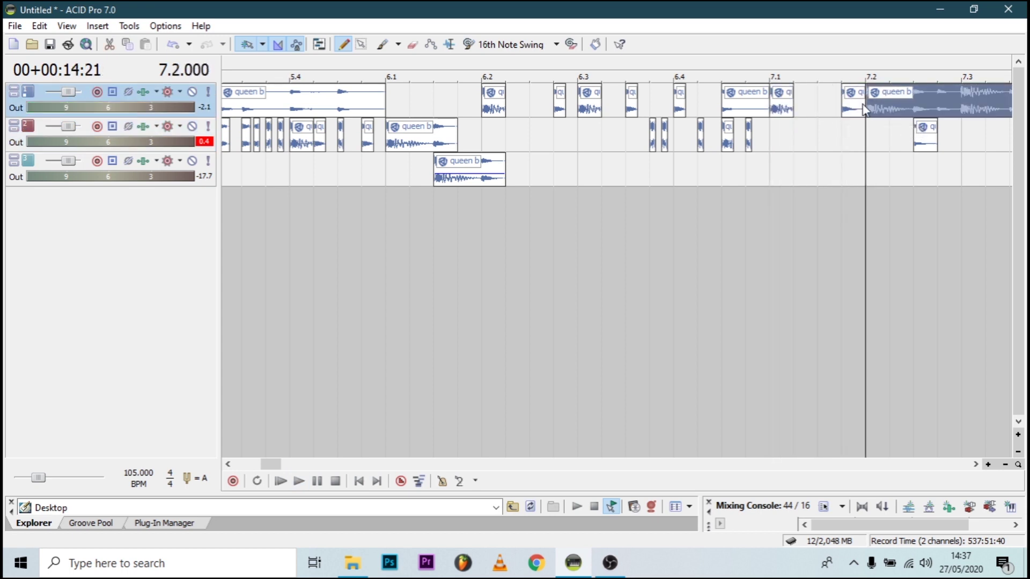
scroll(878, 102, down, 2)
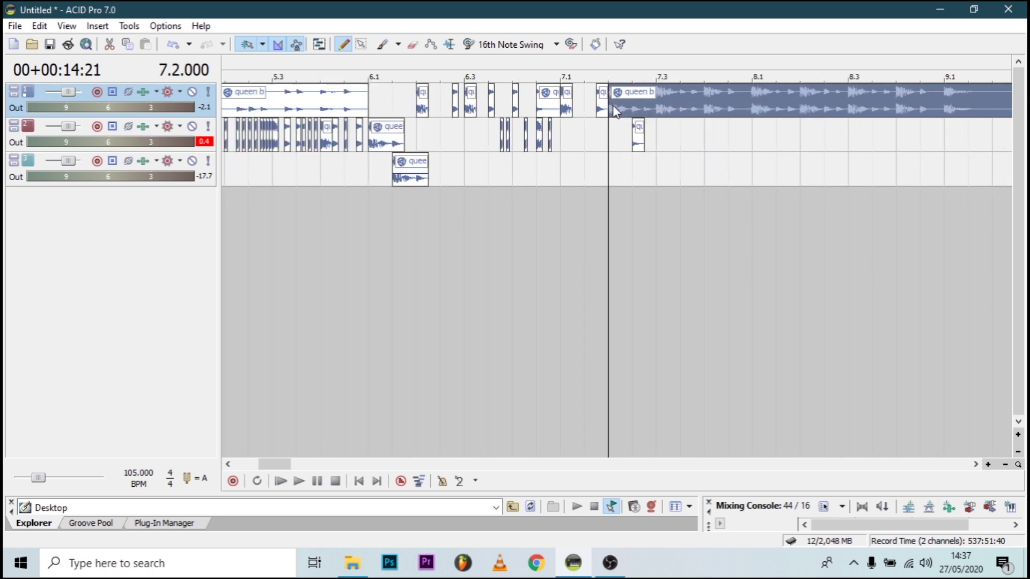
drag(615, 111, 854, 111)
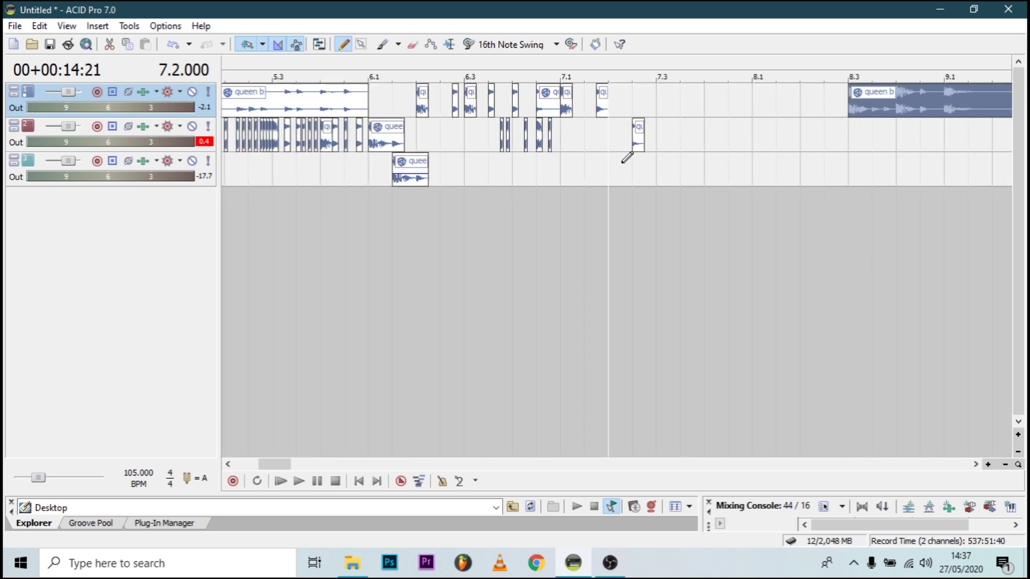
click(568, 180)
key(space)
scroll(649, 127, up, 2)
key(space)
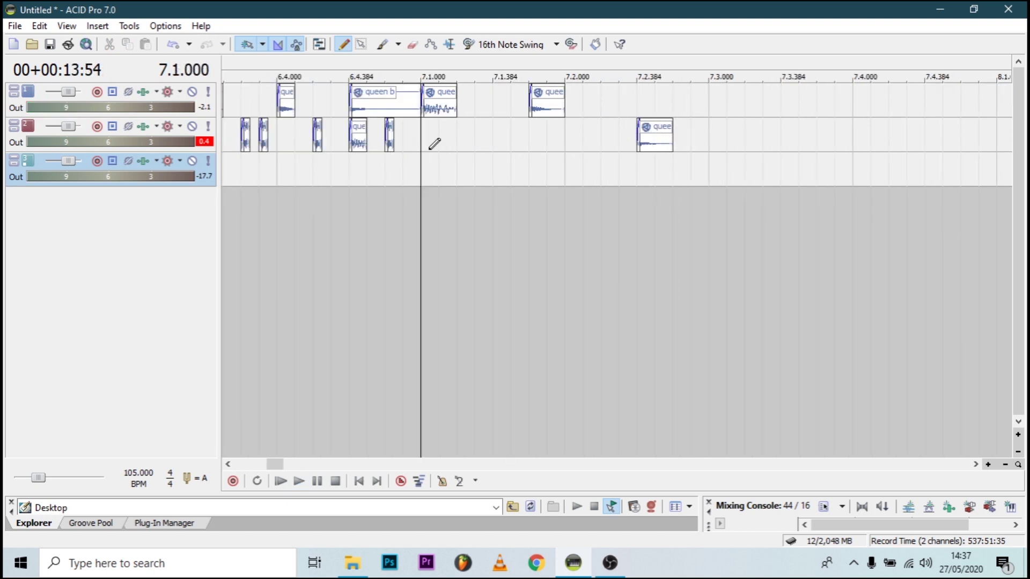
key(space)
key(space)
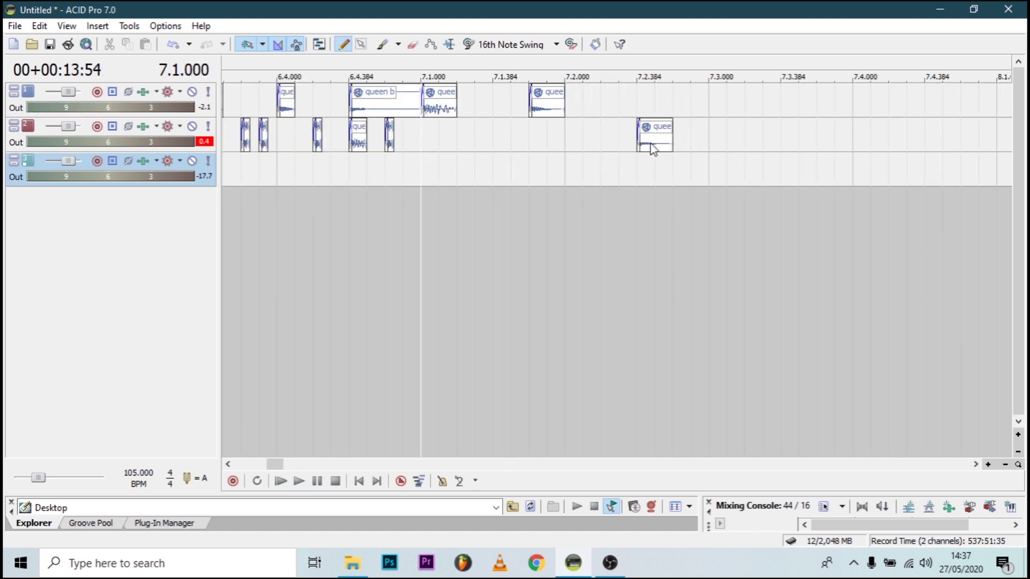
Step: Copy the 7.2.384 slice on track two to 7.3.192 and 7.3.384 and play back the copies
drag(653, 149, 730, 144)
key(space)
key(space)
drag(727, 144, 804, 150)
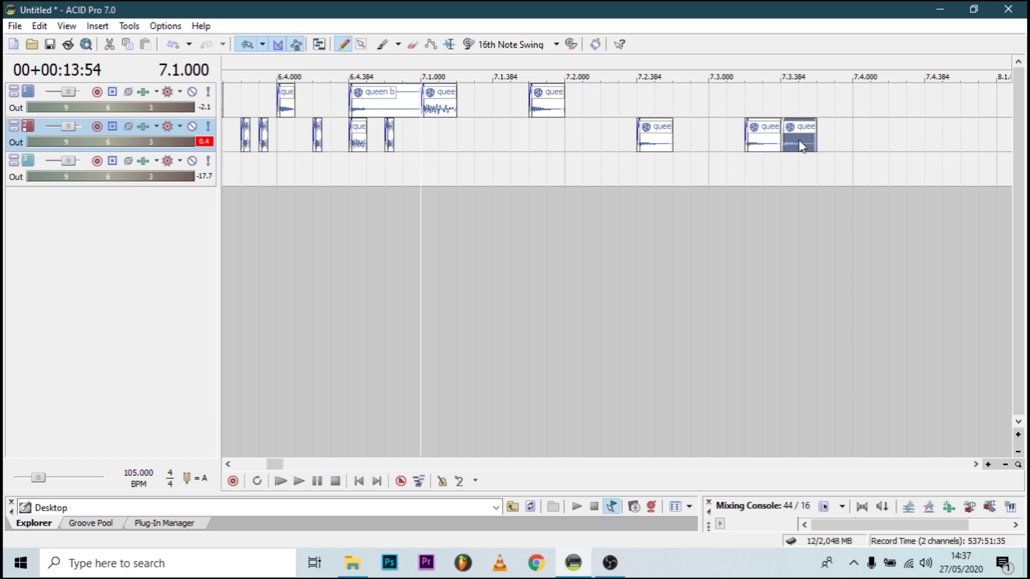
click(745, 196)
key(space)
key(space)
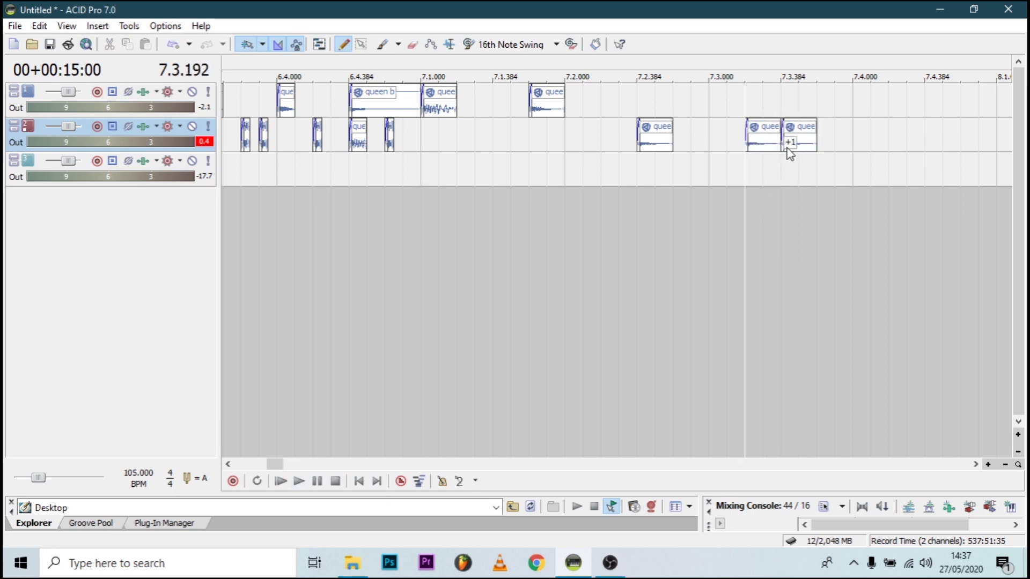
Step: Reset the pitch of the 7.3.384 slice on track two and play back from 7.3.192 and from 7.1.000
click(793, 145)
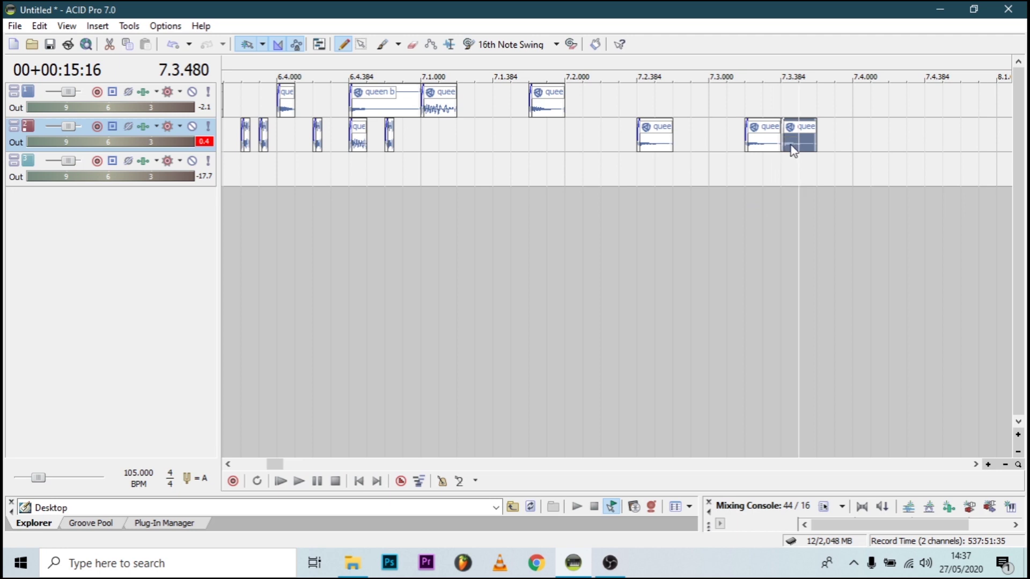
click(750, 172)
key(space)
key(space)
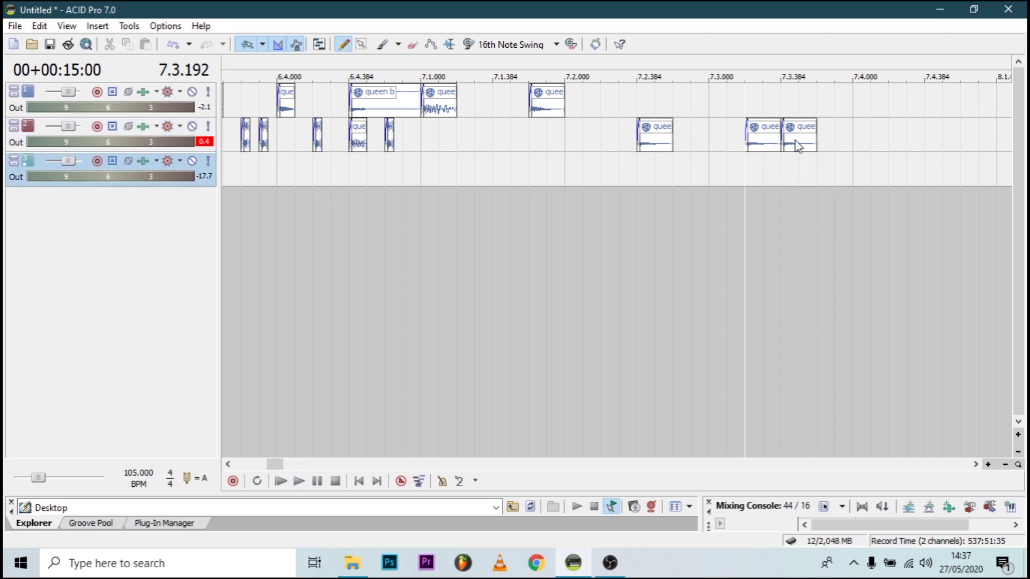
click(431, 203)
key(space)
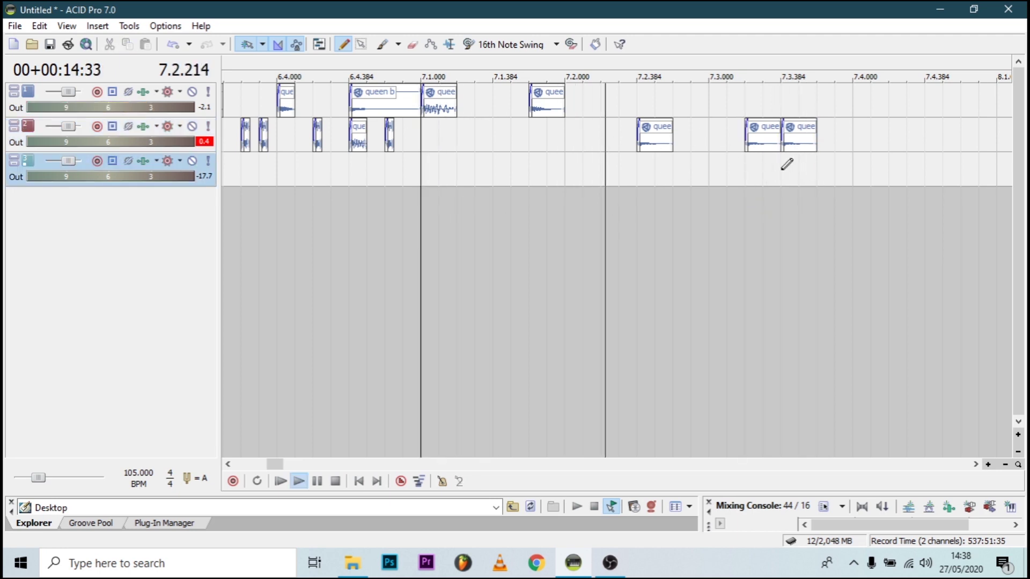
key(space)
Step: Raise the 7.3.192 and 7.3.384 slices on track two to pitch +1 and add copies at 7.4.000 (+2) and 7.4.384 (+1)
click(770, 145)
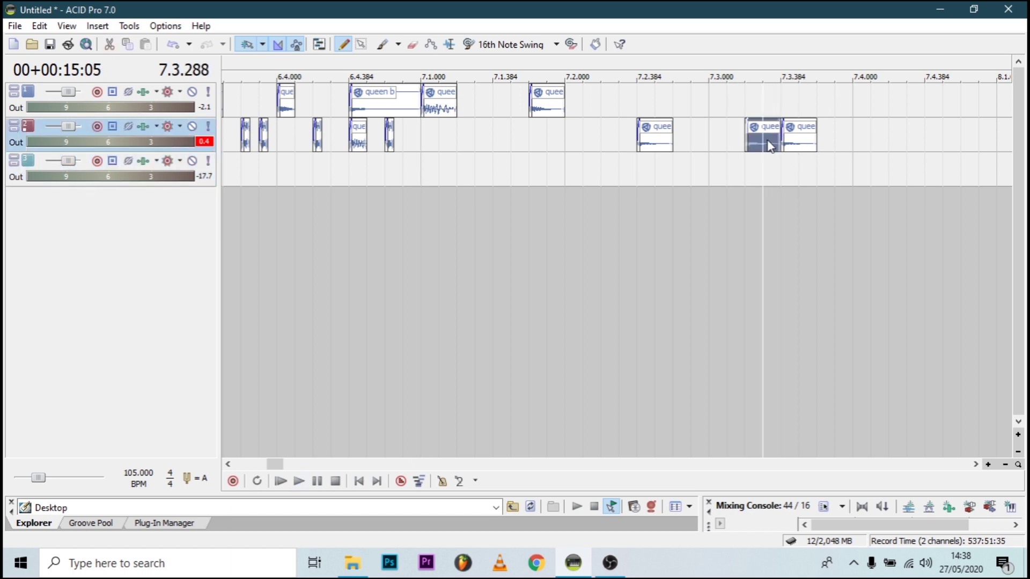
click(792, 144)
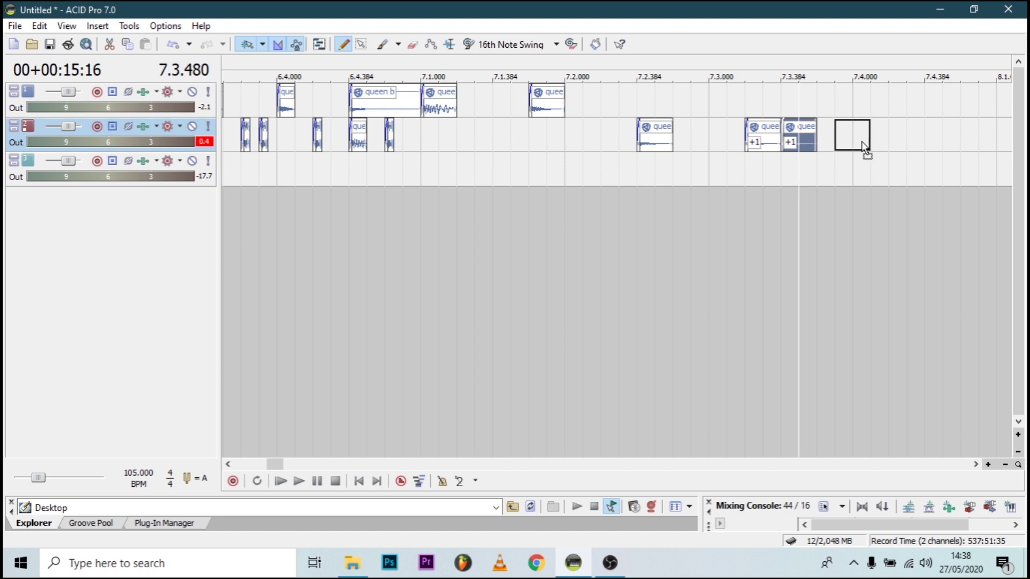
drag(863, 146, 869, 149)
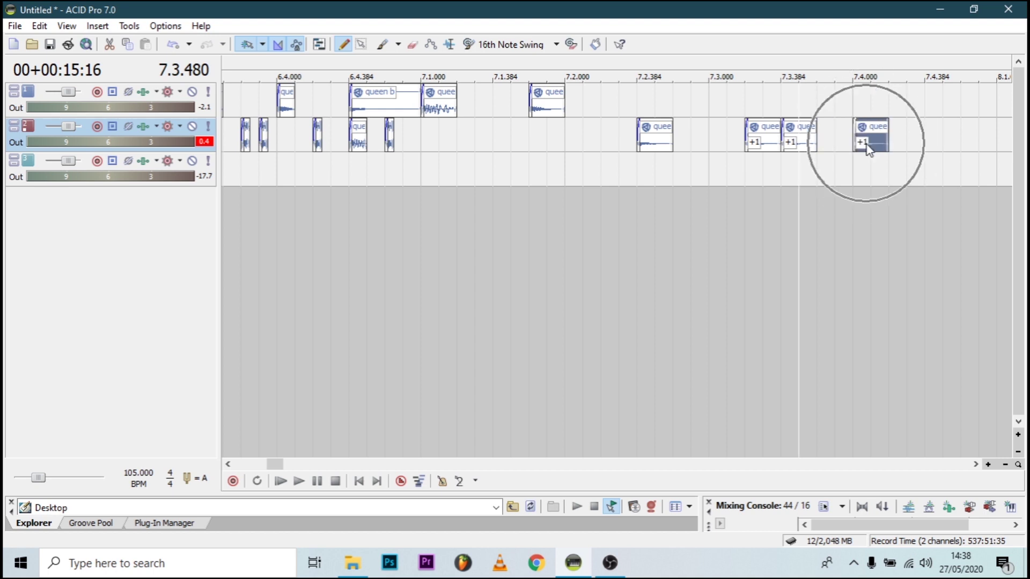
click(795, 147)
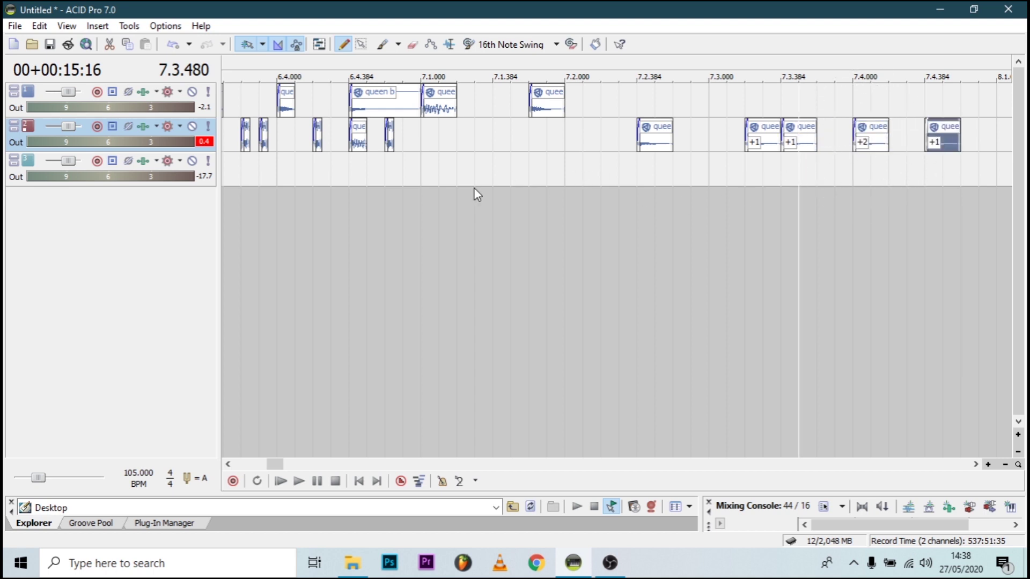
click(420, 212)
key(space)
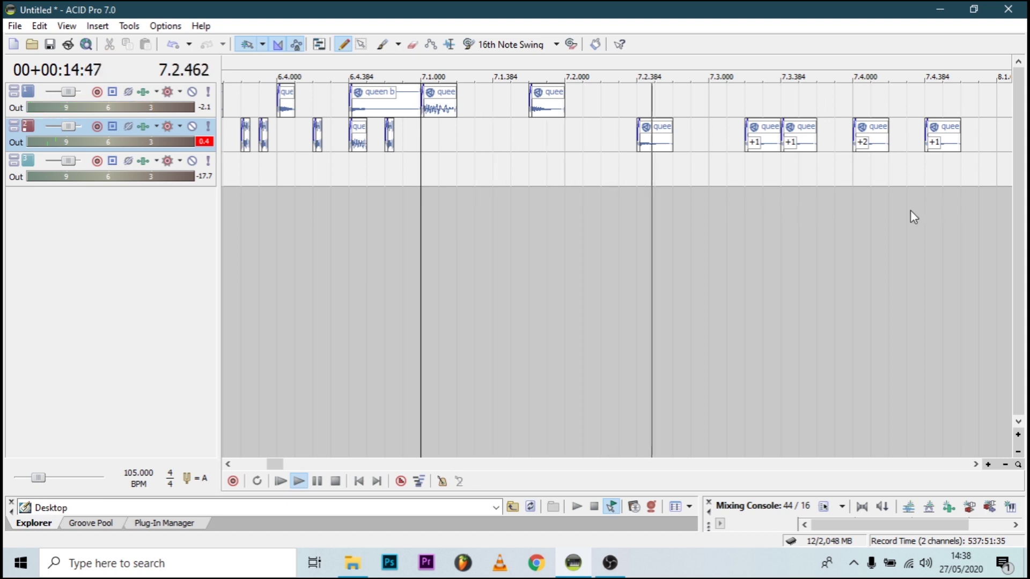
key(space)
Step: Set the pitch of the four track two slices from 7.3.192 to 7.4.384 to +2, +2, +3 and +2
click(770, 145)
click(801, 145)
key(=)
click(873, 143)
key(=)
click(942, 143)
key(=)
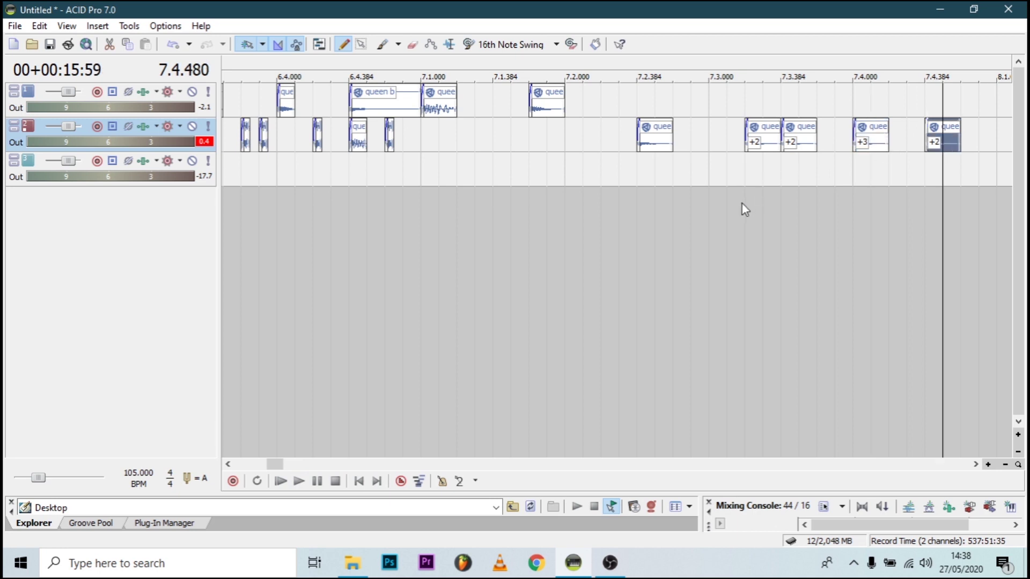
Step: Play back the pitched slices from 7.3.192, from 7.1.000 and from about 6.3.576
click(745, 209)
key(space)
key(space)
click(428, 214)
key(space)
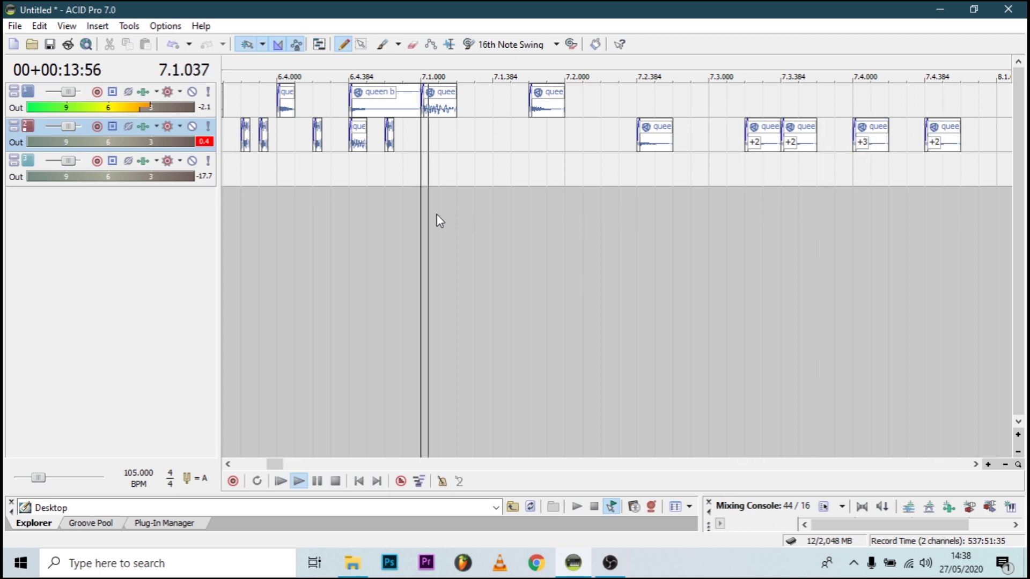
key(space)
scroll(513, 207, down, 1)
click(517, 202)
key(space)
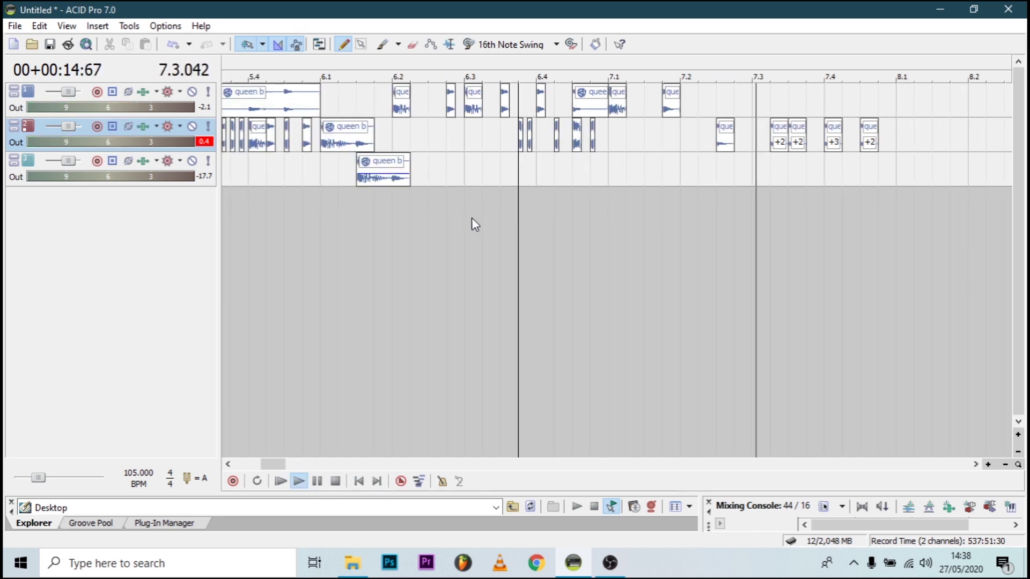
key(space)
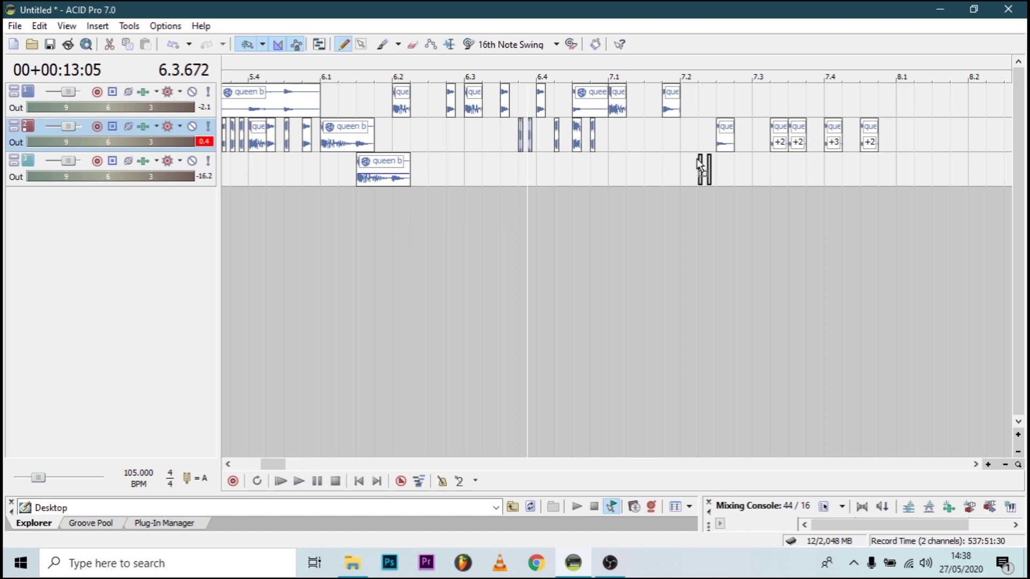
Step: Copy the two short slices after 6.3.576 on track two to 7.2.000 and 7.2.192 on track three and play back
drag(697, 159, 702, 181)
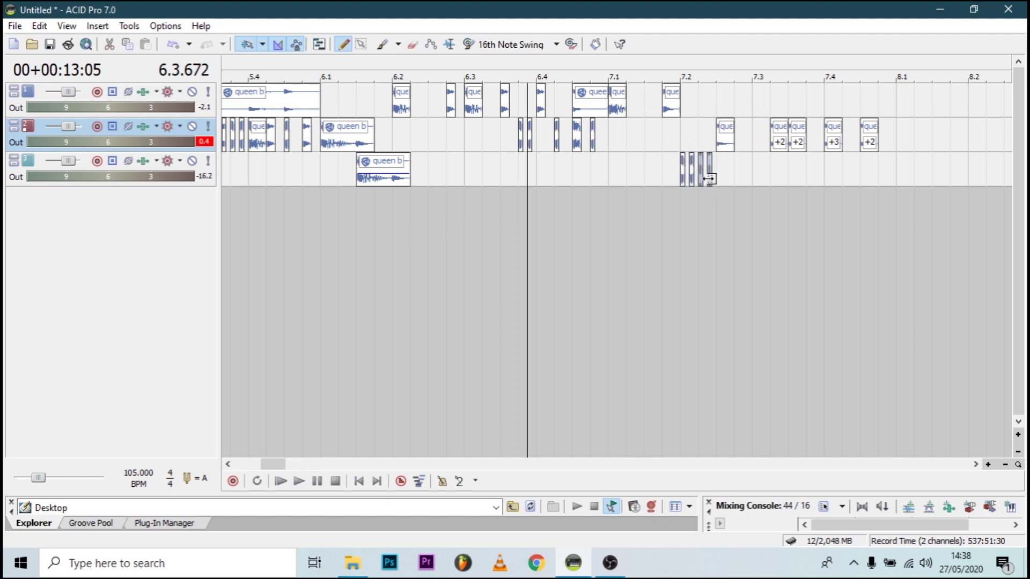
click(266, 158)
key(space)
key(space)
key(space)
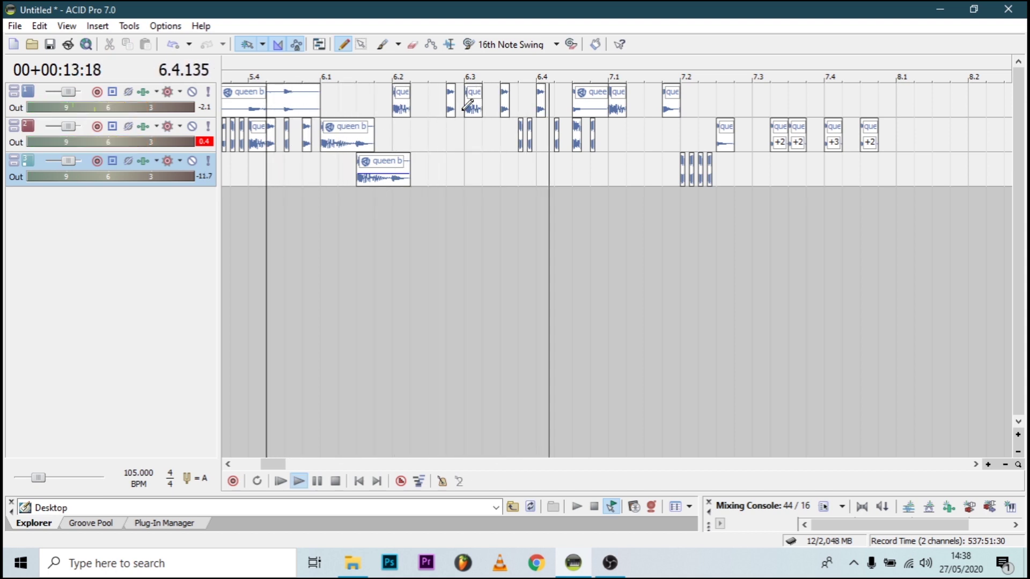
Step: Copy the 6.3.000 slice from track one to 7.2.384 on track three and add a short slice at 7.2.576
drag(475, 112, 740, 179)
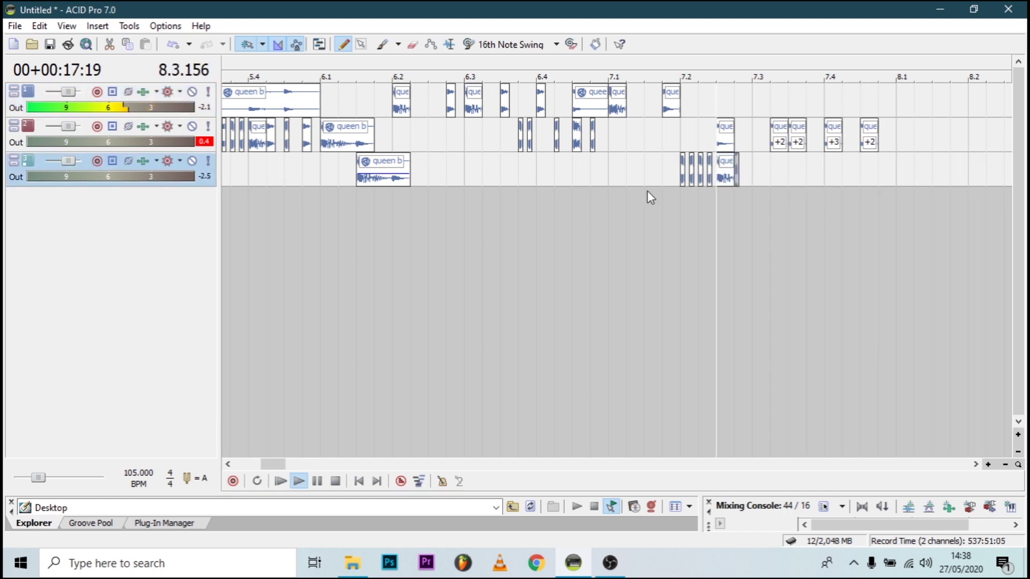
click(610, 200)
key(space)
Step: Copy the 6.4.000 slice on track one to 7.3.000, 7.3.576, 7.4.192 and 7.4.576, checking the playback
scroll(622, 202, up, 1)
click(369, 108)
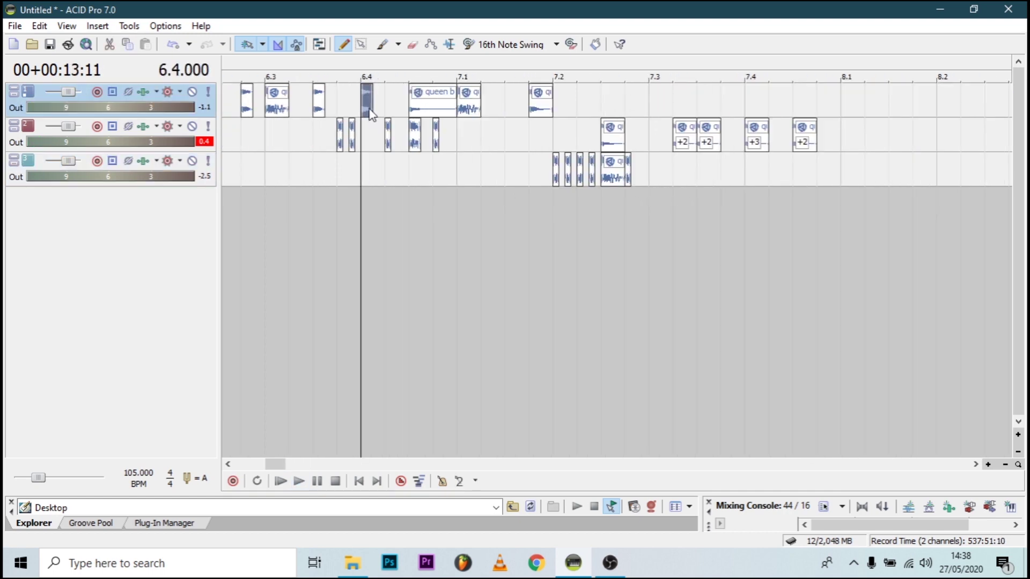
drag(370, 114, 655, 116)
key(space)
key(space)
key(space)
key(space)
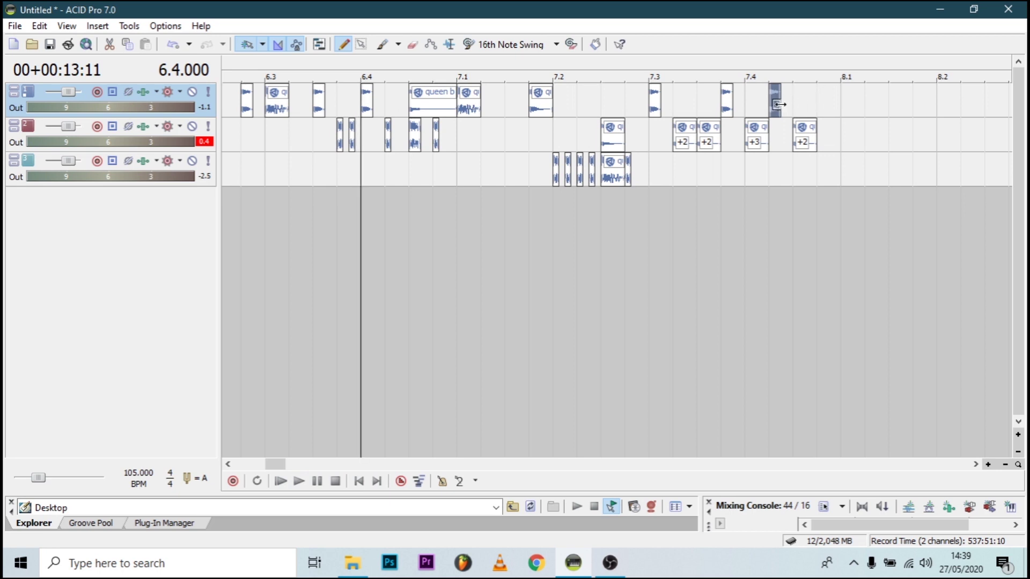
click(822, 99)
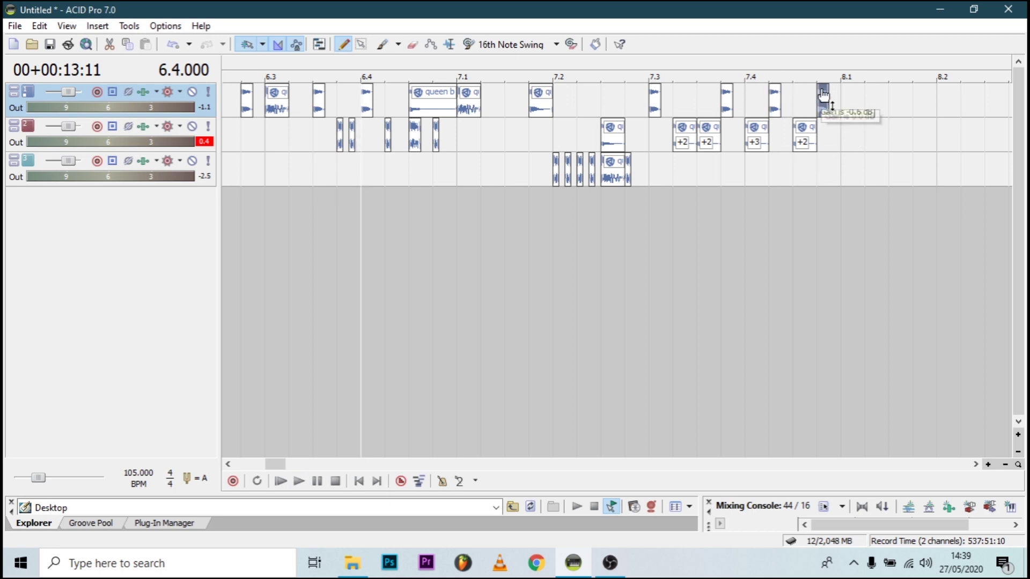
Step: Shorten the 7.4.576 slice on track one and repeat it up to 8.1.000, lowering the third slice's gain to -12.0 dB
click(818, 112)
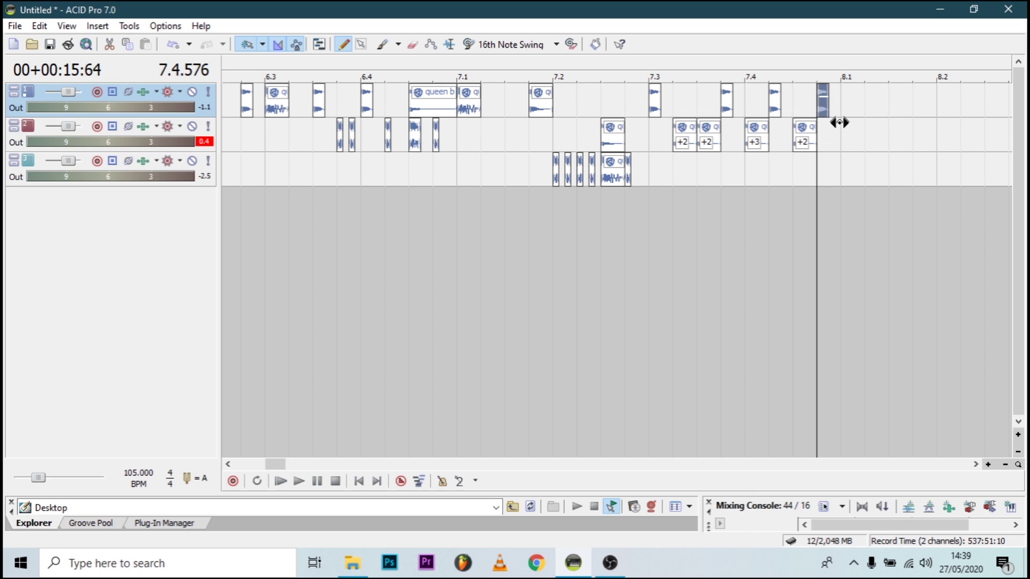
click(853, 121)
scroll(837, 127, up, 4)
drag(555, 105, 537, 106)
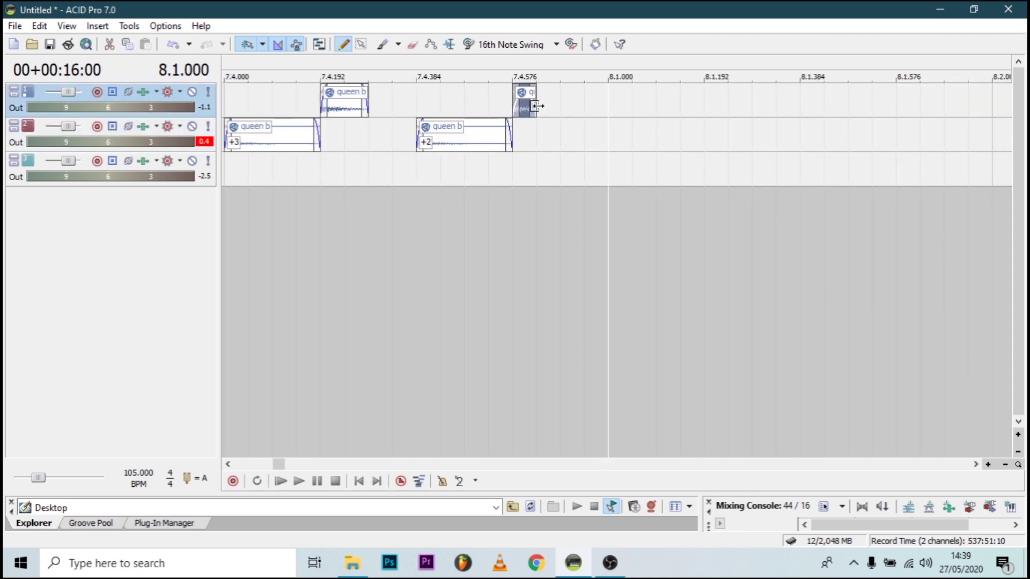
click(548, 105)
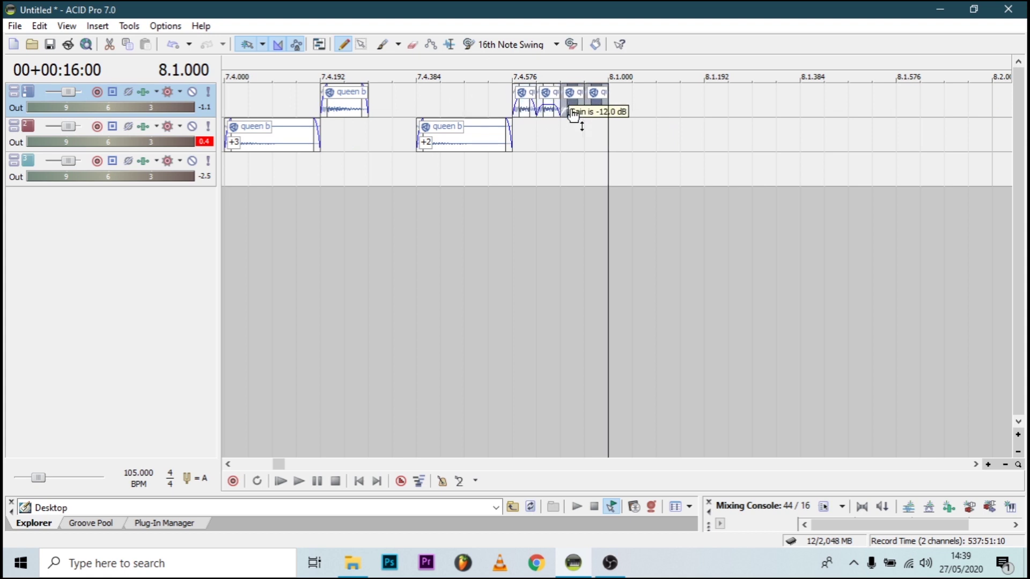
Step: Play back the whole chopped passage from 5.1.000 through measure 7
scroll(574, 116, down, 5)
click(459, 240)
key(space)
scroll(558, 167, up, 3)
key(space)
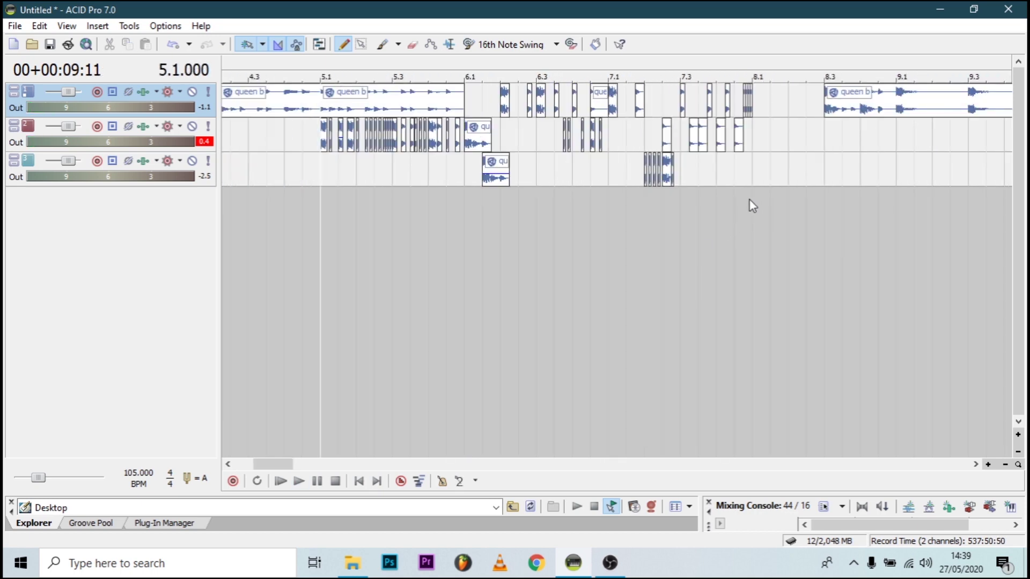
Step: Copy the 6.1.000 slice on track two to 8.1.000 and the 6.1.384 slice on track three to 8.1.384, checking playback
click(753, 206)
key(space)
key(space)
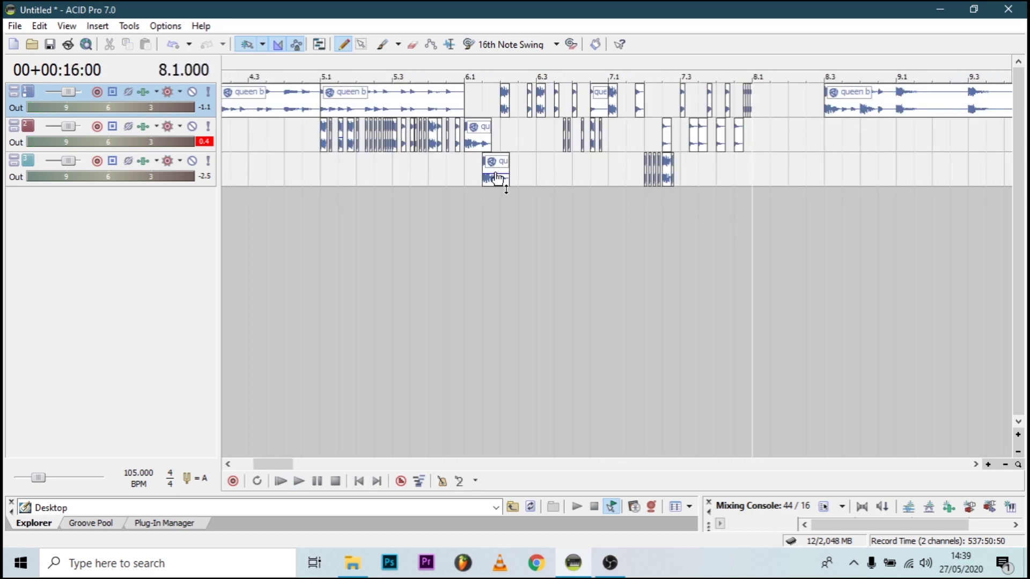
click(484, 143)
drag(770, 145, 770, 146)
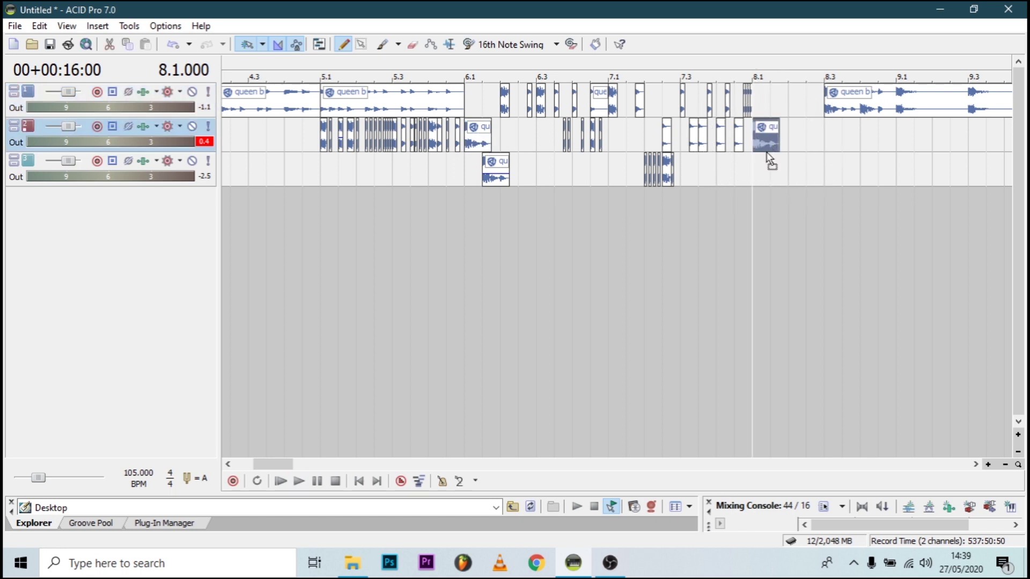
key(space)
key(space)
click(782, 169)
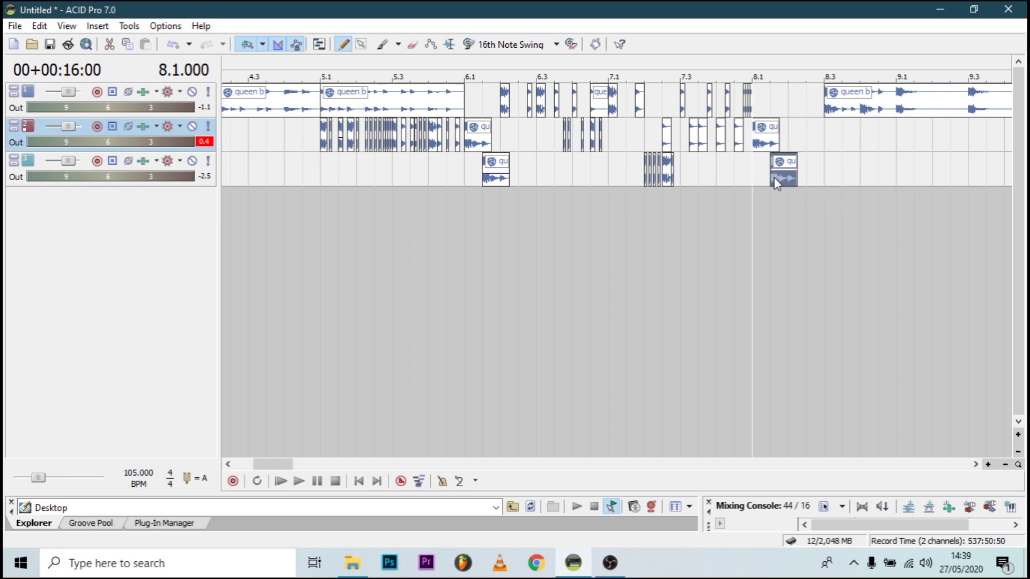
Step: Insert three empty audio tracks and copy the 8.1.384 slice to 8.2.000 on track six
key(ctrl+q)
key(ctrl+q)
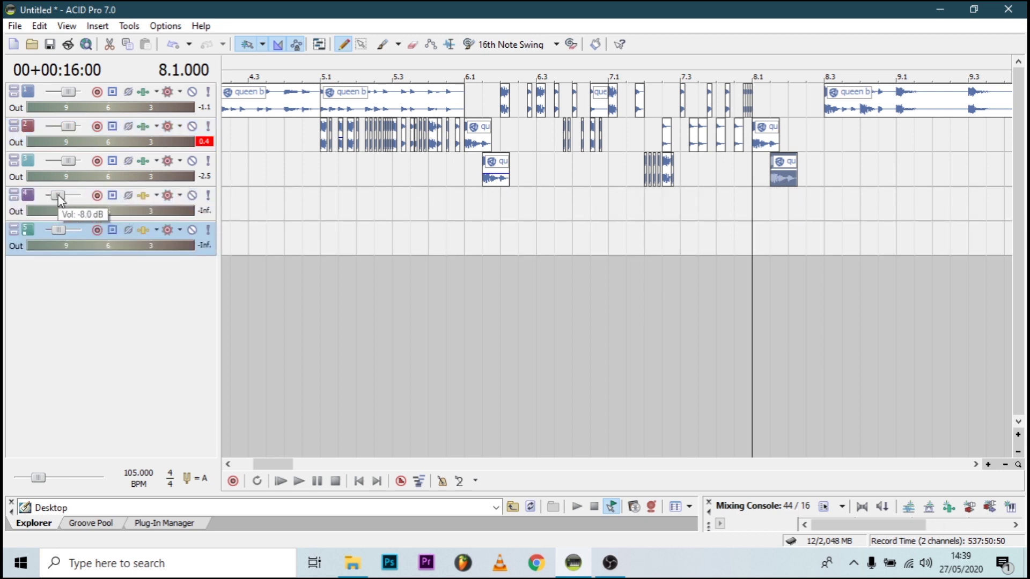
key(ctrl+q)
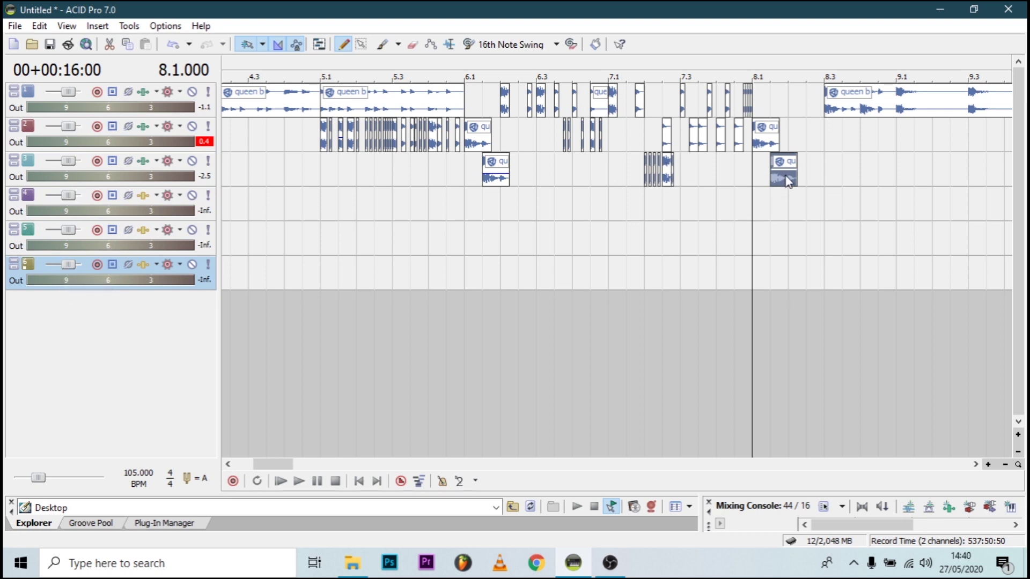
drag(814, 286, 795, 284)
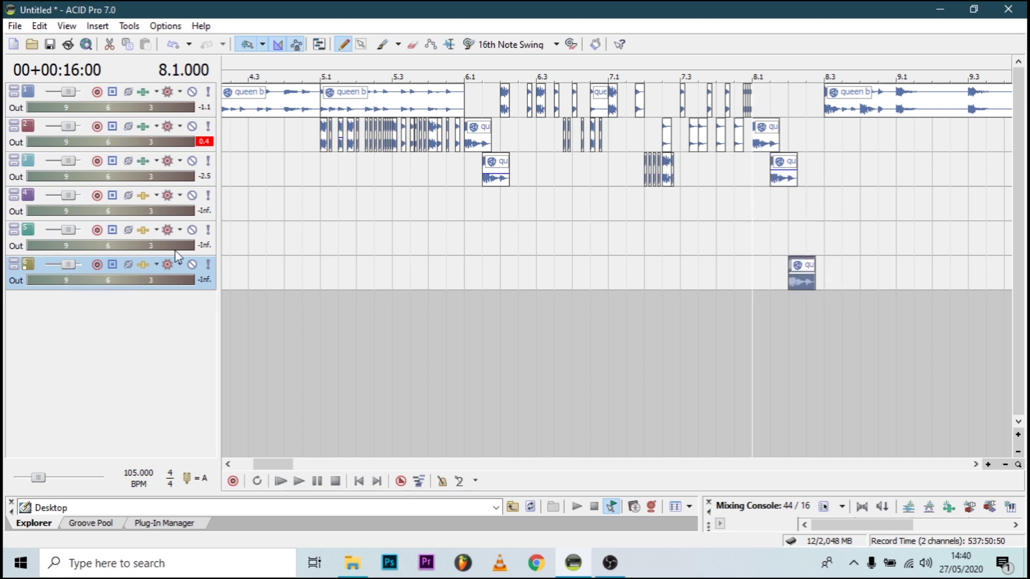
Step: Add a single Sony Reverb to track six's effect chain and set its reverberation mode to Plate 1
click(144, 264)
click(496, 129)
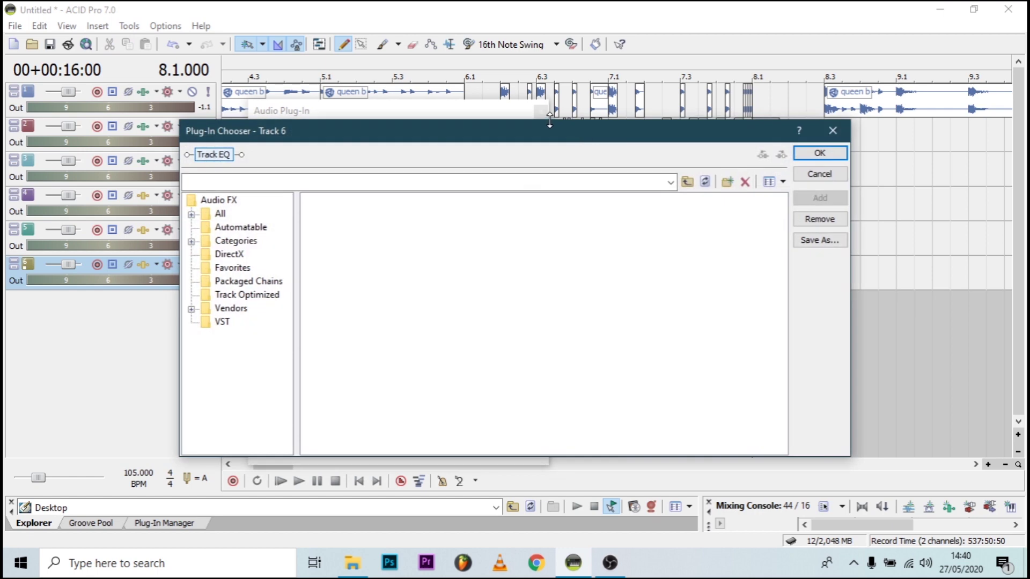
double_click(210, 215)
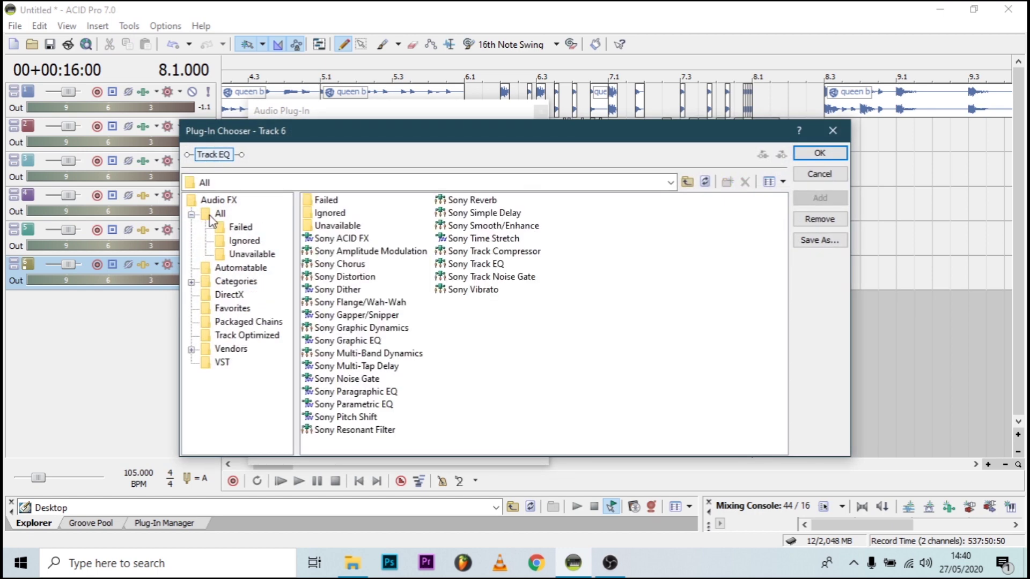
double_click(461, 200)
click(813, 199)
click(819, 153)
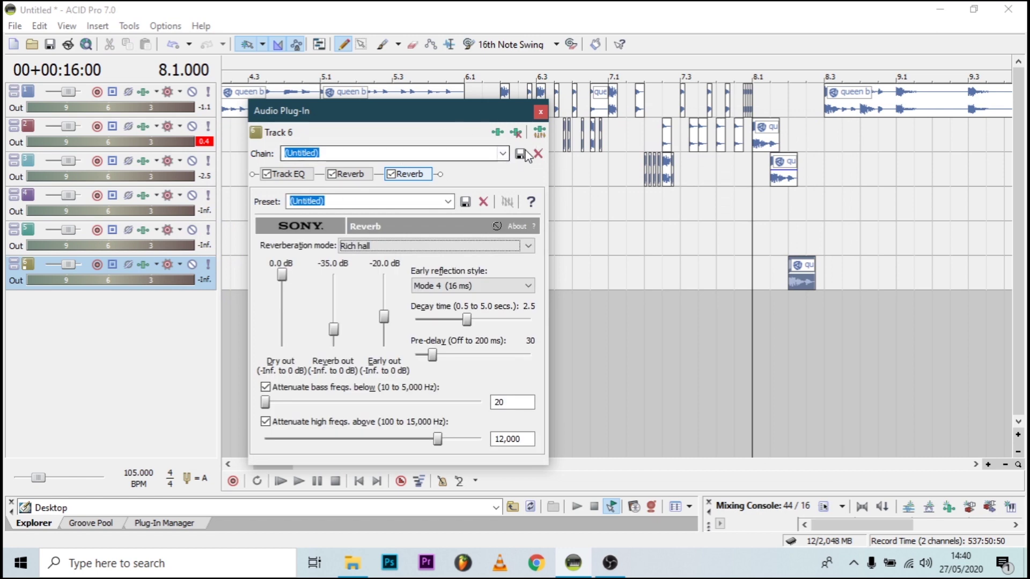
click(518, 133)
click(386, 247)
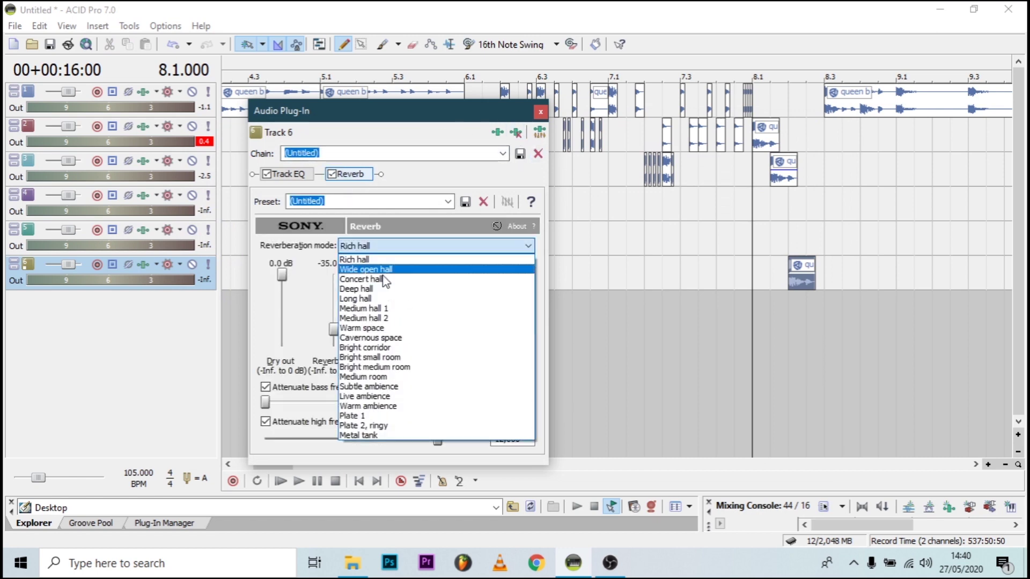
click(394, 428)
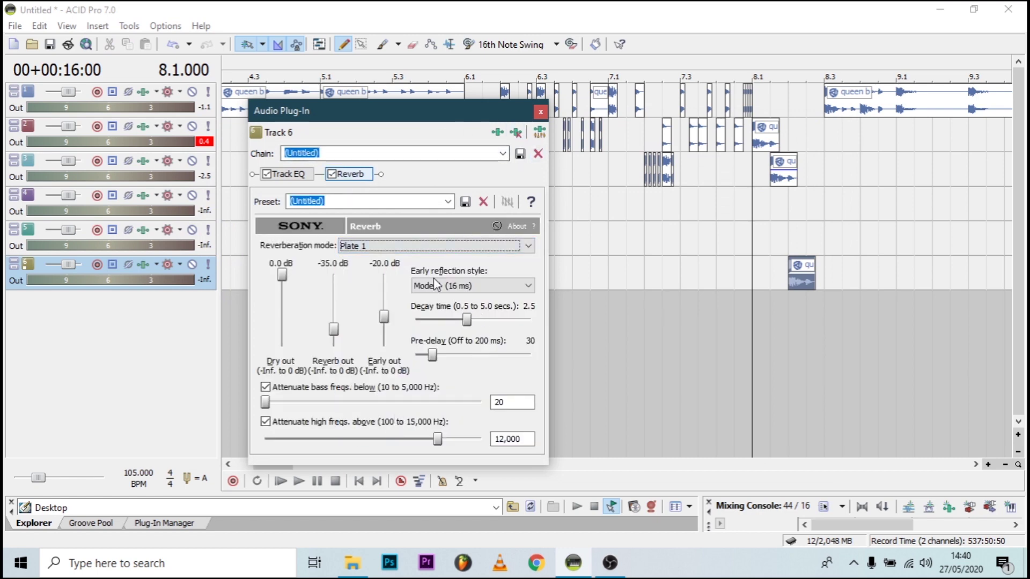
click(541, 112)
Step: Lower the gain of the 8.2.000 slice on track six to about -6.4 dB while checking playback
key(space)
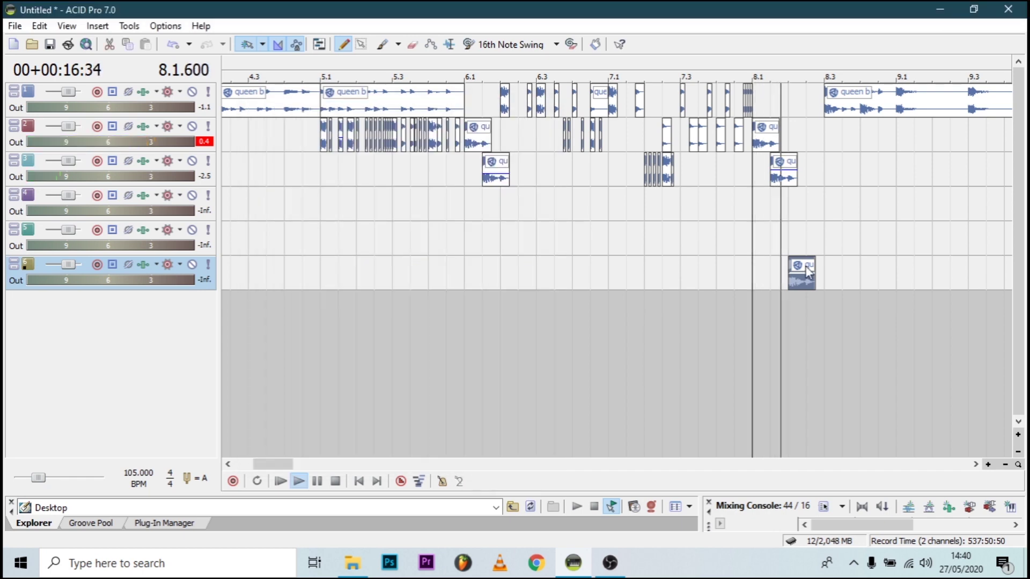
key(space)
key(space)
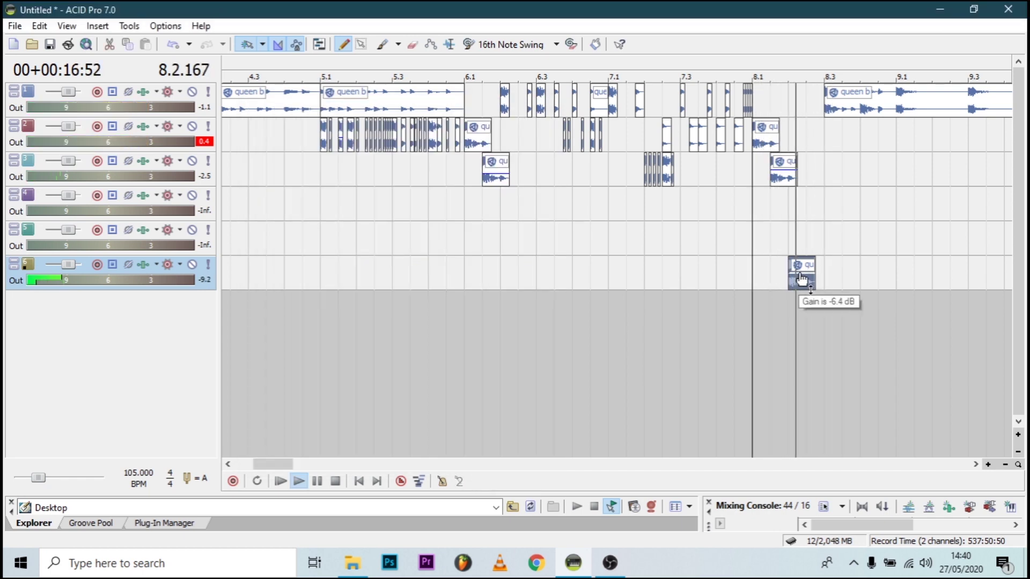
key(space)
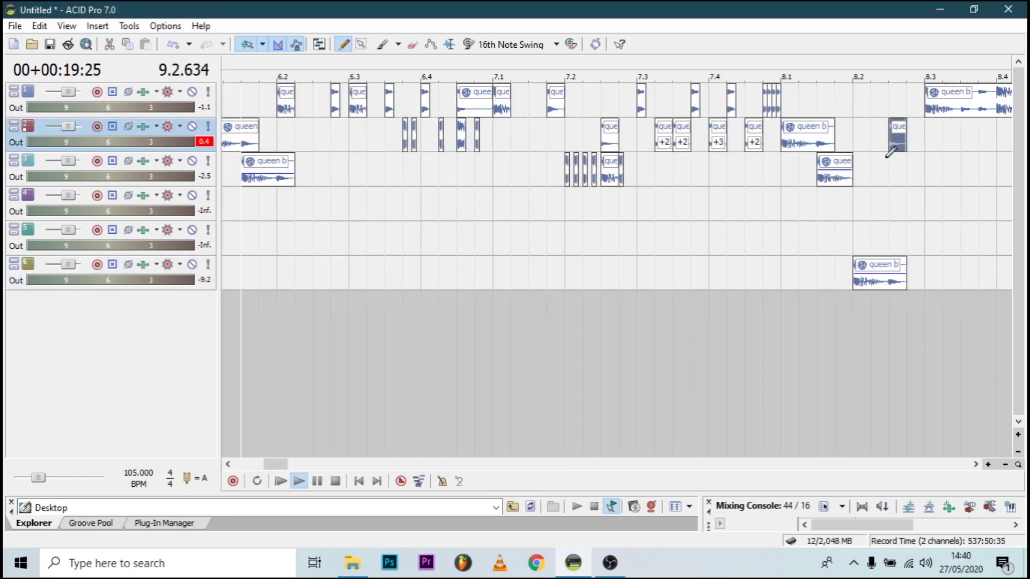
Step: Place a short slice at 8.2.384 on track two and raise its pitch by three semitones, checking playback
click(888, 159)
key(space)
key(space)
key(space)
scroll(894, 158, up, 1)
scroll(571, 142, up, 2)
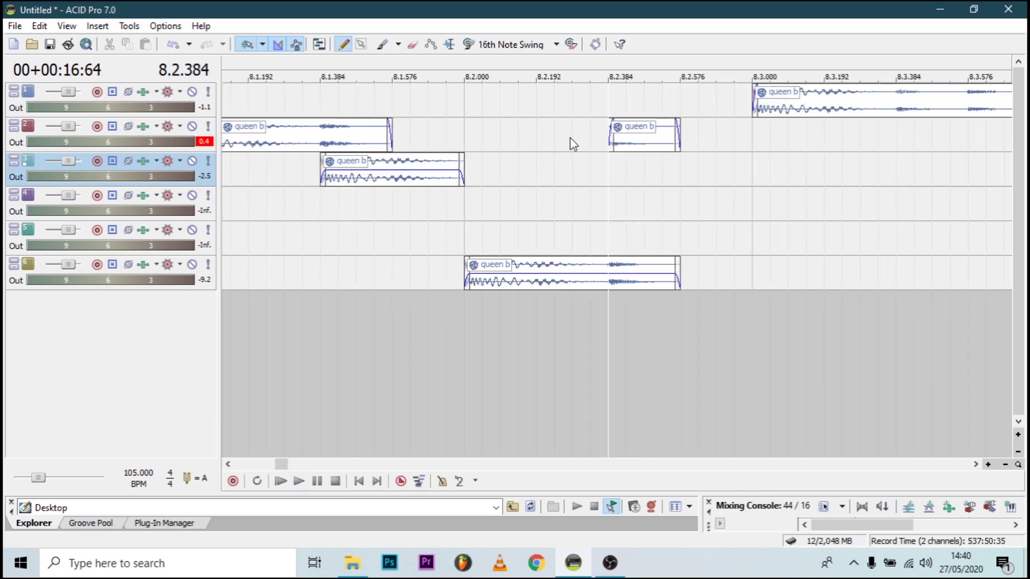
click(637, 144)
key(plus)
key(plus)
key(plus)
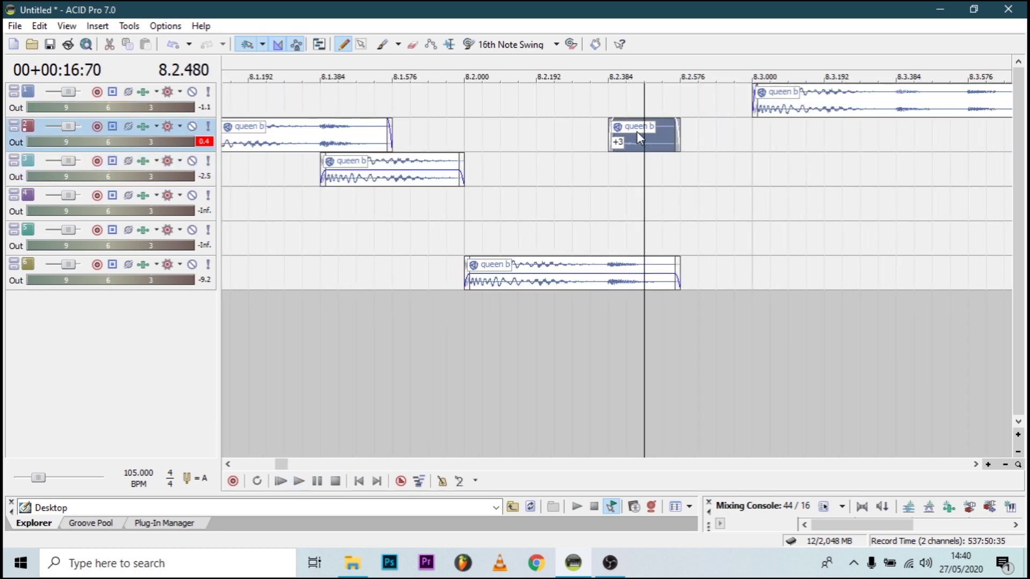
Step: Play back the pitched 8.2.384 slice together with the track six slice from 8.2.000
click(594, 164)
key(space)
key(space)
key(space)
key(space)
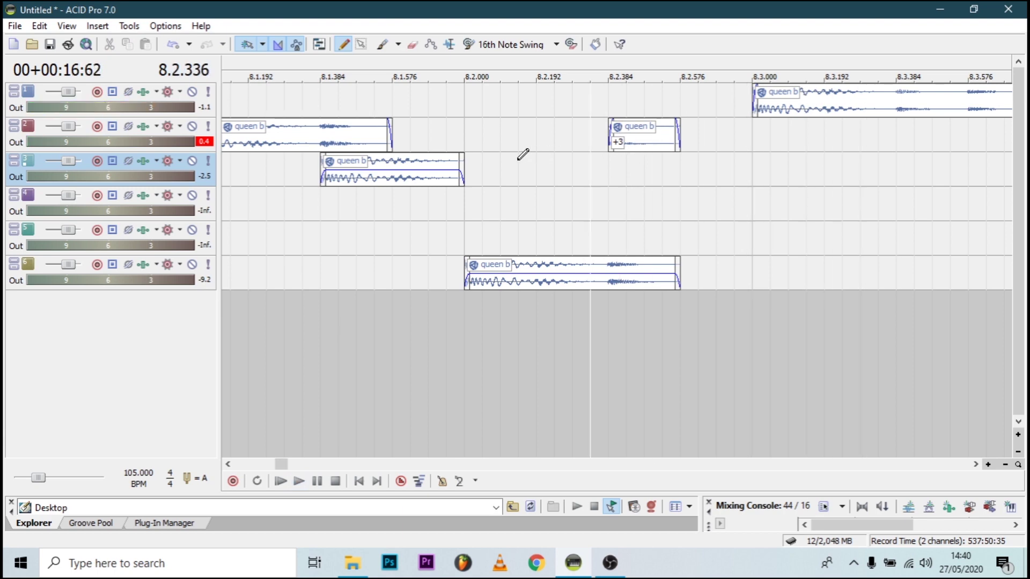
click(467, 137)
key(space)
key(space)
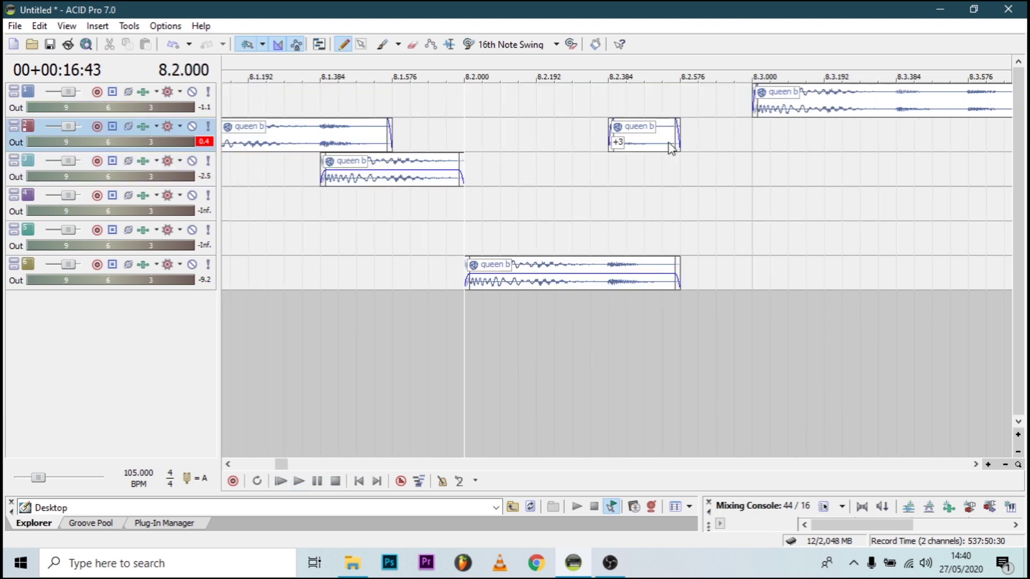
key(space)
scroll(673, 152, down, 1)
key(space)
key(space)
Step: Repeat the pitched slice at 8.2.576 on track two, shorten it to a fraction of its length and check playback
drag(658, 143, 704, 140)
scroll(690, 132, up, 1)
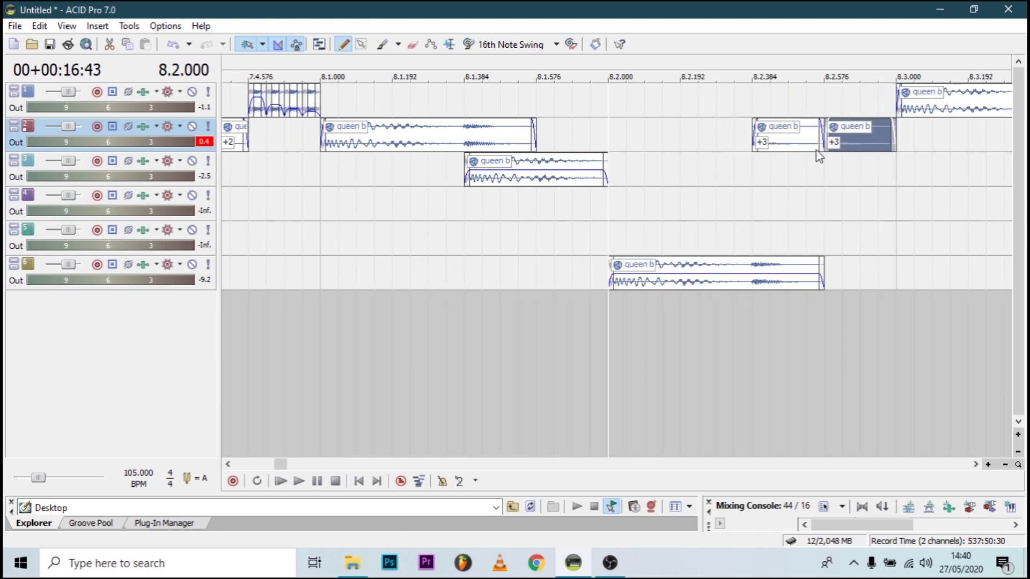
drag(894, 143, 847, 145)
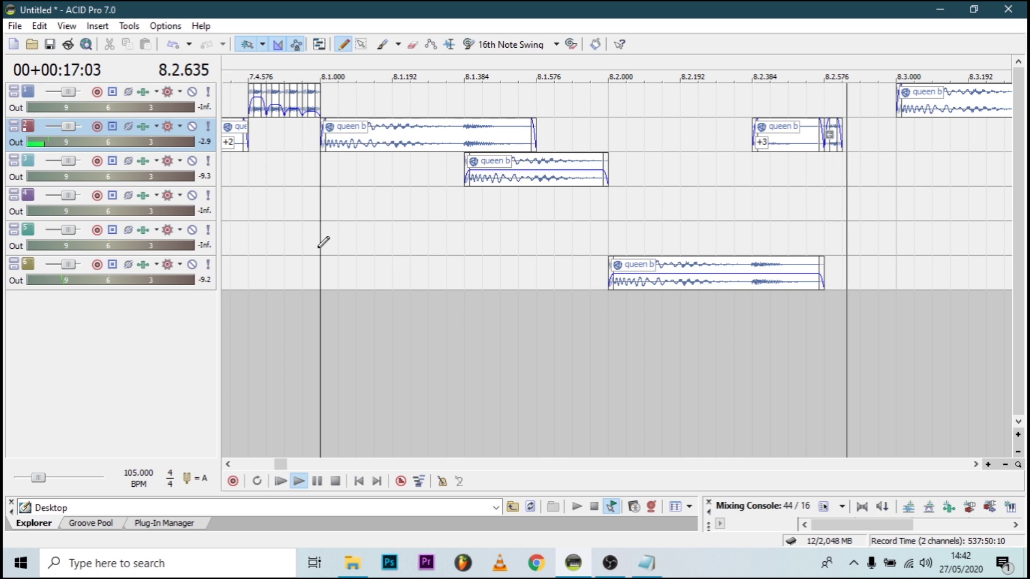
key(space)
Step: Split the long queen b clip on track one at 8.3.384 and trim the remainder's start to 8.3.576, checking playback
scroll(610, 108, down, 2)
click(610, 110)
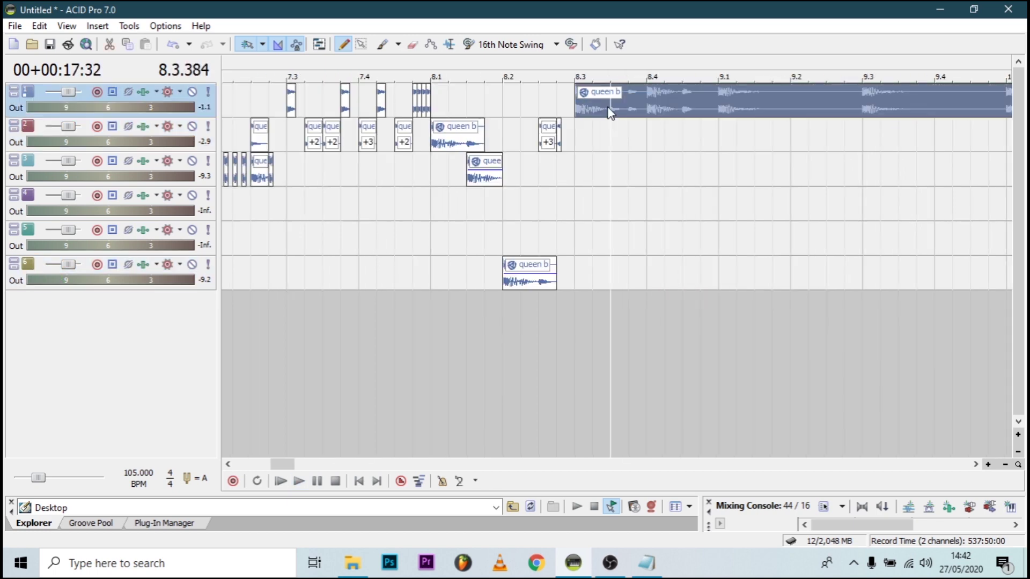
key(s)
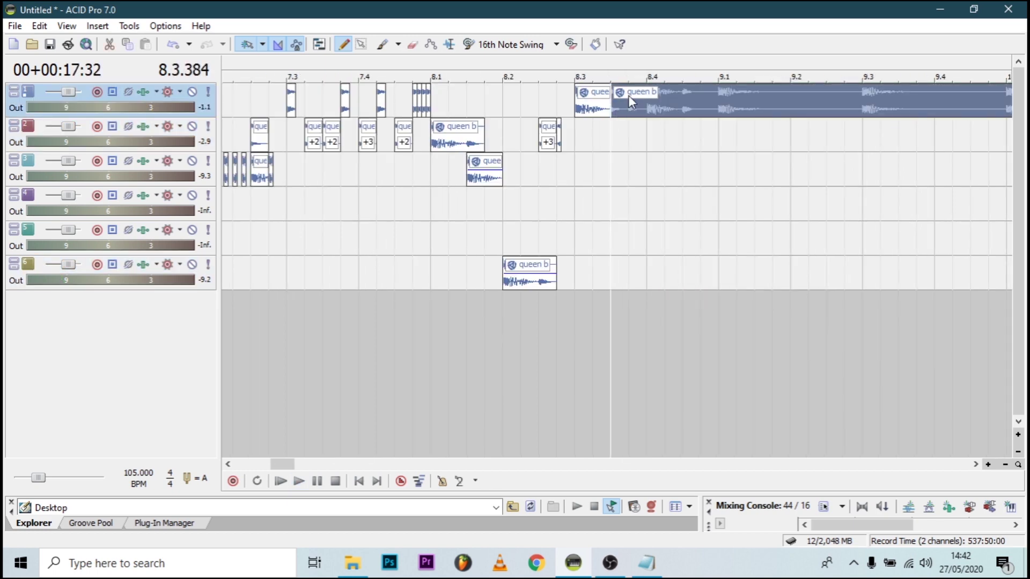
drag(612, 110, 627, 110)
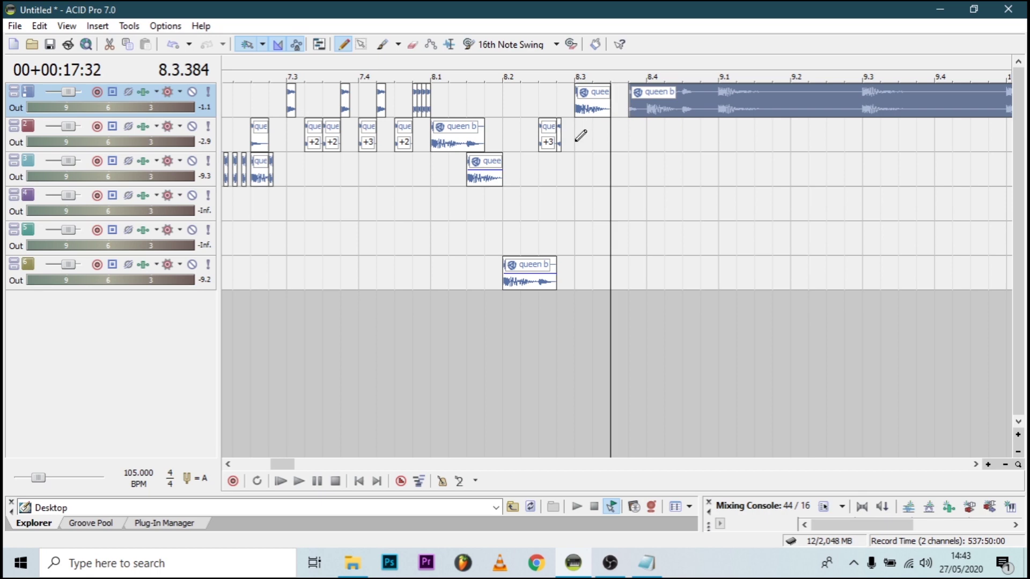
click(575, 140)
key(space)
key(space)
scroll(614, 128, up, 3)
Step: Copy the long queen b clip to 8.3.192 on track two, split it at 8.3.384 and delete the remainder
click(771, 113)
drag(771, 113, 684, 145)
click(707, 148)
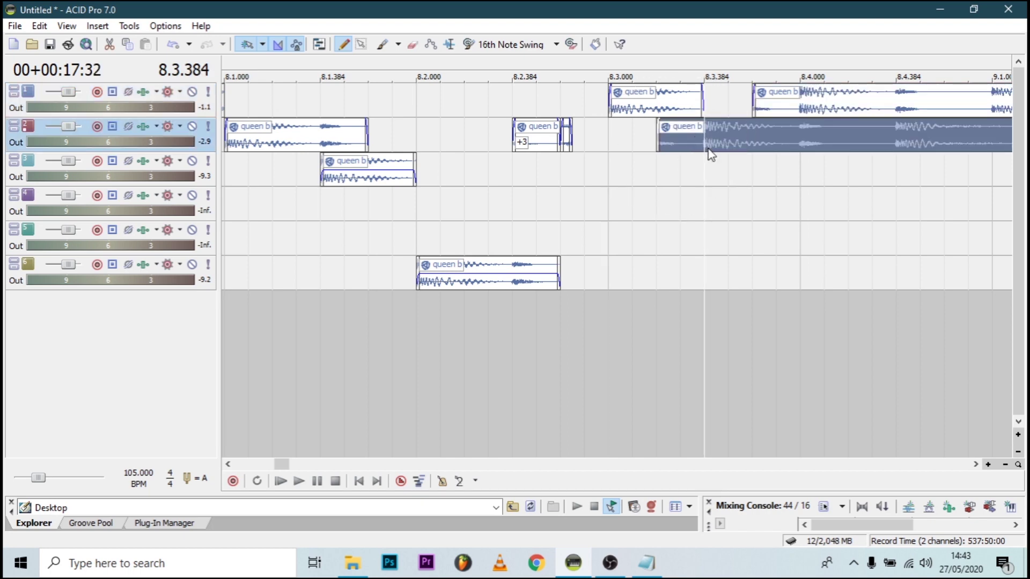
key(s)
key(Delete)
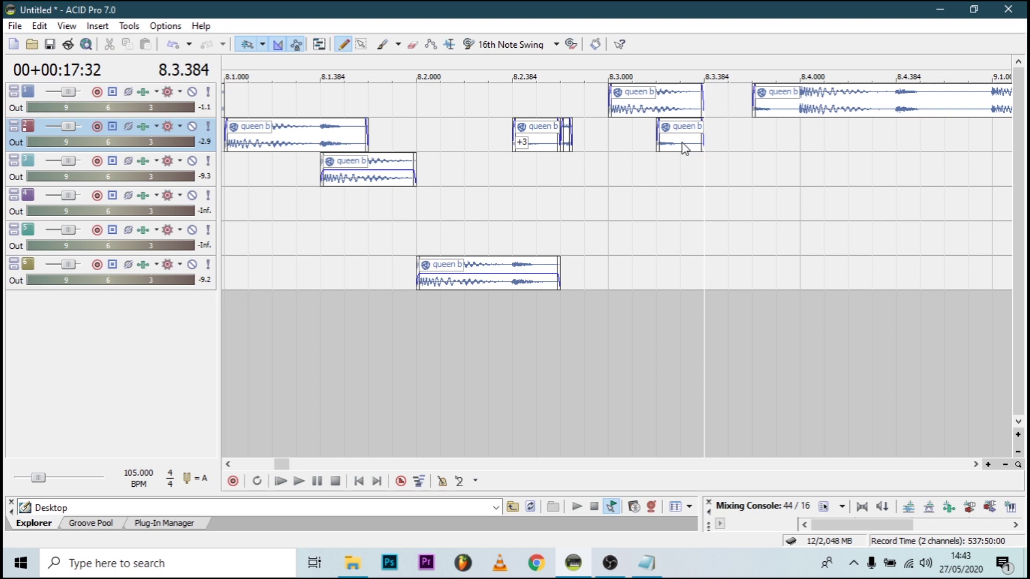
Step: Add a shortened copy of the 8.3.192 slice at 8.3.384 on track two, pitched up three semitones
drag(726, 145, 721, 140)
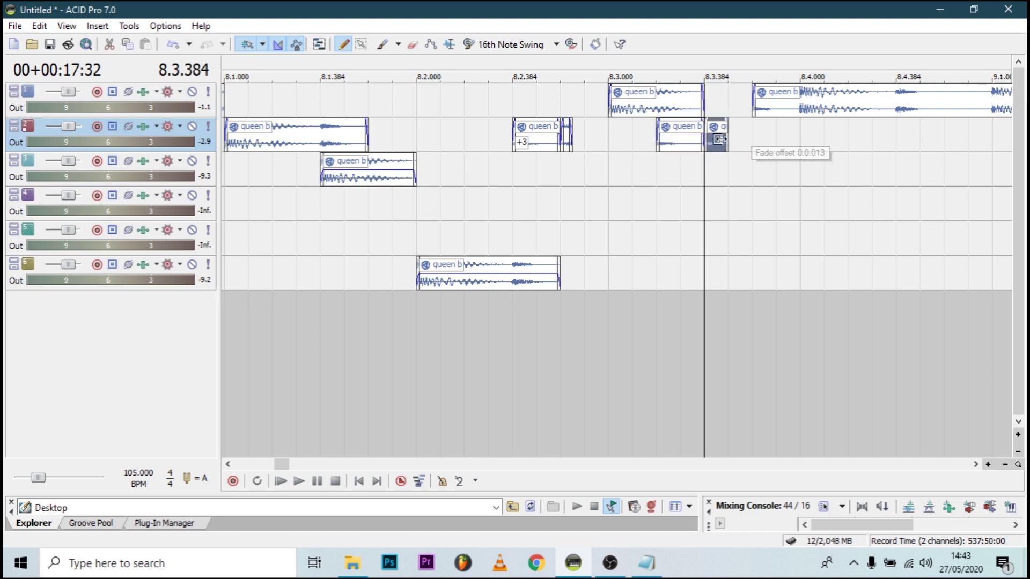
scroll(723, 139, up, 1)
drag(655, 140, 608, 132)
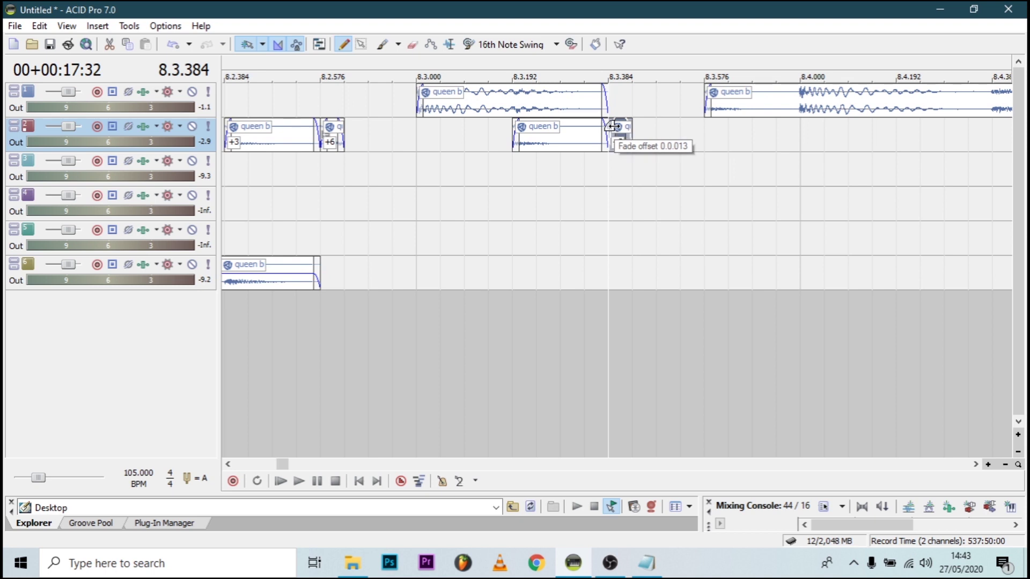
Step: Add short slice copies at 8.3.000 and 8.3.096 on track two, raising the second by two semitones
click(559, 138)
ctrl+drag(559, 137, 427, 146)
click(477, 146)
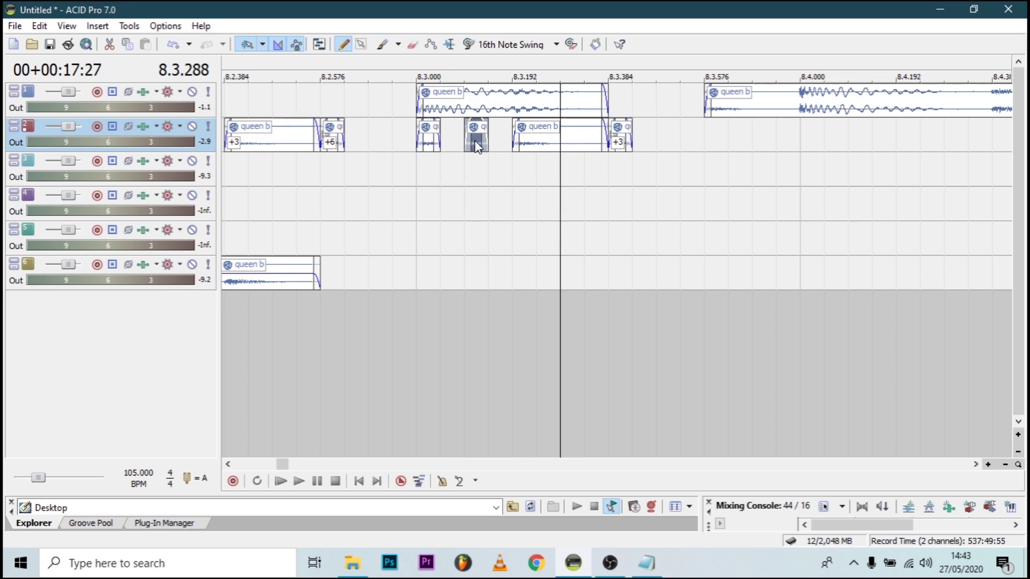
Step: Play back the new chops in measure 8 starting from 8.1.000
click(305, 204)
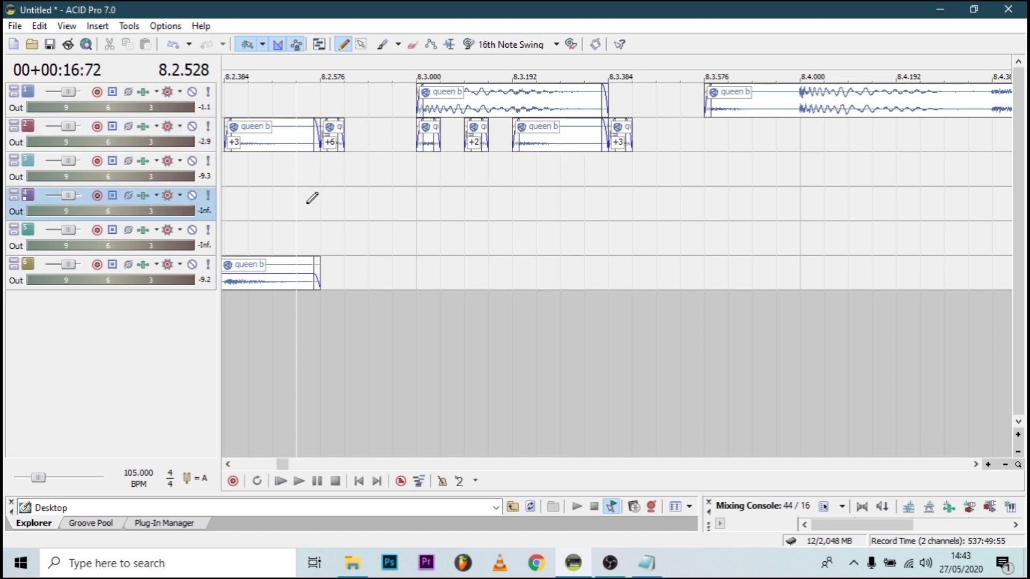
key(space)
scroll(307, 206, down, 6)
click(484, 209)
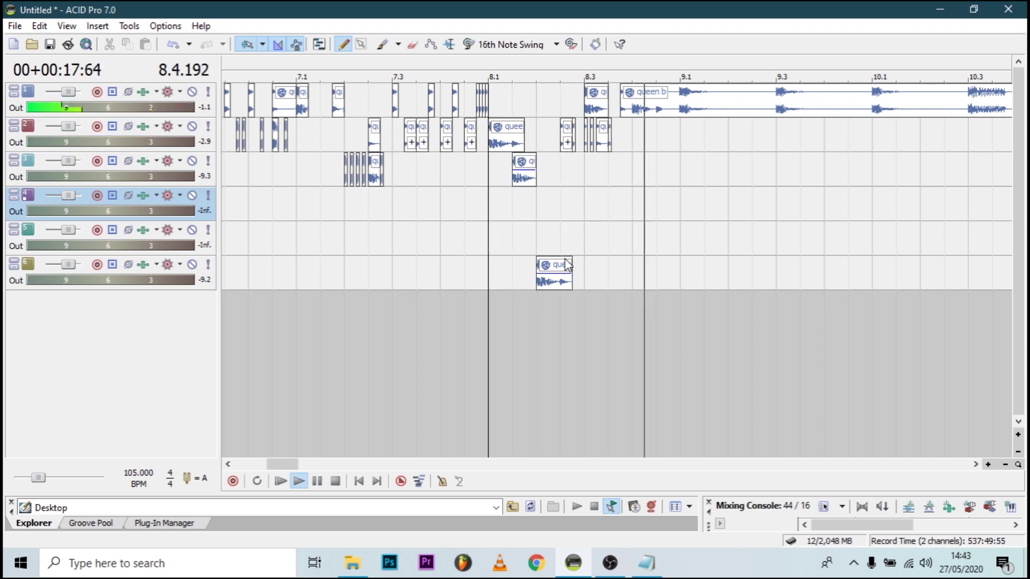
key(space)
Step: Copy the long queen b clip to 8.4.384 on track two, split it at 8.4.576 and delete the remainder
scroll(677, 102, up, 3)
click(677, 101)
drag(676, 102, 661, 161)
drag(485, 134, 633, 147)
click(652, 154)
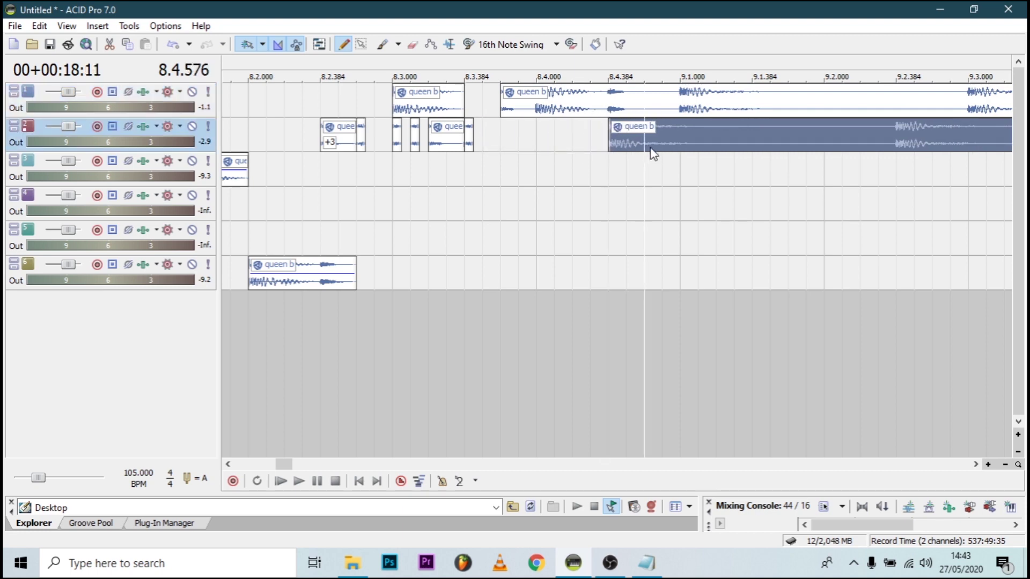
key(s)
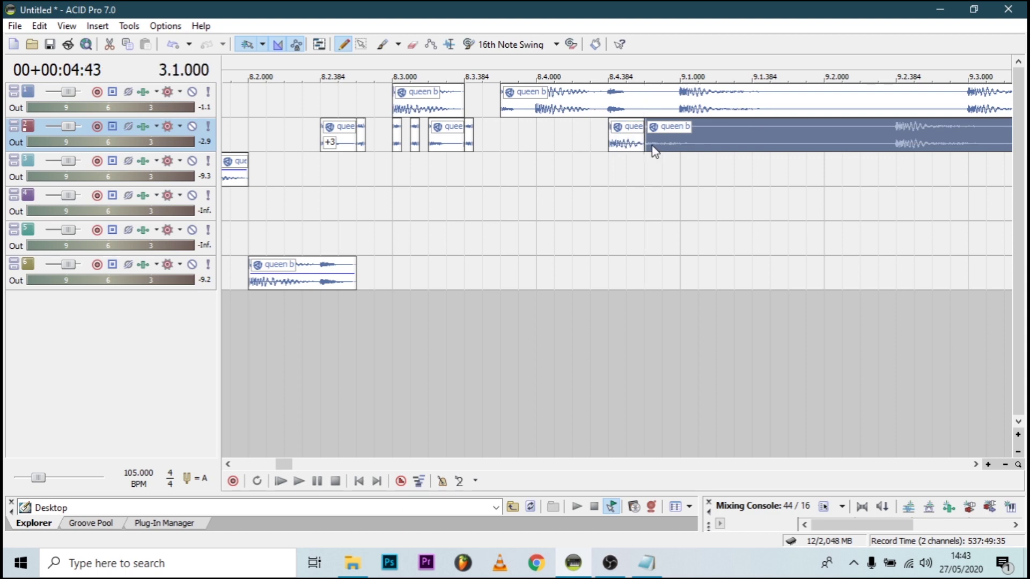
key(Delete)
Step: Shorten the 8.4.384 slice on track two to end at 8.4.480 and add a shorter copy at 8.4.576, pitched up three semitones
click(606, 160)
scroll(606, 159, up, 2)
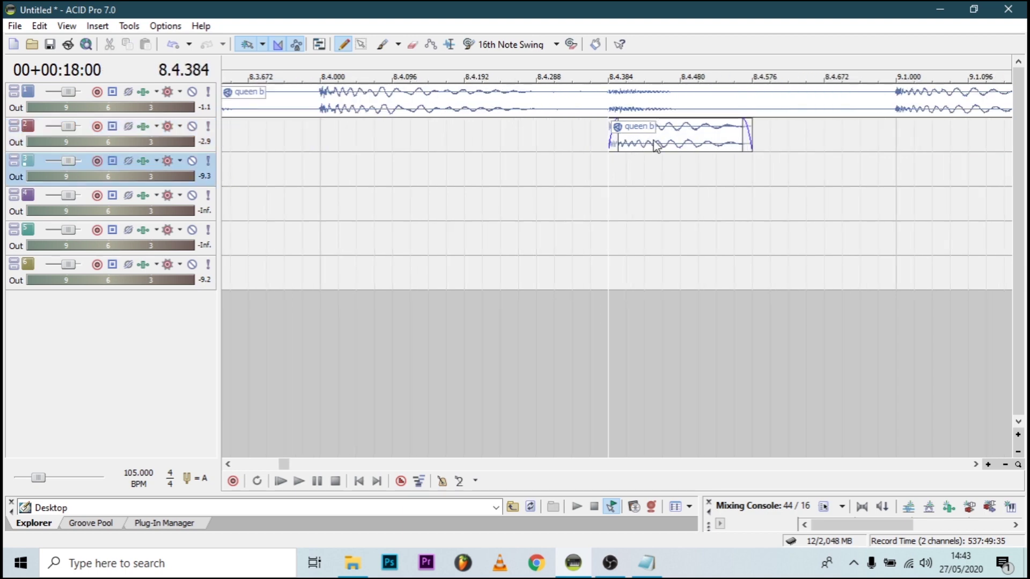
drag(748, 133, 788, 138)
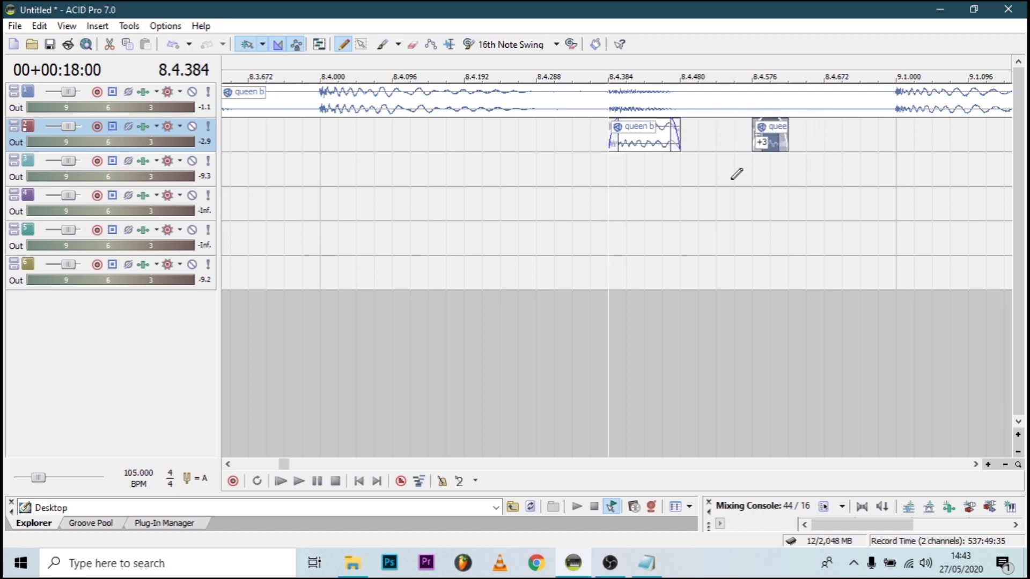
Step: Play back the new slices on track two from 8.4.384
key(space)
scroll(717, 186, down, 3)
key(space)
key(space)
Step: Place a long queen b copy at 9.1.000 on track two and raise it by 24 semitones
scroll(388, 225, down, 1)
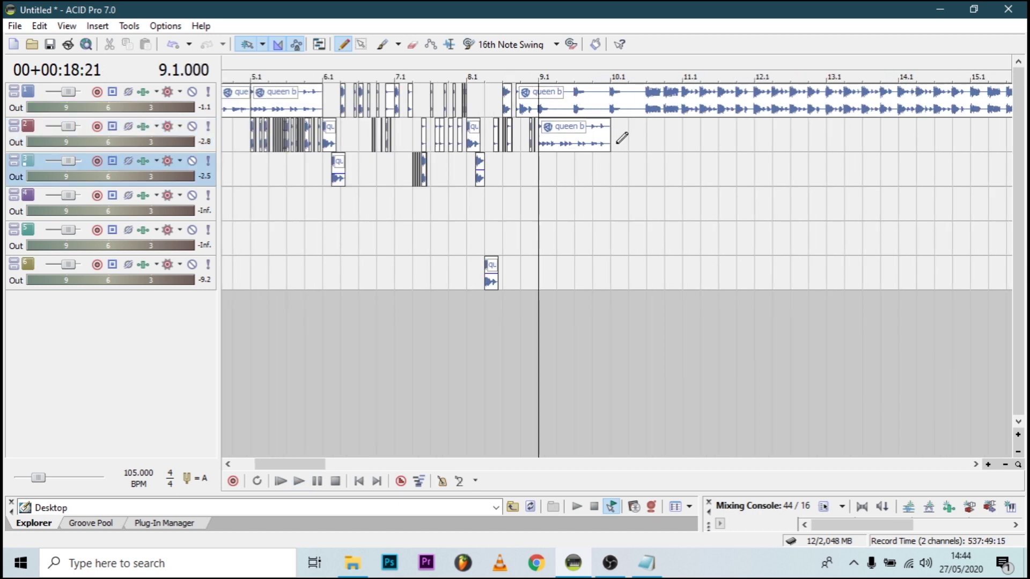
scroll(622, 138, up, 5)
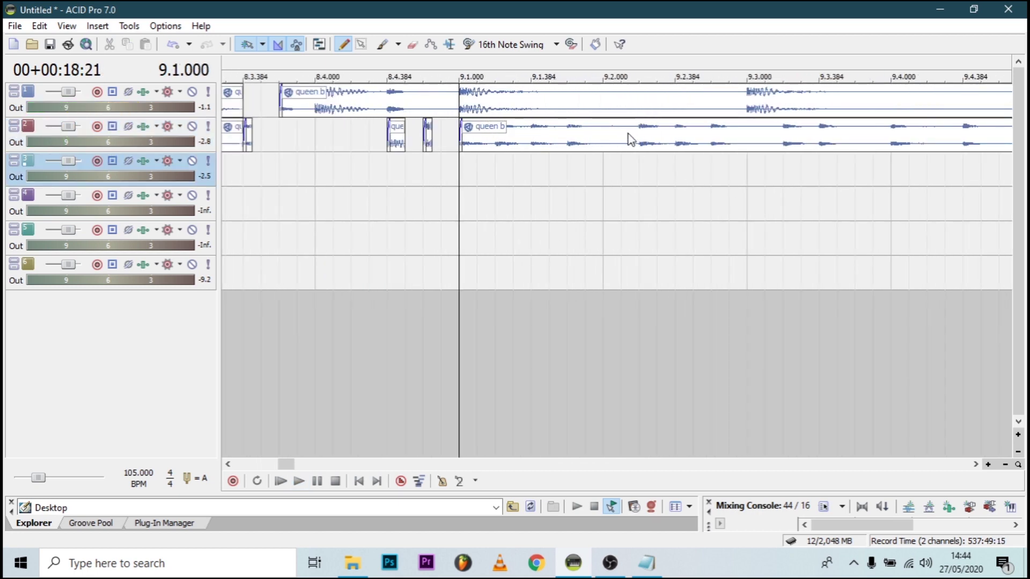
click(621, 134)
key(ctrl+equal)
key(ctrl+equal)
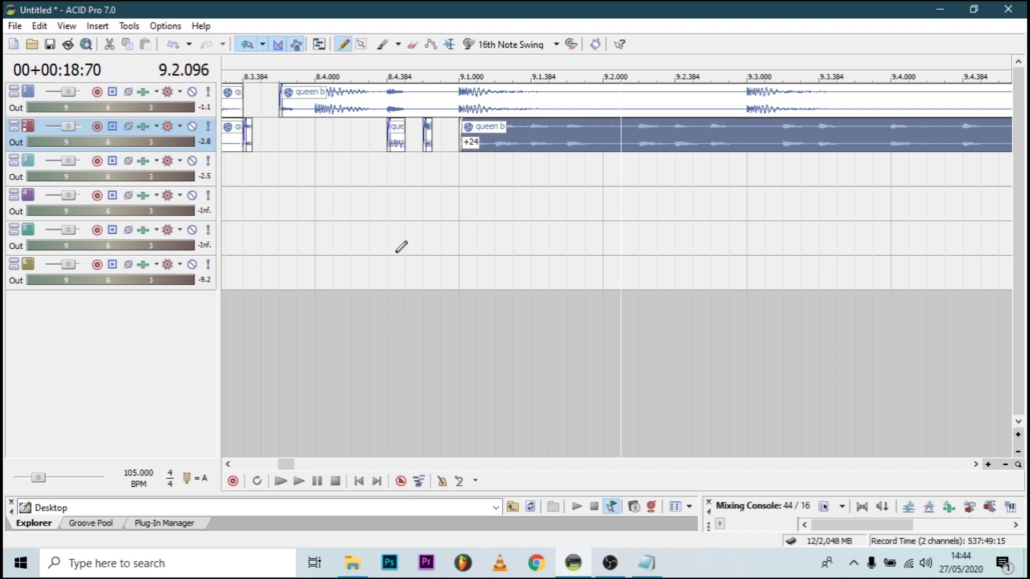
Step: Erase the gaps at 9.1.096 and 9.1.288 from the +24 clip on track two and play it back
click(461, 199)
scroll(548, 182, up, 1)
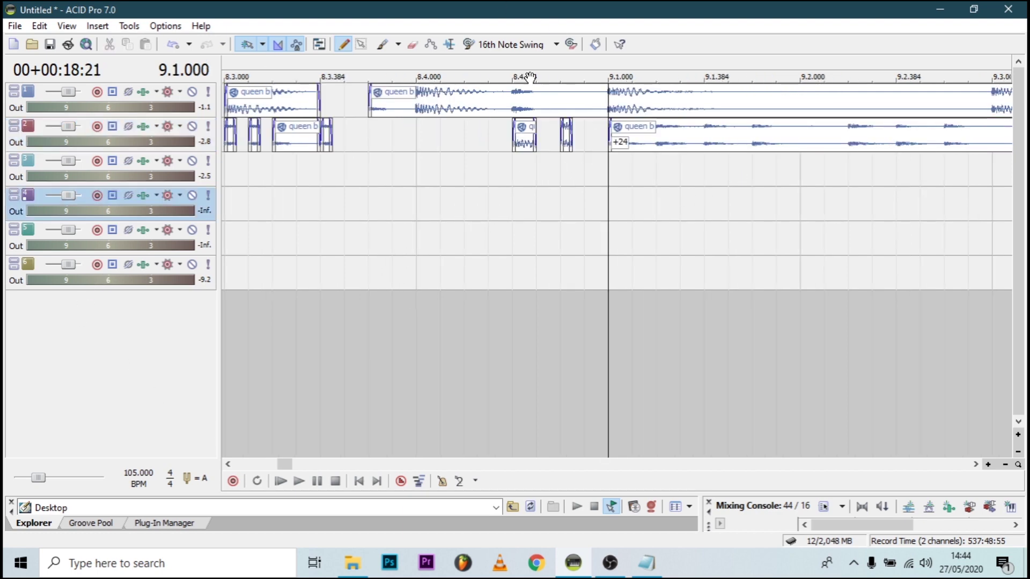
click(644, 133)
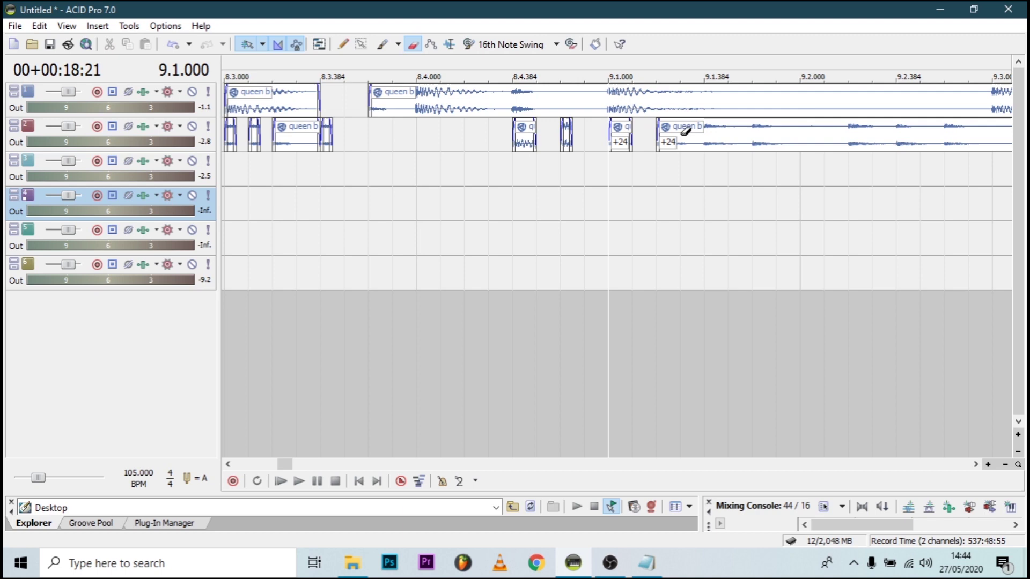
click(692, 134)
key(space)
key(space)
Step: Try erasing a third gap at 9.1.480 in the +24 clip, play it back and undo the erasure
click(740, 135)
key(space)
key(space)
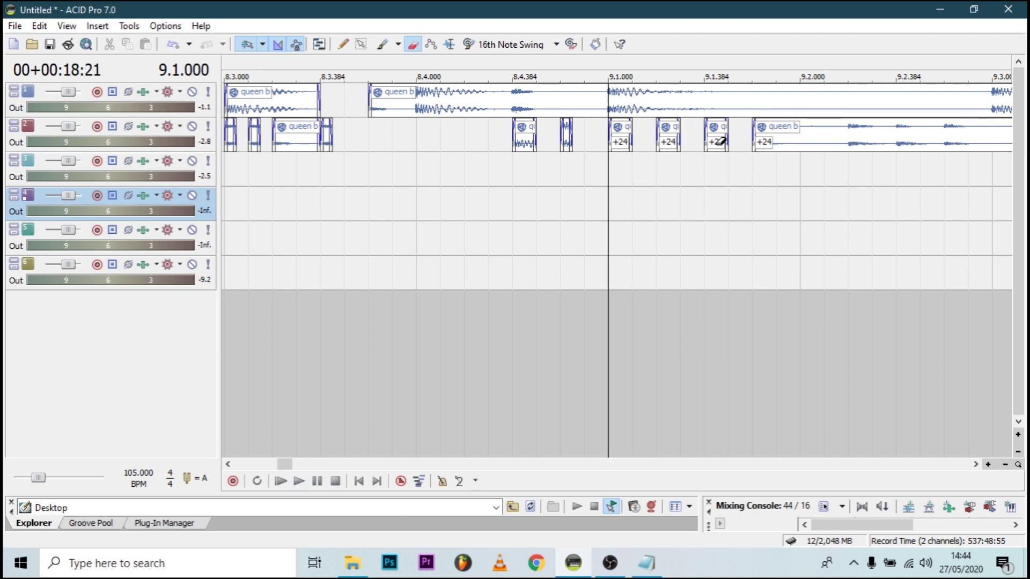
key(ctrl+z)
key(space)
Step: Try erasing the +24 clip on track two from 9.1.672 to 9.2.096, play it back and undo the erasure
drag(780, 144, 808, 137)
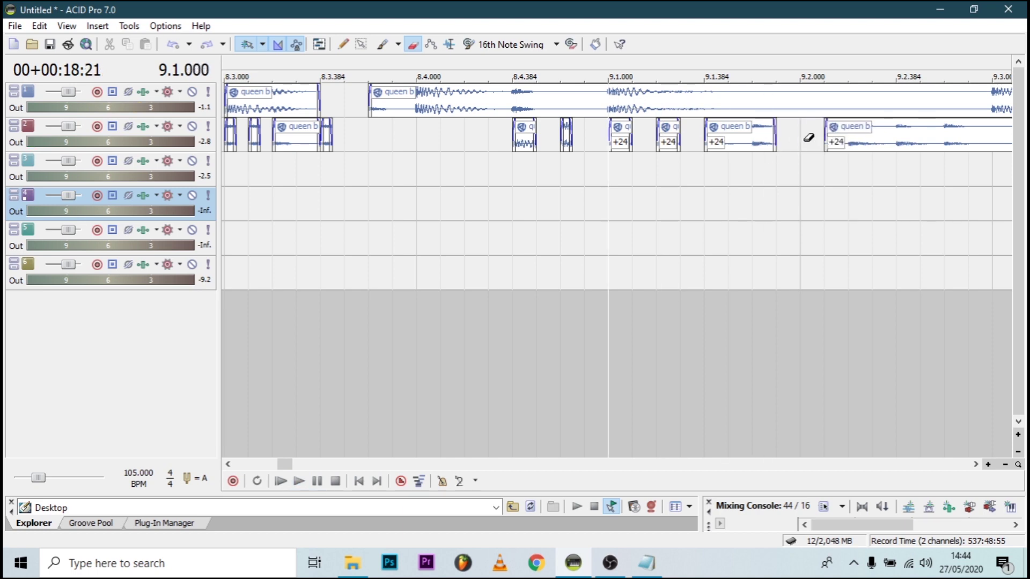
click(836, 132)
click(798, 307)
key(space)
key(space)
click(602, 323)
key(space)
key(space)
key(space)
key(space)
key(ctrl+z)
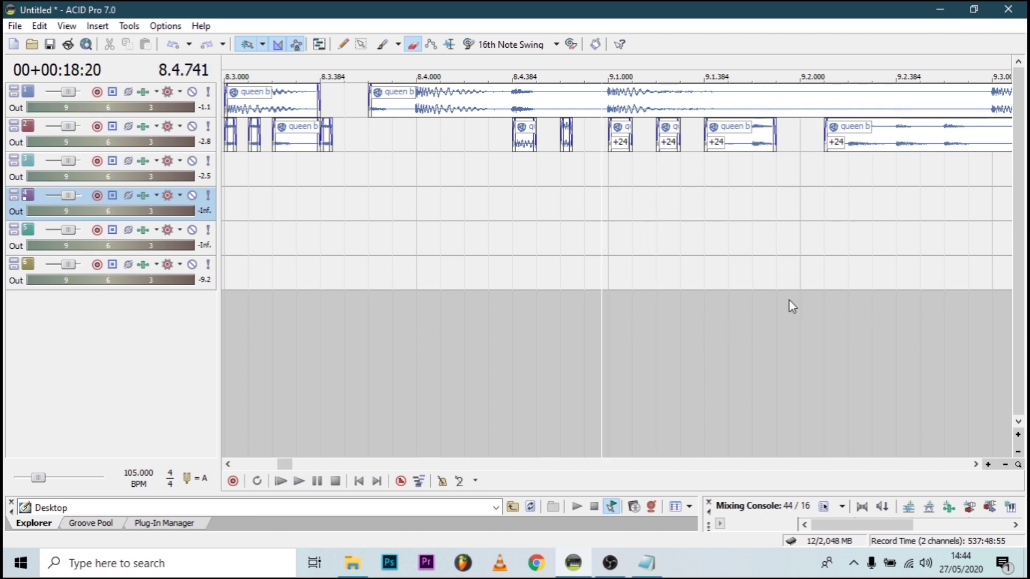
key(ctrl+z)
Step: Play back the +24 chops on track two from just before 9.1.000
key(space)
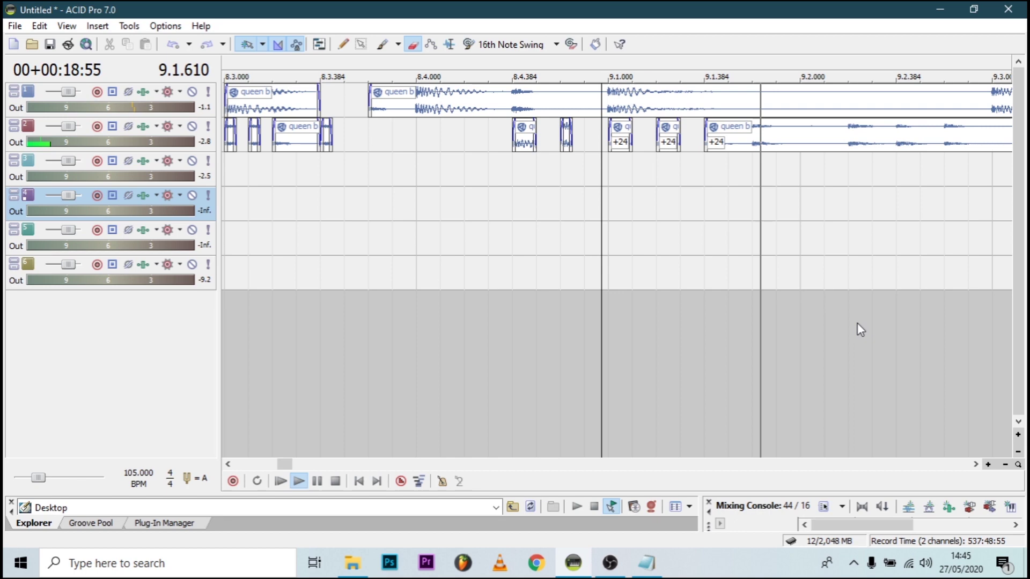
key(space)
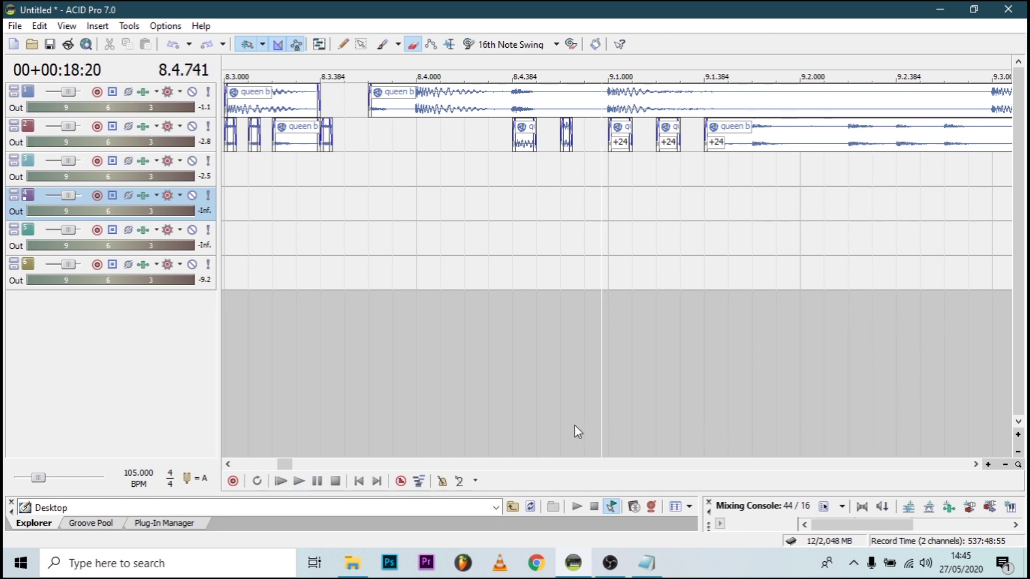
click(1006, 465)
key(space)
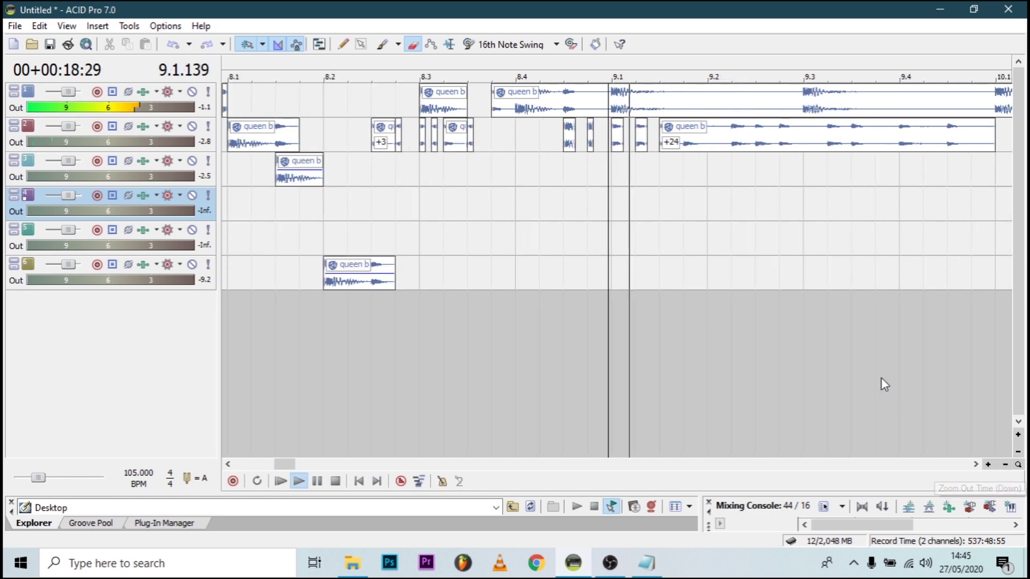
key(space)
key(space)
key(space)
Step: Split the +24 clip on track two at 9.3.000, delete the remainder and place a separate +24 clip at that point
key(d)
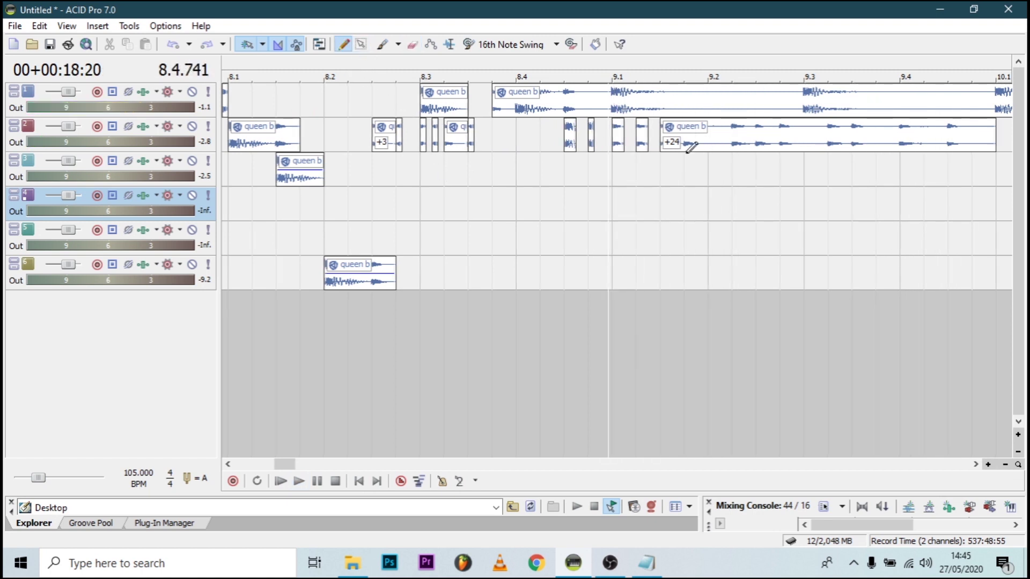
click(801, 148)
key(s)
key(Delete)
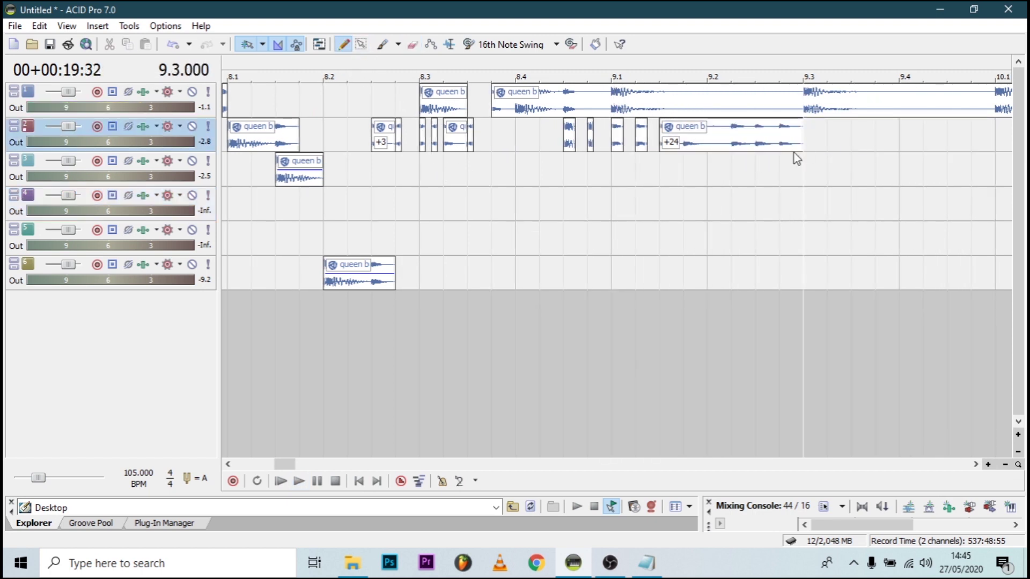
mouse_move(616, 143)
mouse_down()
mouse_move(967, 139)
mouse_move(941, 138)
mouse_up()
scroll(919, 136, up, 2)
Step: Erase short alternating gaps from the +24 clip after 9.3.000 on track two and play it back
click(412, 44)
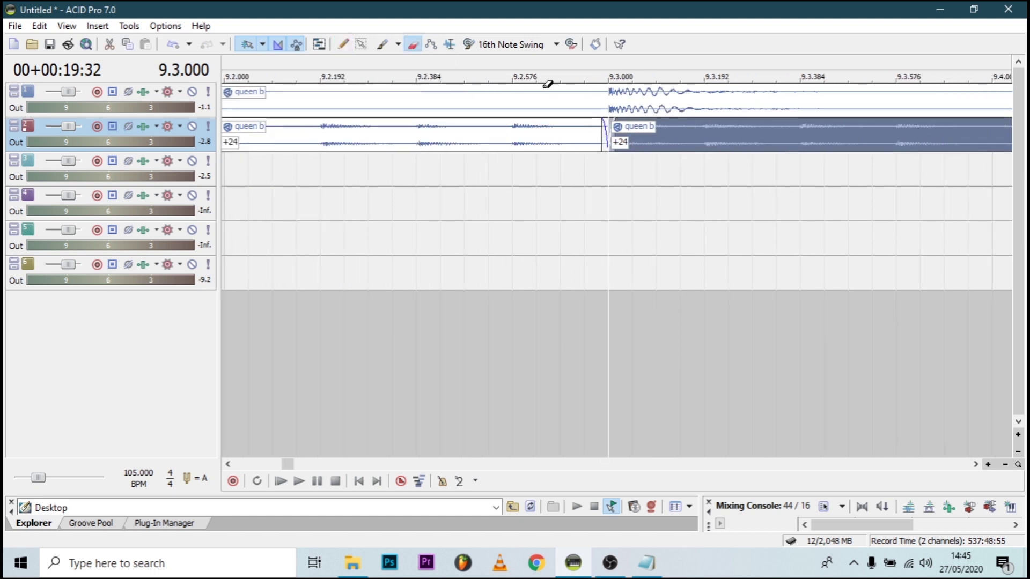
click(645, 137)
click(692, 136)
mouse_move(745, 135)
mouse_down()
mouse_move(906, 132)
mouse_move(982, 146)
mouse_up()
key(space)
key(space)
Step: Erase further gaps from the +24 pieces on track two up to the end of measure 9
scroll(920, 156, down, 1)
click(840, 135)
click(801, 303)
scroll(800, 304, up, 1)
click(636, 140)
drag(707, 139, 910, 129)
Step: Play back the chopped arrangement from 8.3.000 through measure 9
key(space)
scroll(575, 223, down, 3)
key(space)
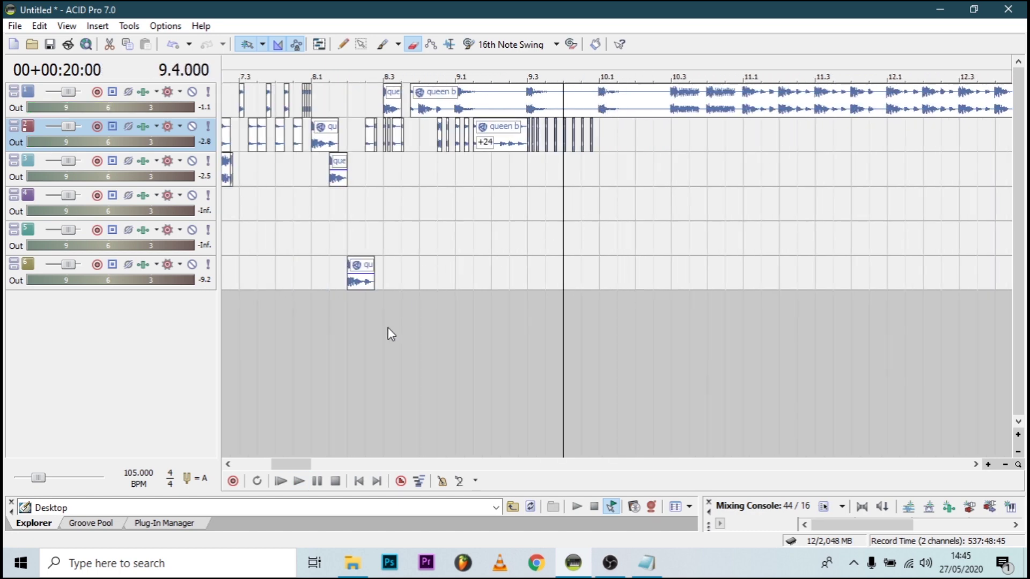
click(388, 329)
key(space)
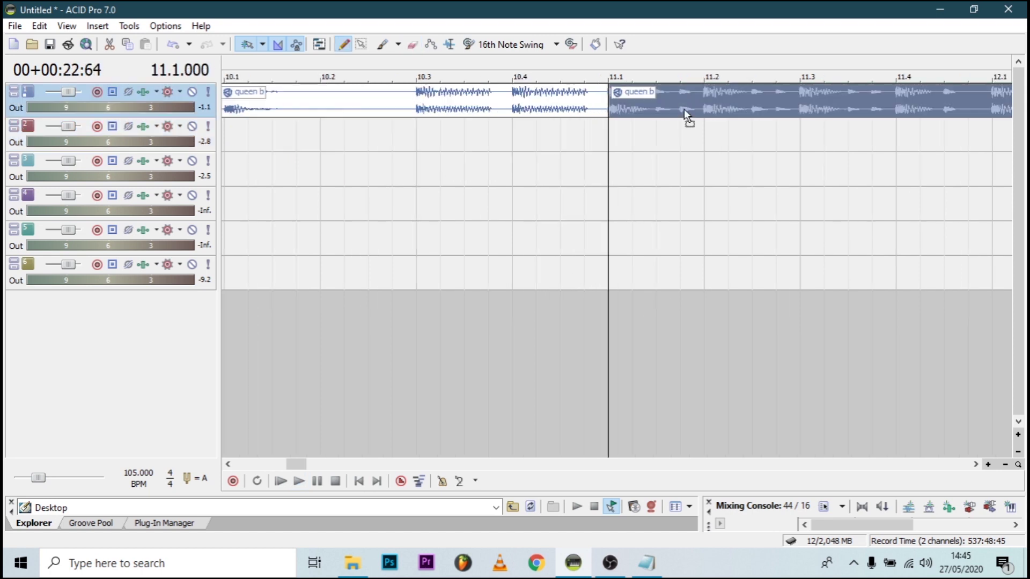
Step: Copy the queen b section starting at 11.1.000 from track one to track two and delete the original
drag(684, 109, 684, 138)
click(684, 109)
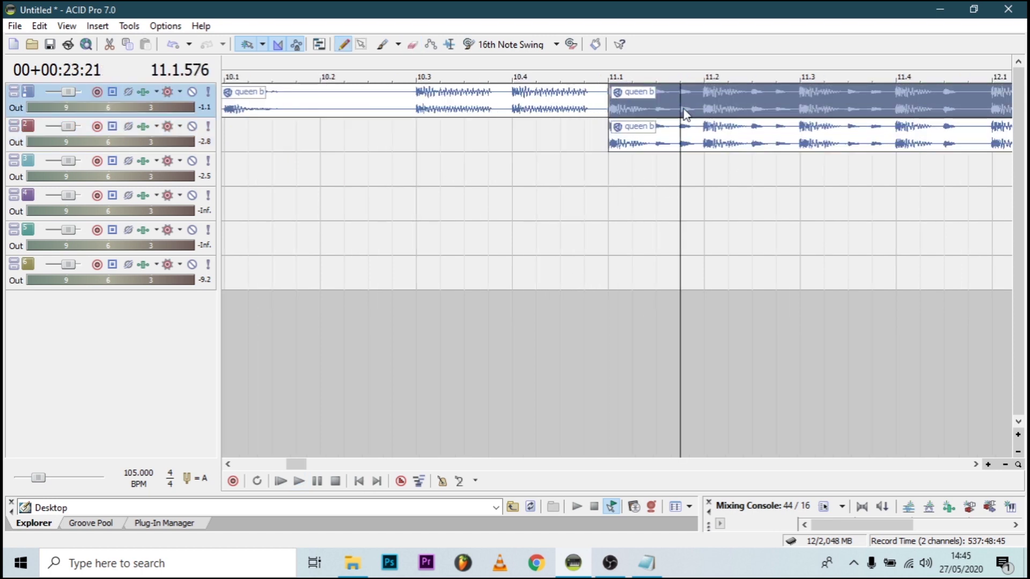
key(Delete)
Step: Copy the queen b clip to 10.4.000 on track two, split it at 10.4.144 and delete the remainder
click(437, 135)
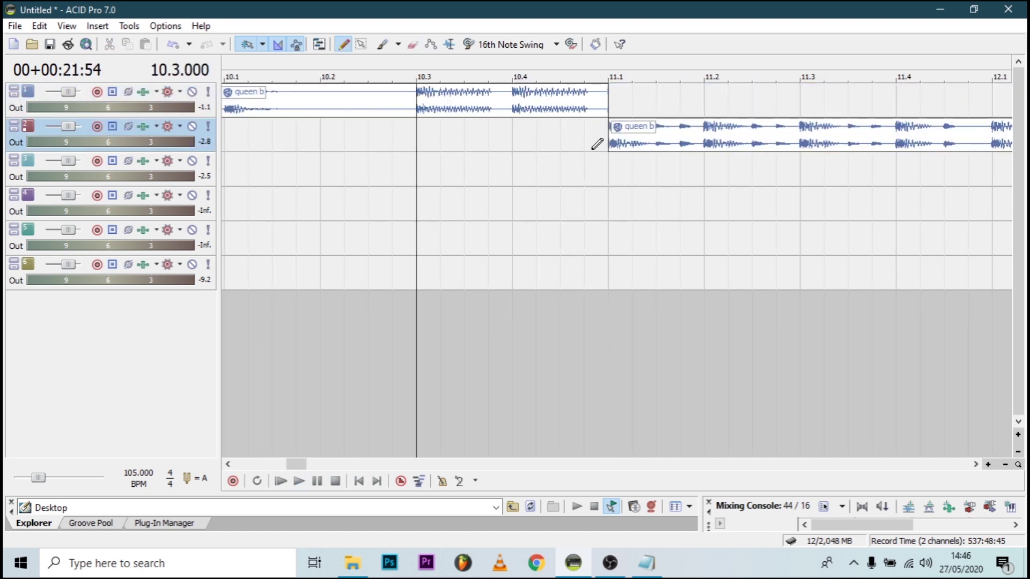
scroll(678, 138, up, 2)
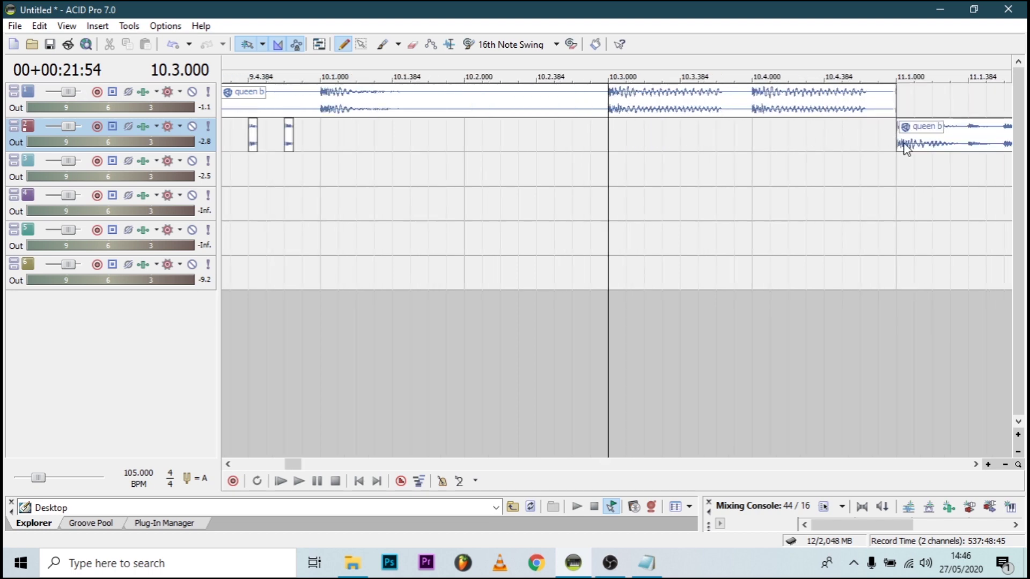
click(906, 149)
drag(785, 144, 764, 142)
click(759, 155)
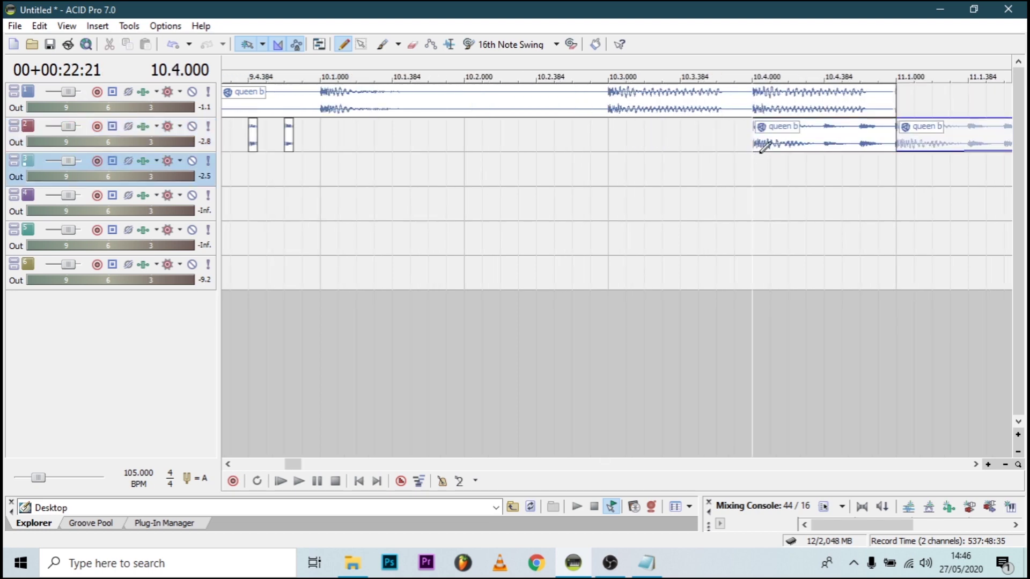
scroll(760, 153, up, 3)
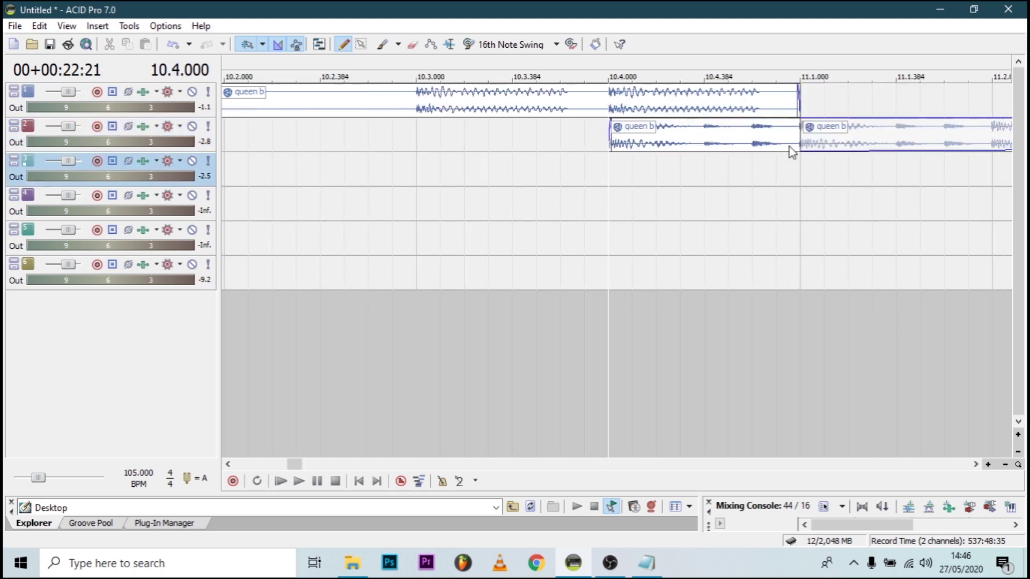
click(680, 152)
key(Delete)
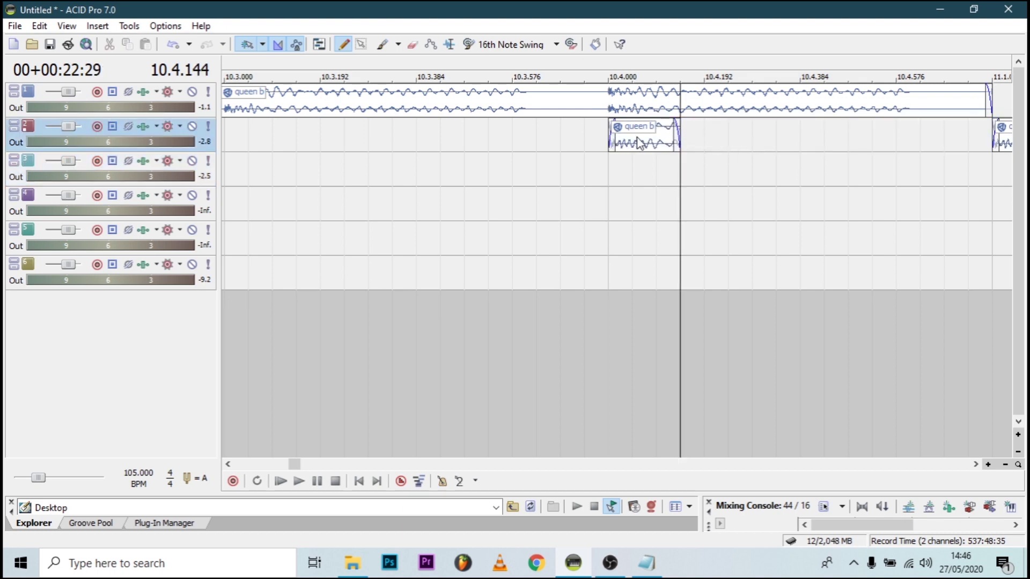
Step: Copy the 10.4.000 slice to 10.4.384 on track two and add shorter copies at 10.4.192, 10.4.288 and 10.4.576
scroll(620, 147, down, 2)
drag(609, 138, 645, 140)
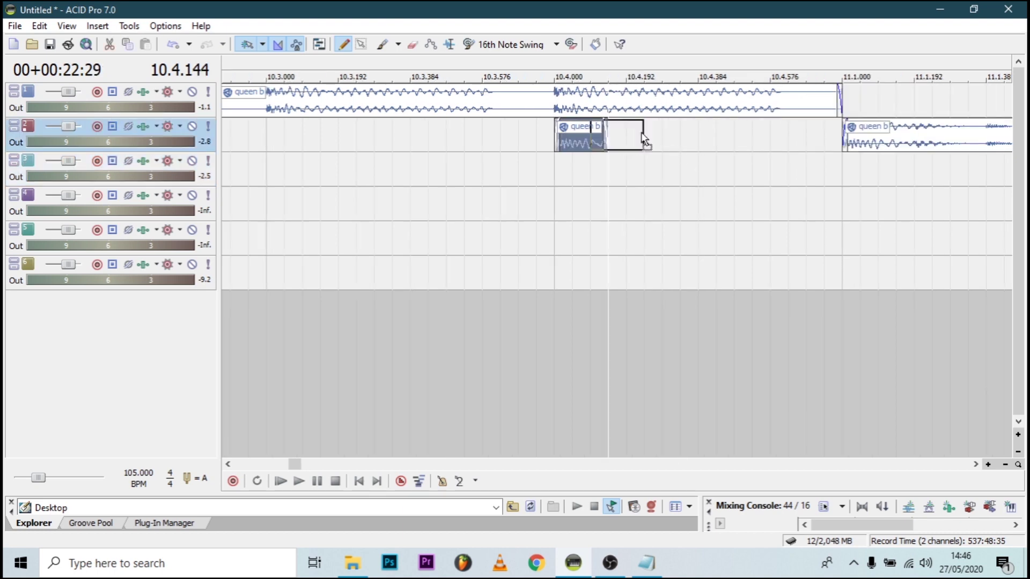
click(711, 142)
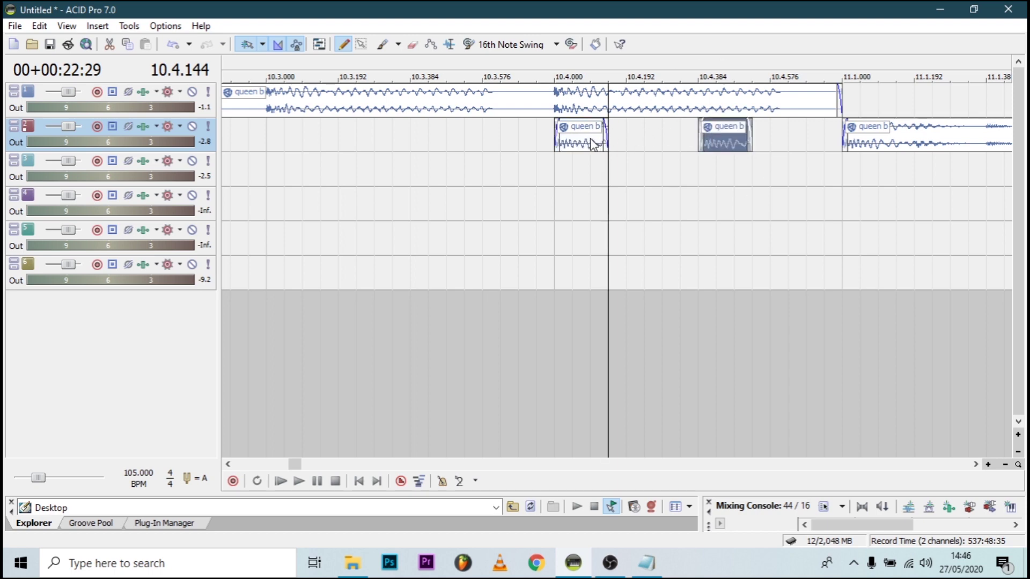
drag(585, 138, 644, 140)
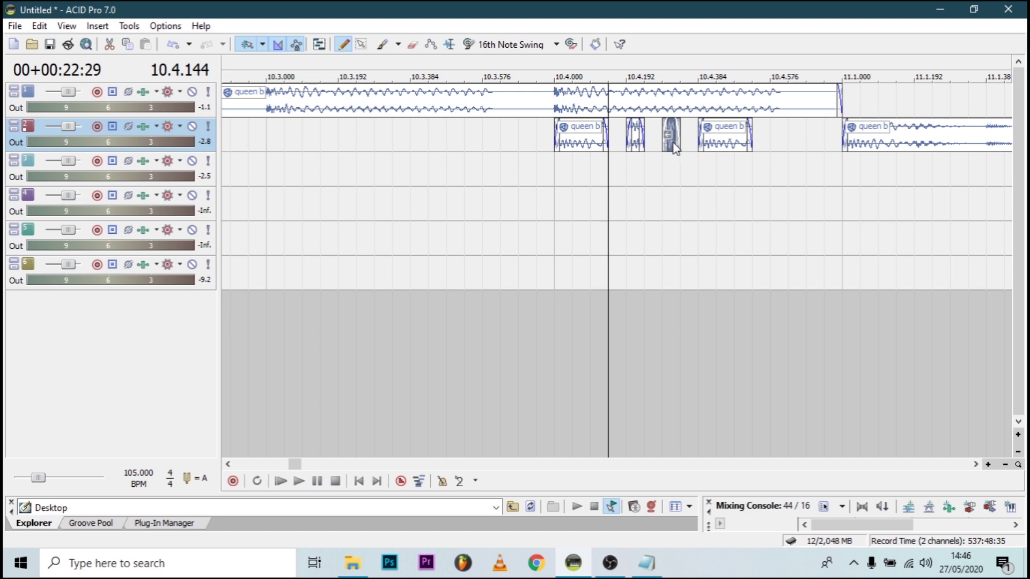
drag(671, 145, 784, 151)
Step: Copy the slice group from 8.3.000 on track two to 10.4.192 on track three and delete track two's slice at 10.4.384
scroll(669, 153, down, 3)
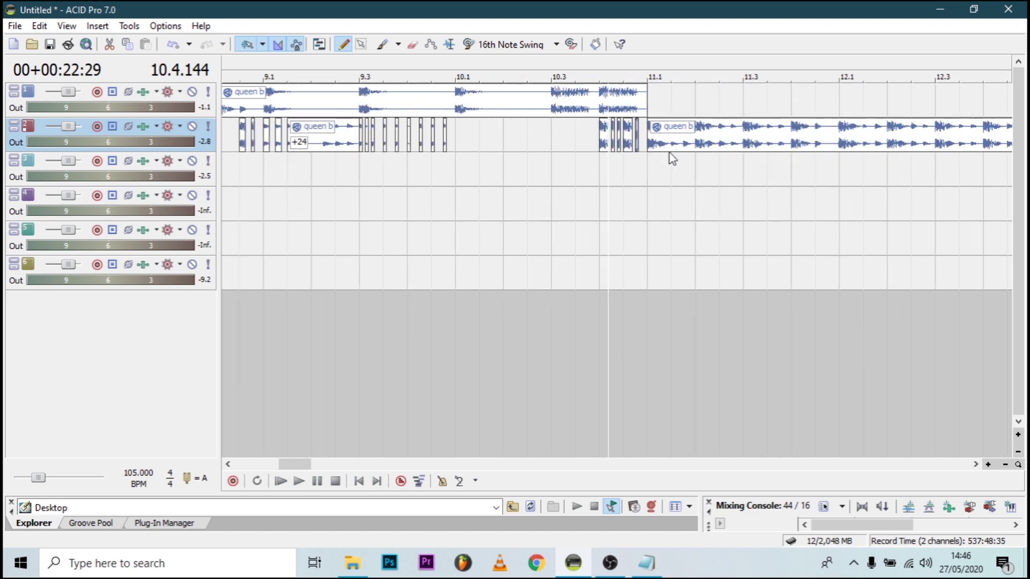
scroll(261, 187, down, 1)
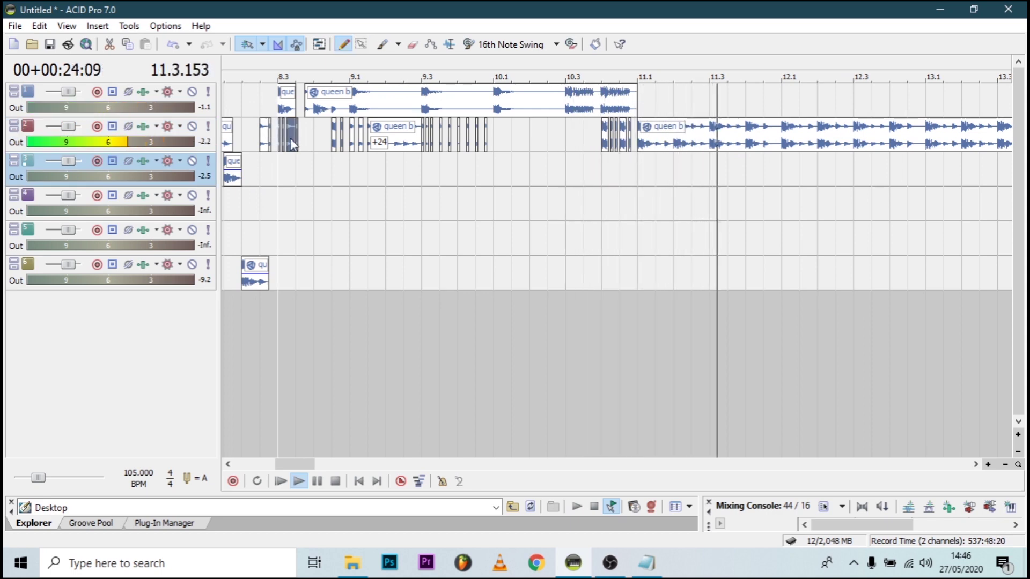
drag(290, 144, 617, 178)
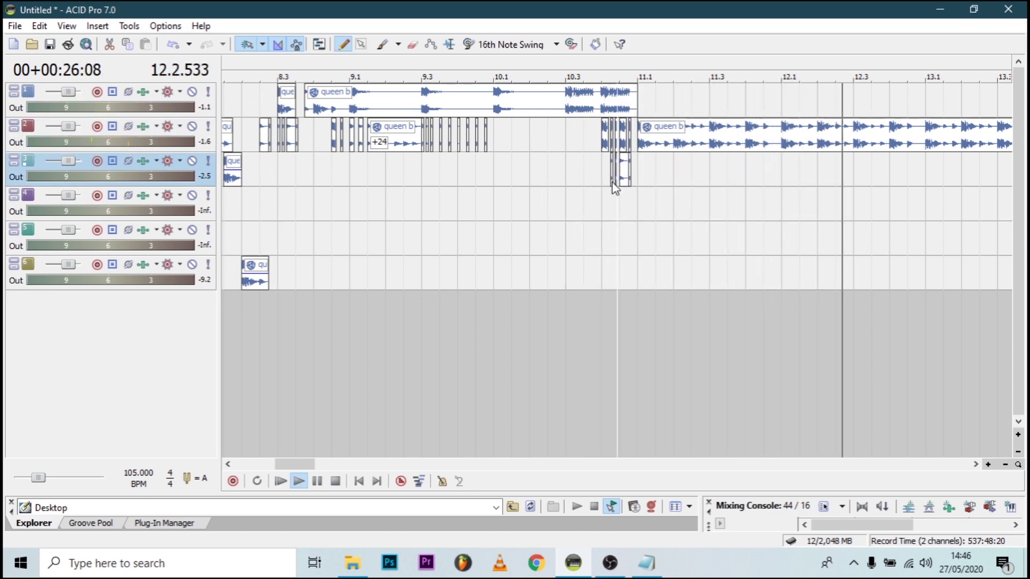
click(603, 188)
scroll(644, 172, up, 4)
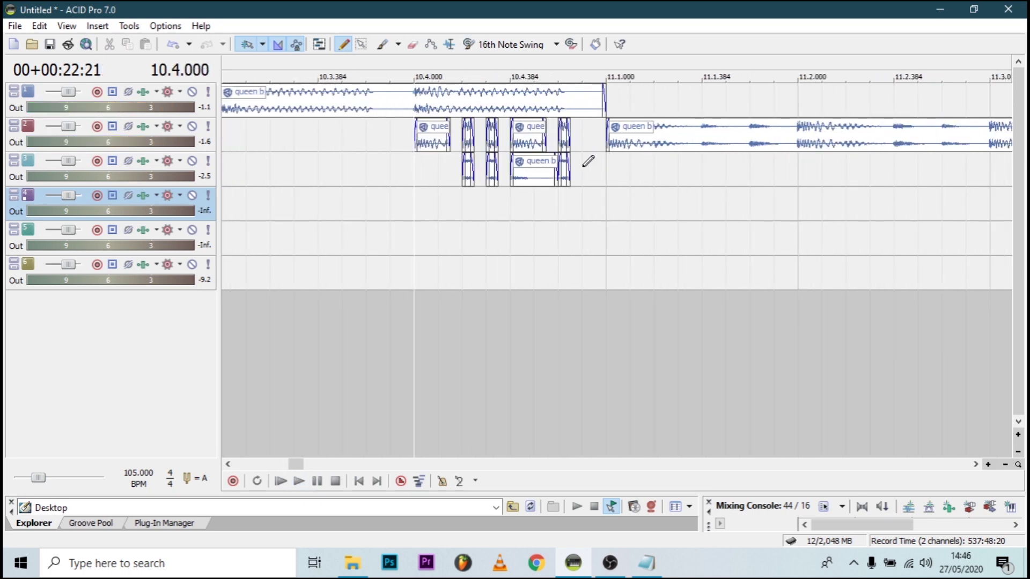
click(534, 133)
key(Delete)
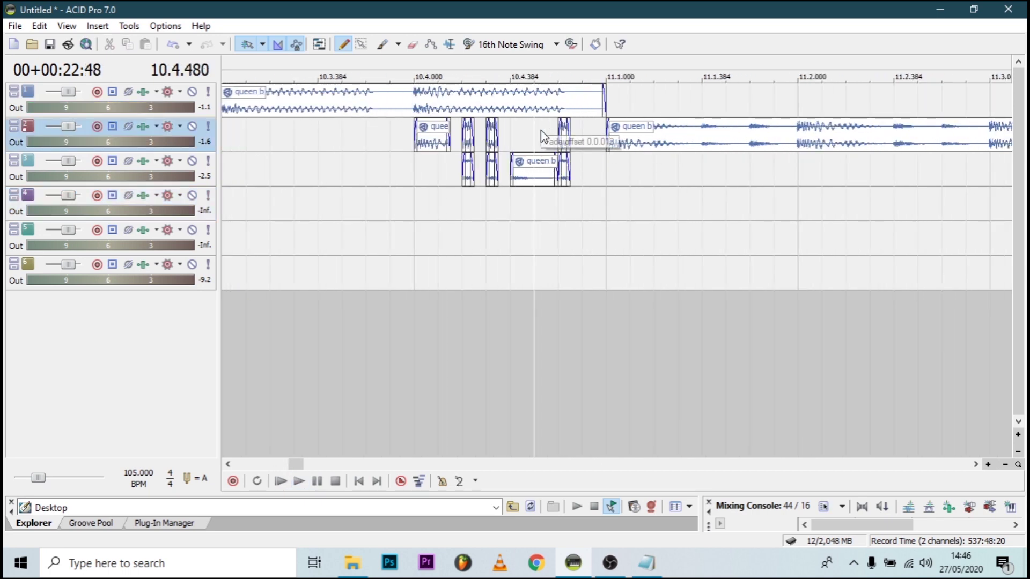
Step: Play back from 10.4.000 and shorten the queen b clip on track one to end at 10.4.384
click(411, 197)
key(space)
key(space)
key(space)
drag(603, 95, 510, 95)
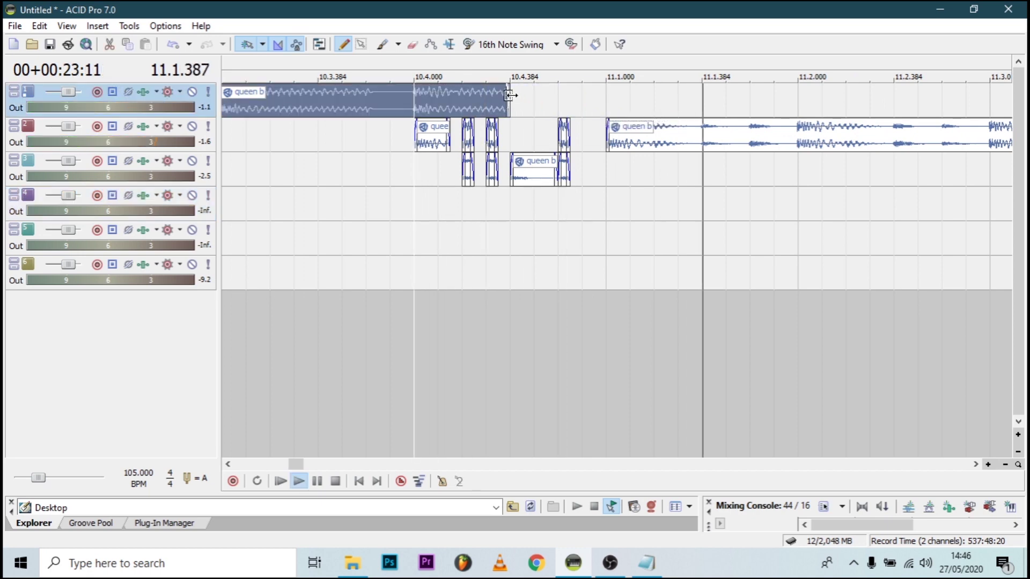
Step: Copy the long queen b clip from track two to 11.1.576 on track three and play back from 11.1.000
key(space)
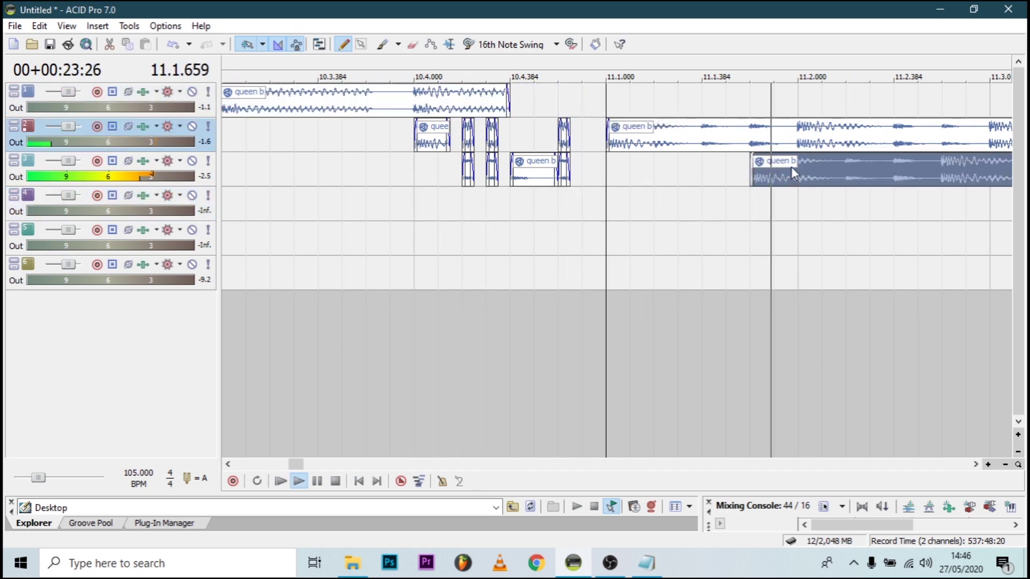
key(space)
key(space)
scroll(853, 181, down, 3)
key(space)
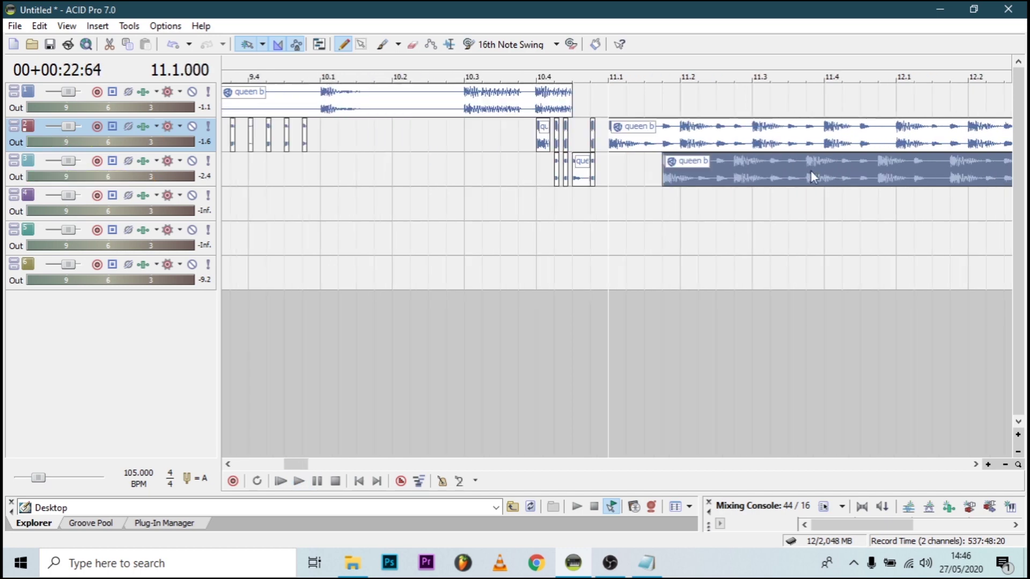
click(837, 220)
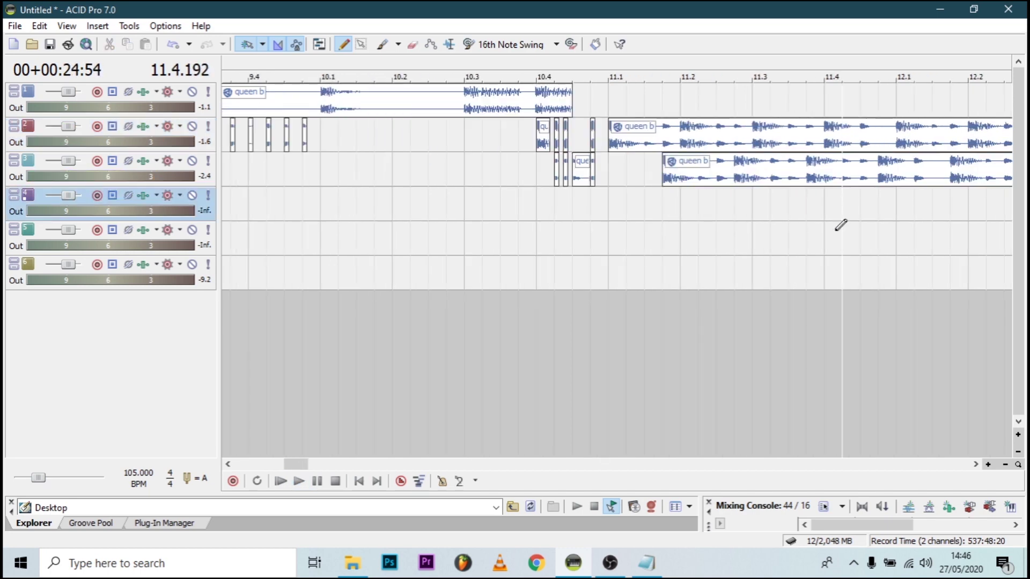
click(828, 227)
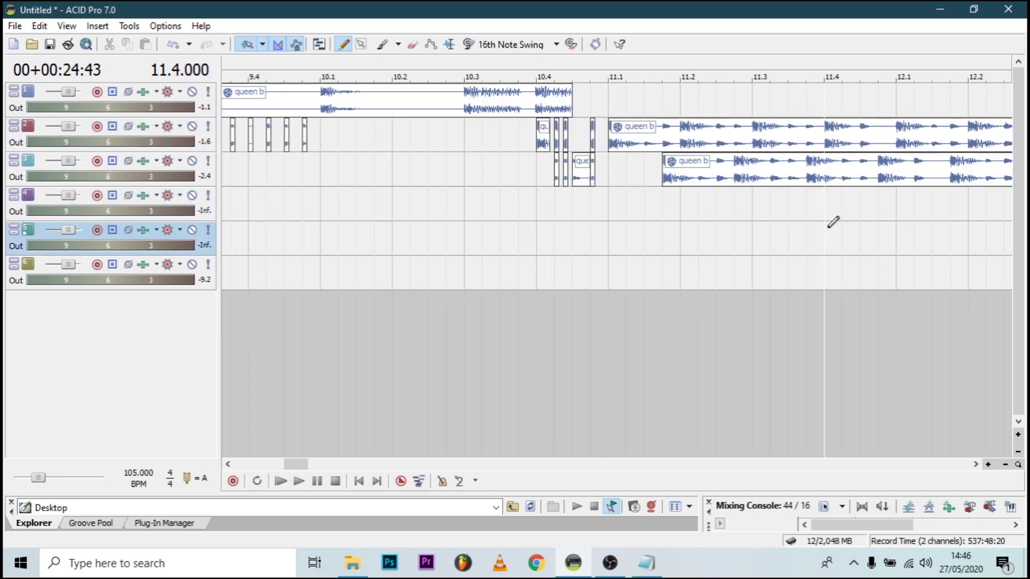
Step: Delete track three's clip after 11.4.000 and split the clips on tracks two and three at 11.2.384 and 11.3.192
click(861, 182)
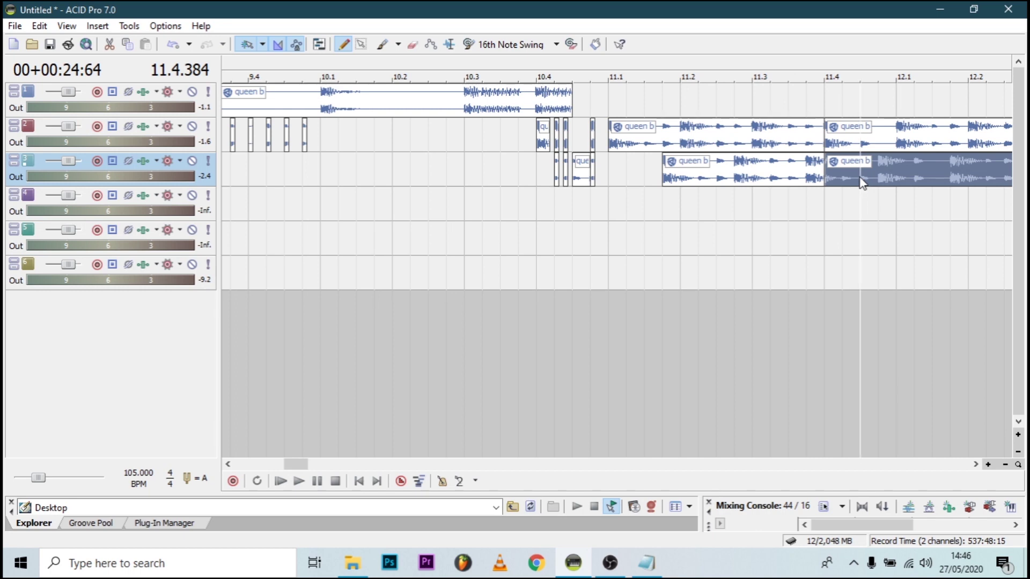
key(Delete)
click(678, 209)
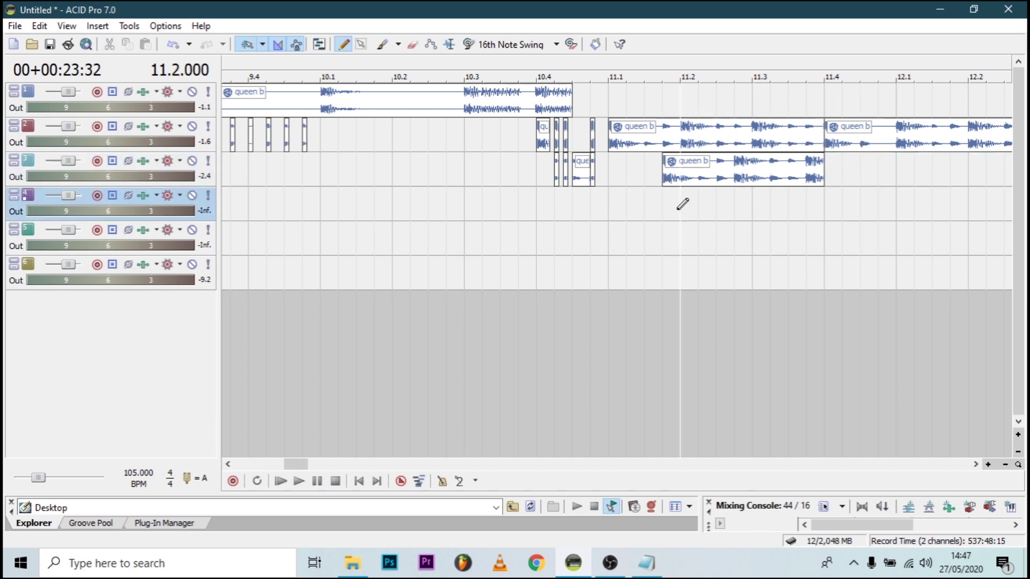
click(717, 194)
key(s)
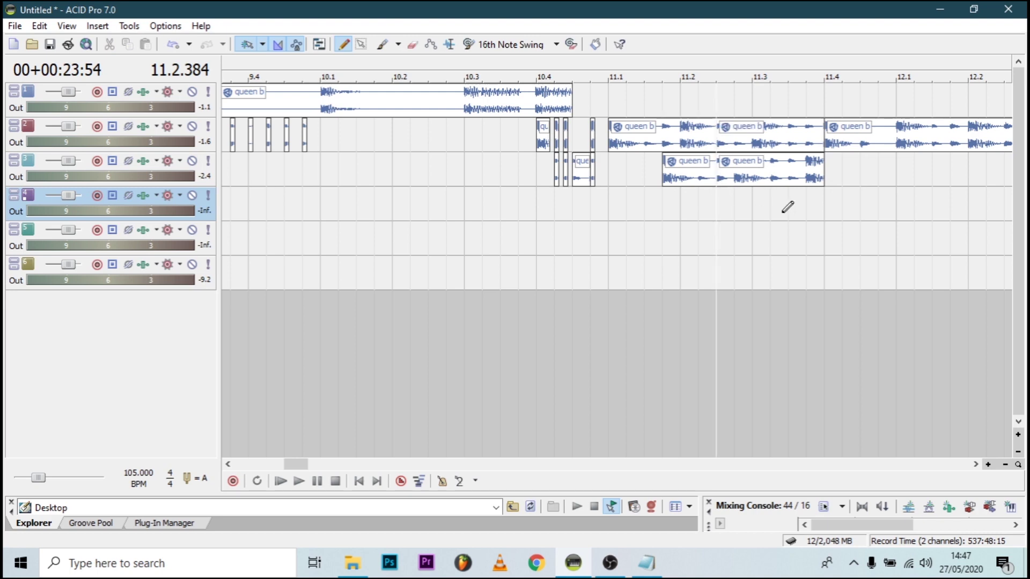
click(771, 209)
key(s)
Step: Split track two's clip at 11.1.576, delete pieces so slices alternate between tracks two and three, and play back from 11.1.000
click(662, 130)
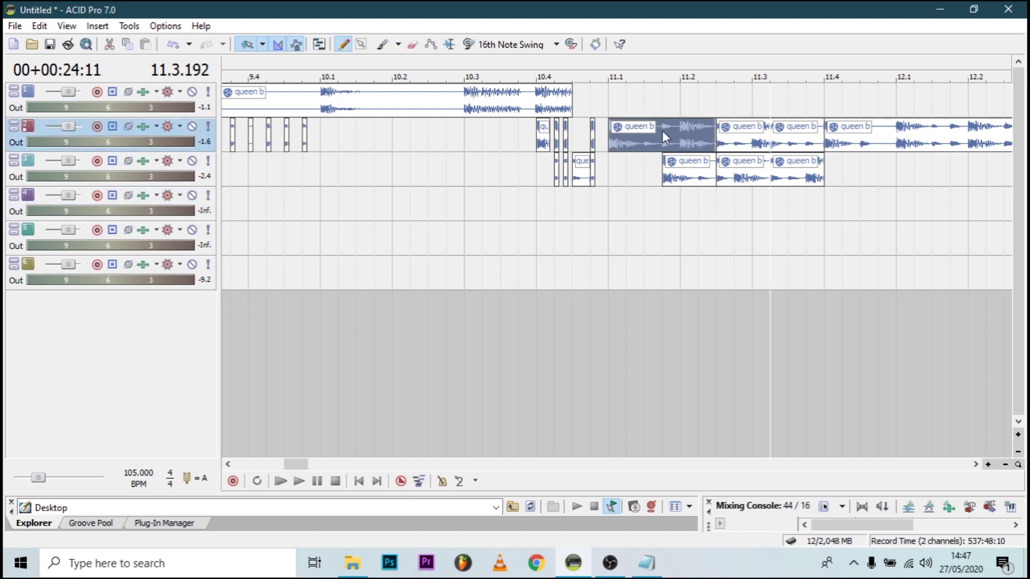
ctrl+click(743, 168)
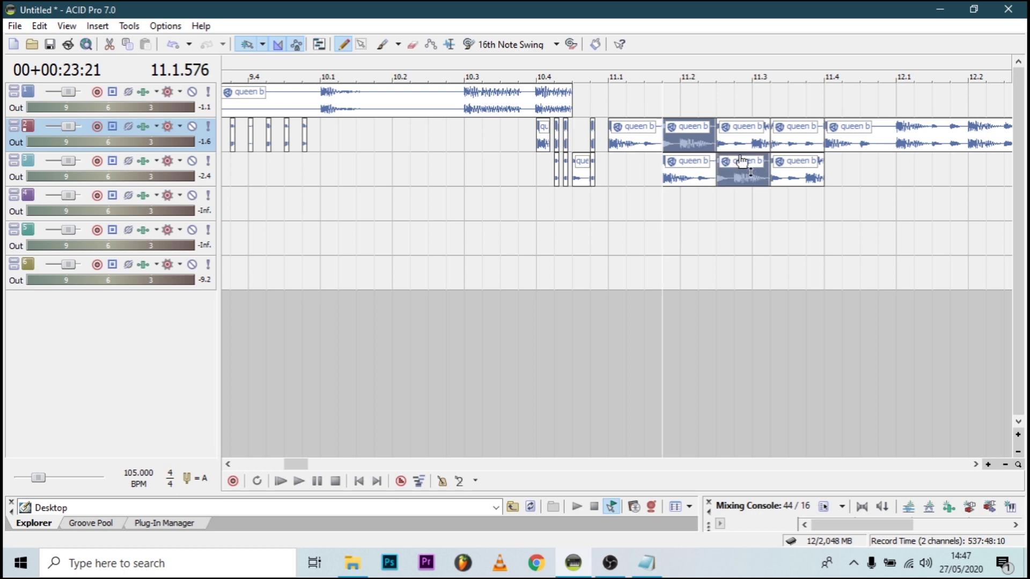
ctrl+click(796, 141)
key(Delete)
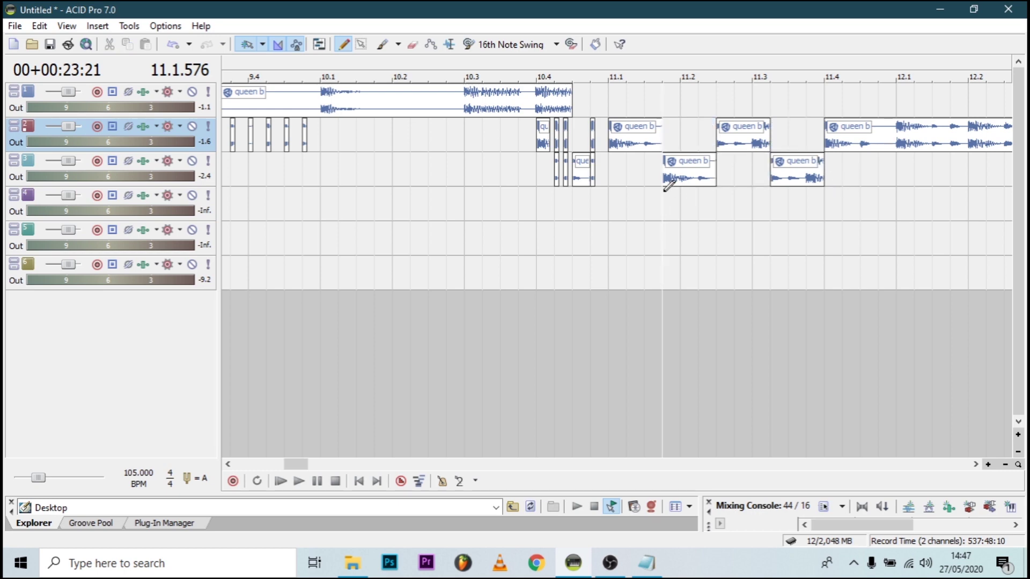
click(611, 170)
key(space)
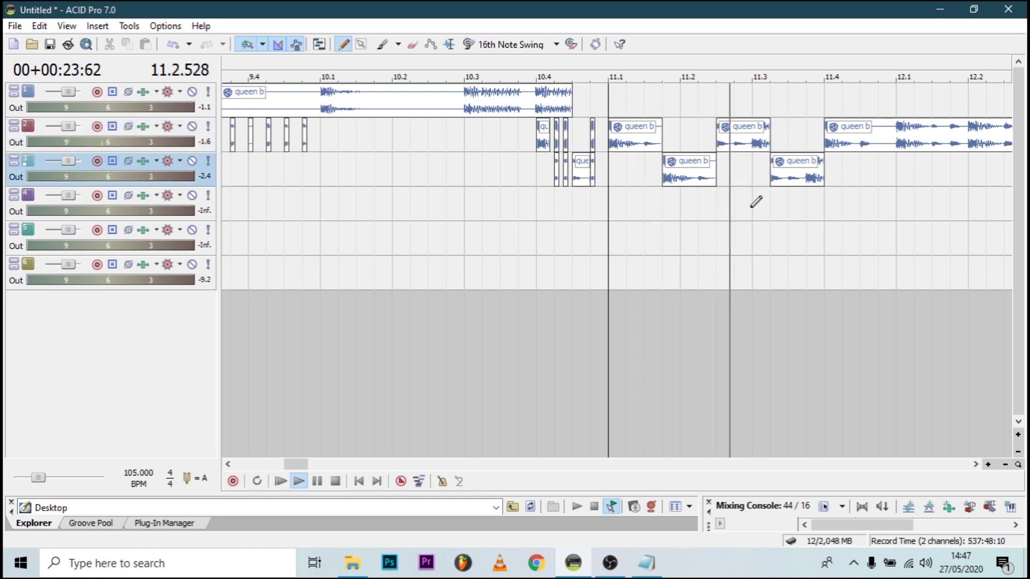
key(space)
key(space)
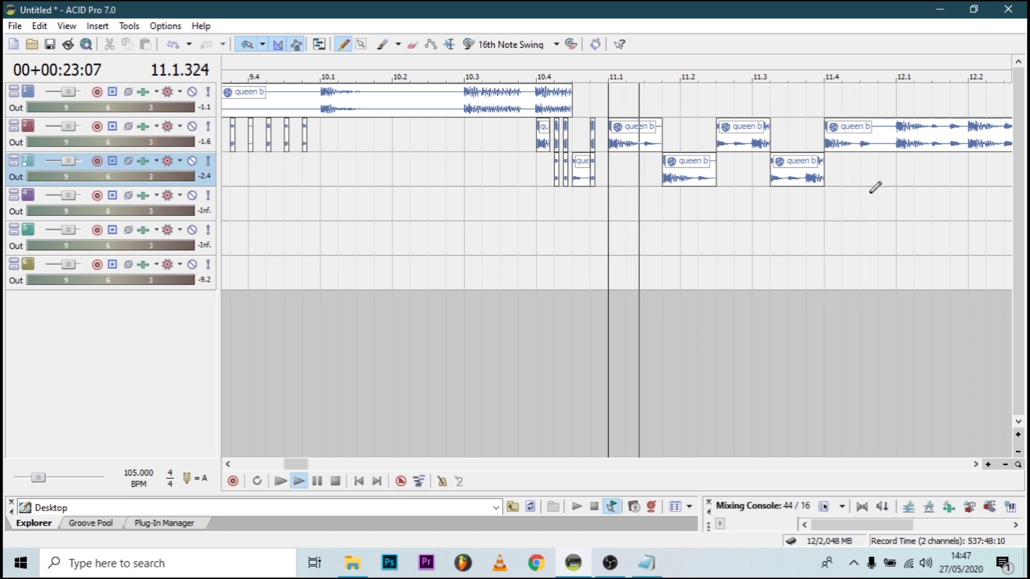
Step: Copy track three's slice group from 10.4.192 to 12.1.000 on the same track and play it back
click(591, 170)
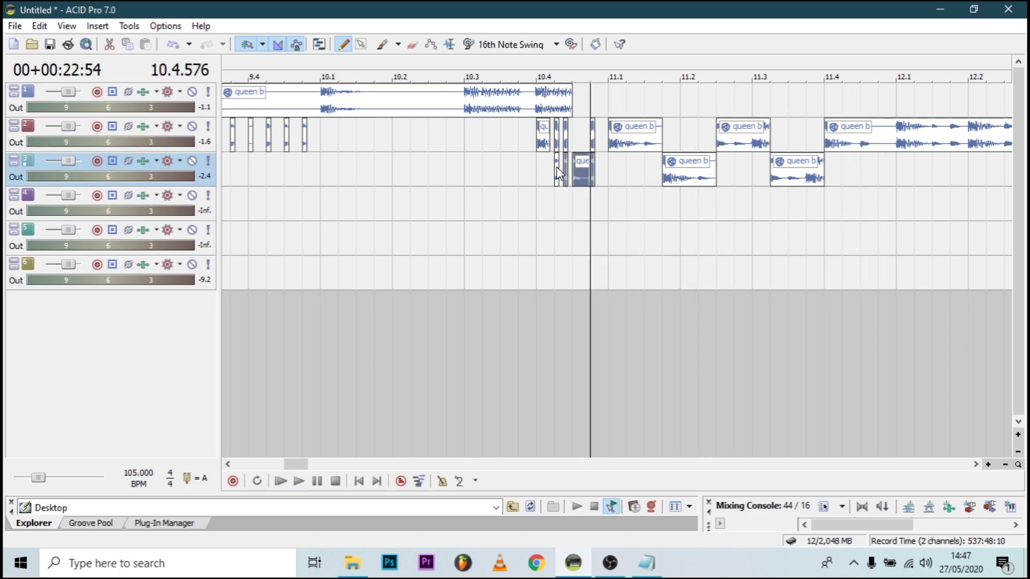
drag(577, 173, 910, 185)
click(906, 188)
key(space)
key(space)
key(space)
Step: Copy a short slice to 11.4.576 on track three and repeat it in quick succession up to 12.1.000
click(835, 222)
scroll(885, 172, up, 3)
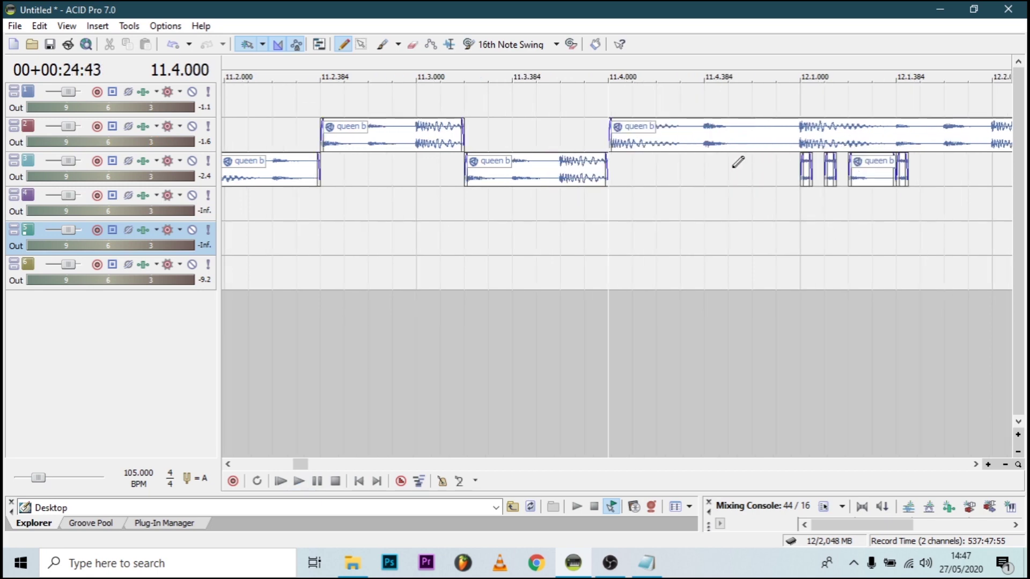
scroll(852, 179, up, 2)
ctrl+drag(904, 180, 831, 184)
scroll(836, 184, up, 2)
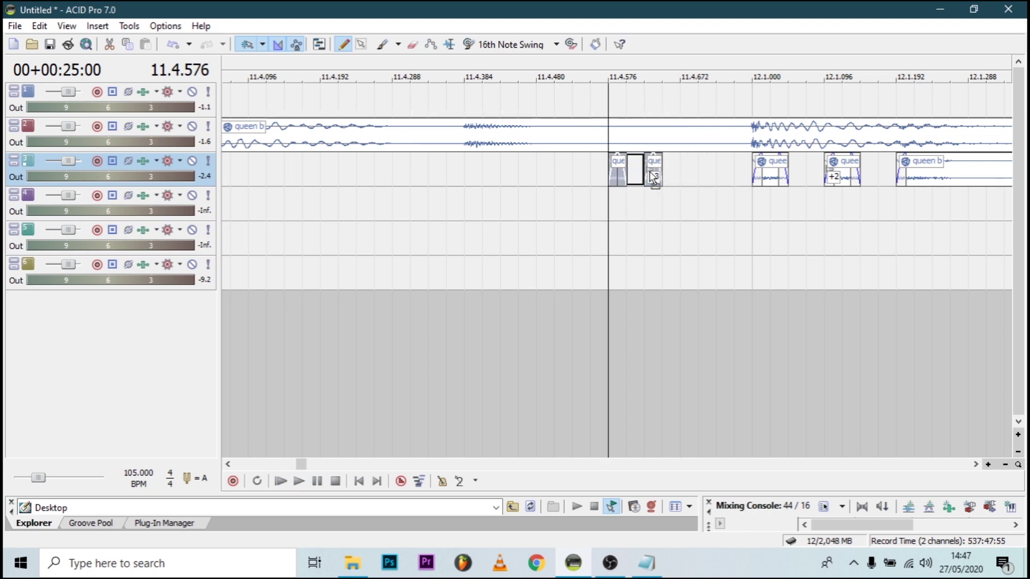
ctrl+drag(649, 173, 681, 172)
Step: Play back the new stutter and the preceding passage from 11.1.000 and from 10.4.000
key(space)
scroll(681, 172, down, 4)
key(space)
key(space)
key(space)
click(391, 241)
key(space)
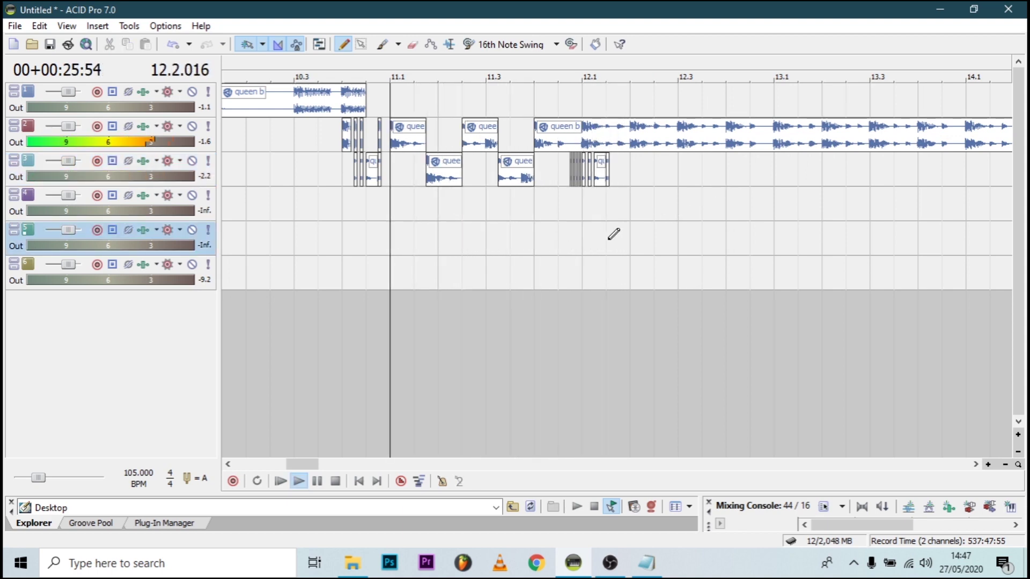
key(space)
key(space)
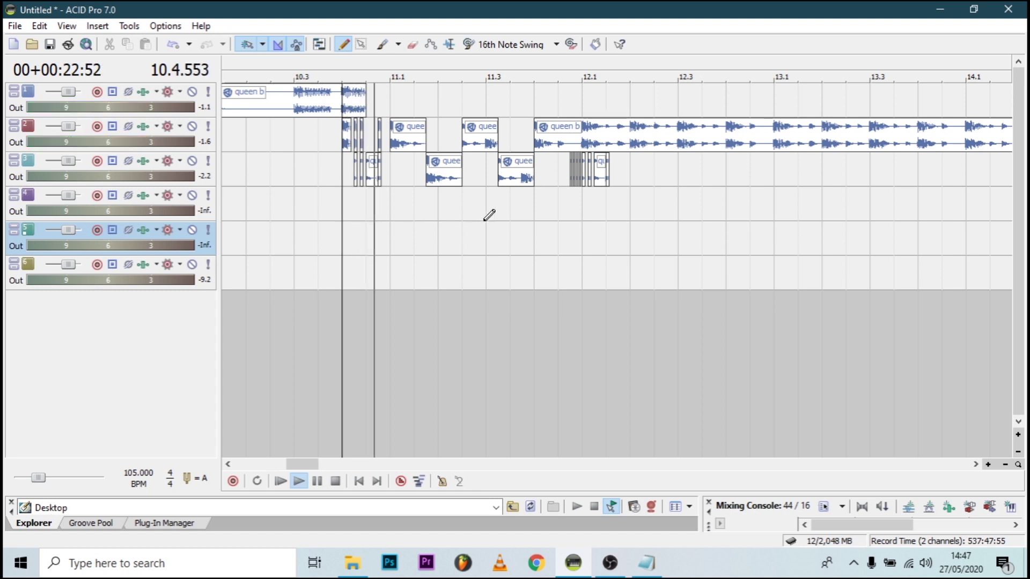
key(space)
key(space)
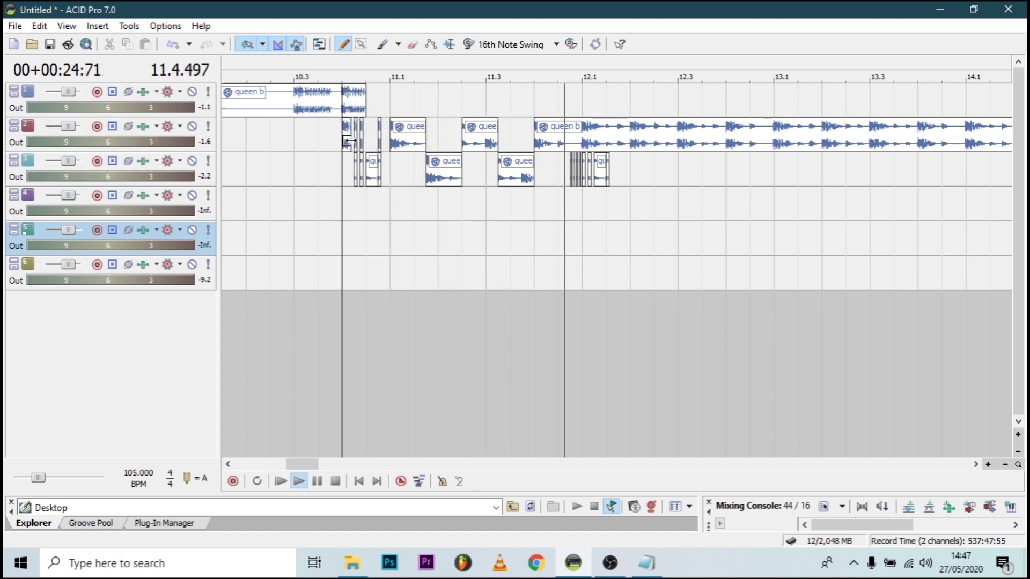
Step: Copy a short and a longer slice from 10.4 on track two to track three, placing them at 12.2.384 and 12.2.576
click(349, 141)
click(657, 170)
drag(380, 134, 680, 170)
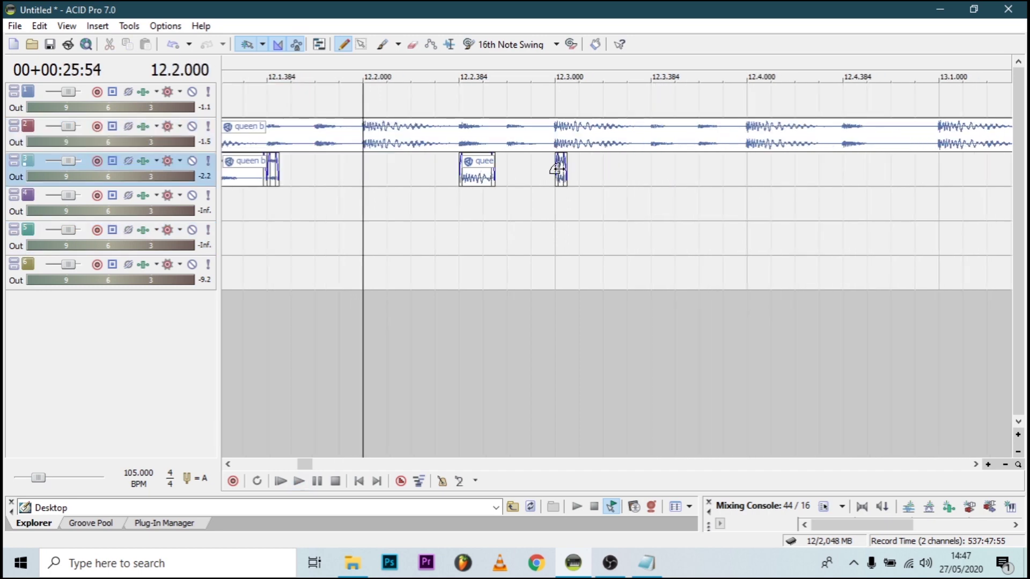
click(559, 169)
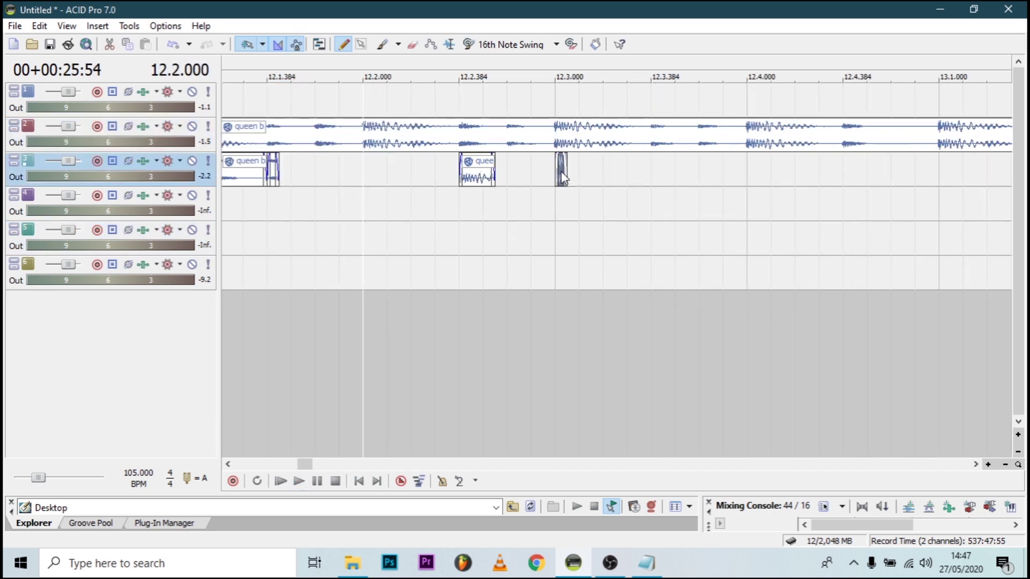
key(space)
key(space)
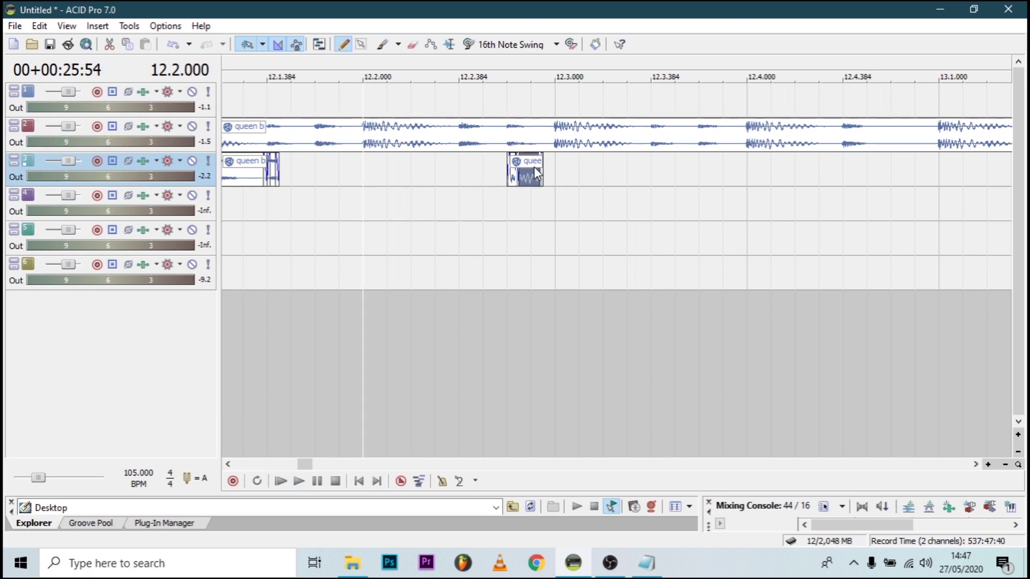
drag(534, 166, 578, 166)
key(space)
key(space)
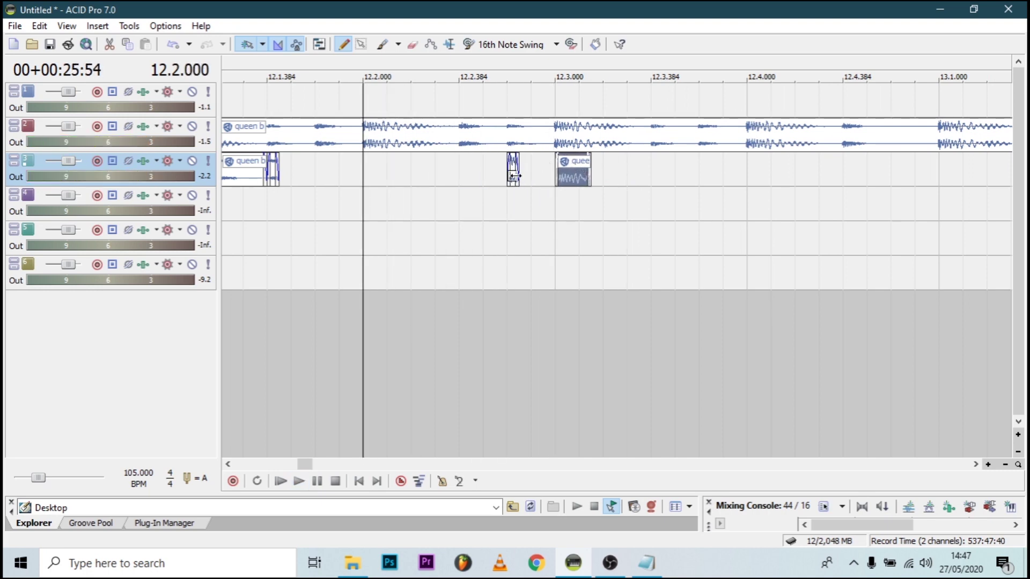
click(516, 178)
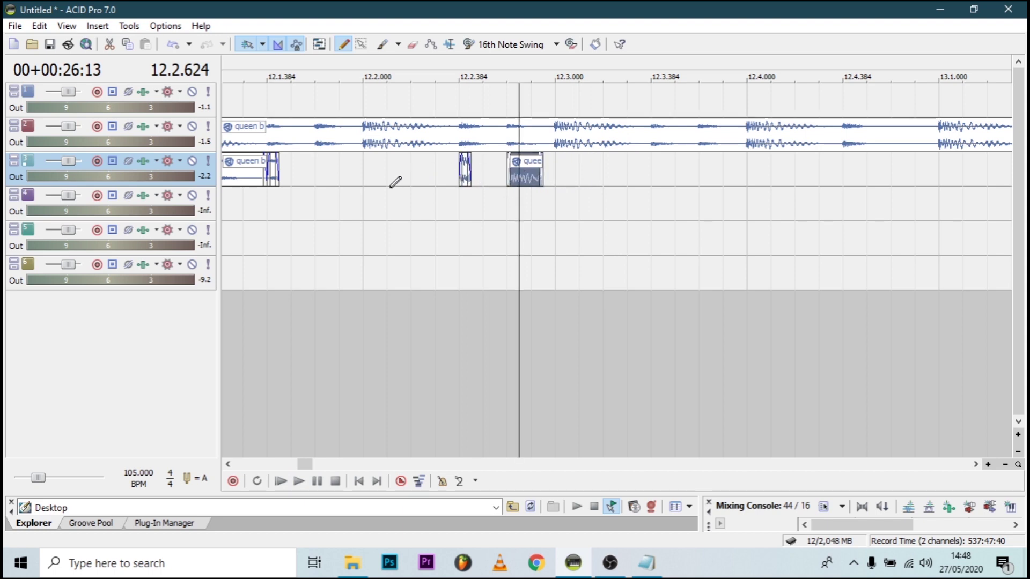
Step: Play back the two added slices from 12.2.000
click(364, 189)
key(space)
key(space)
key(space)
key(space)
Step: Try erasing track two's clip between 12.3.000 and 13.1.096, then undo the erase after playing the passage back
drag(559, 137, 955, 144)
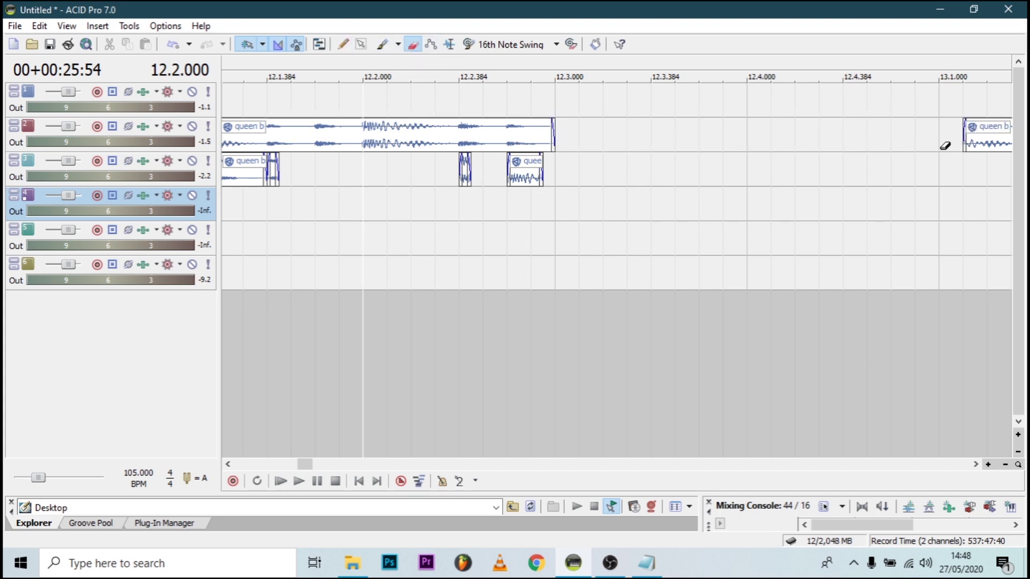
scroll(644, 139, down, 4)
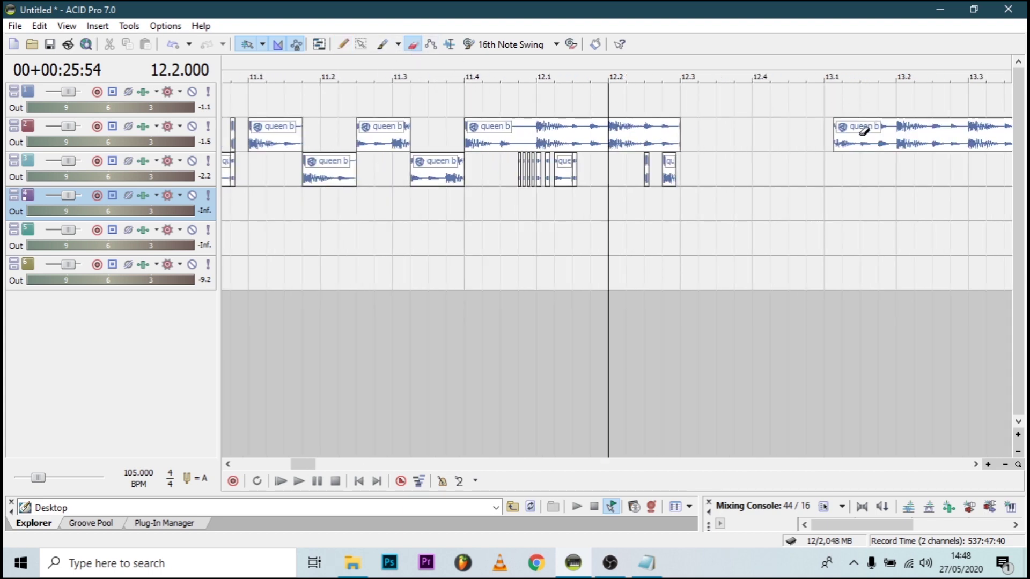
click(455, 325)
key(space)
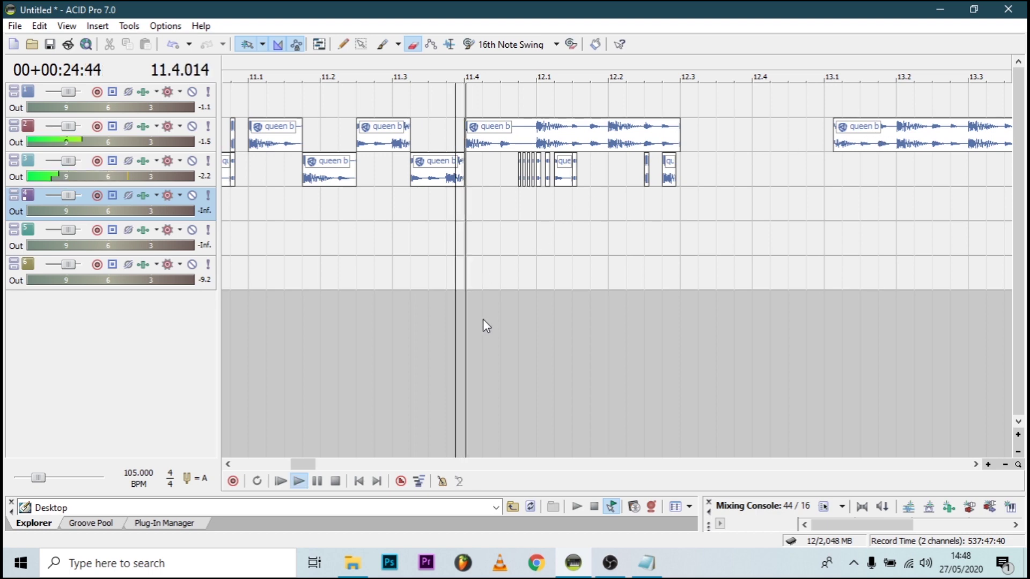
key(space)
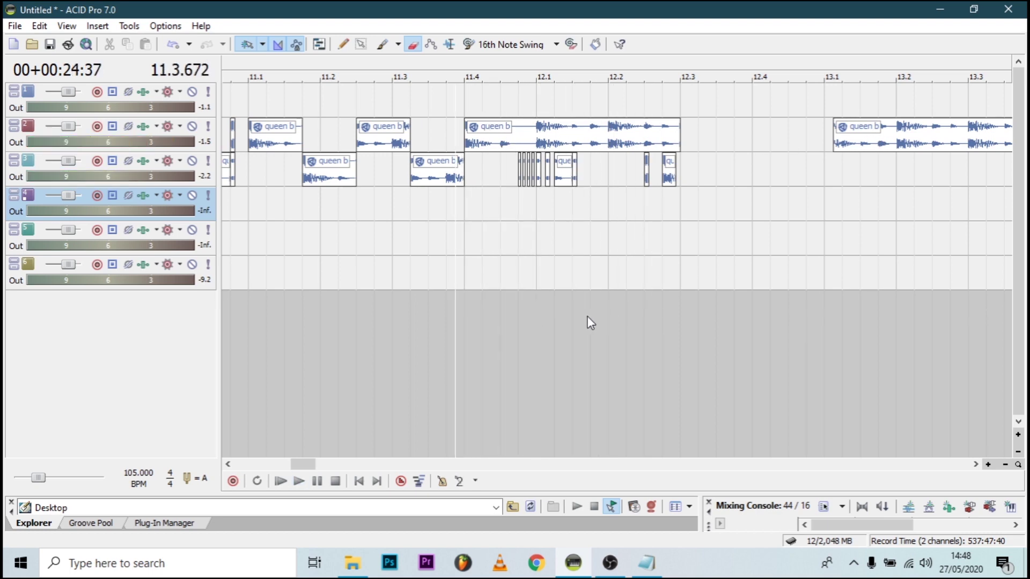
key(space)
click(540, 327)
click(537, 326)
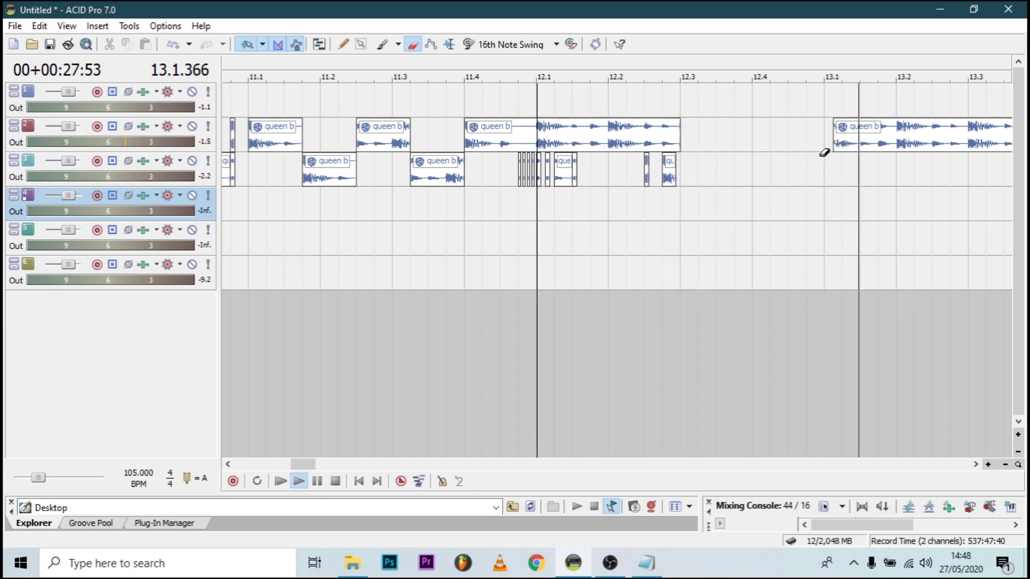
key(ctrl+z)
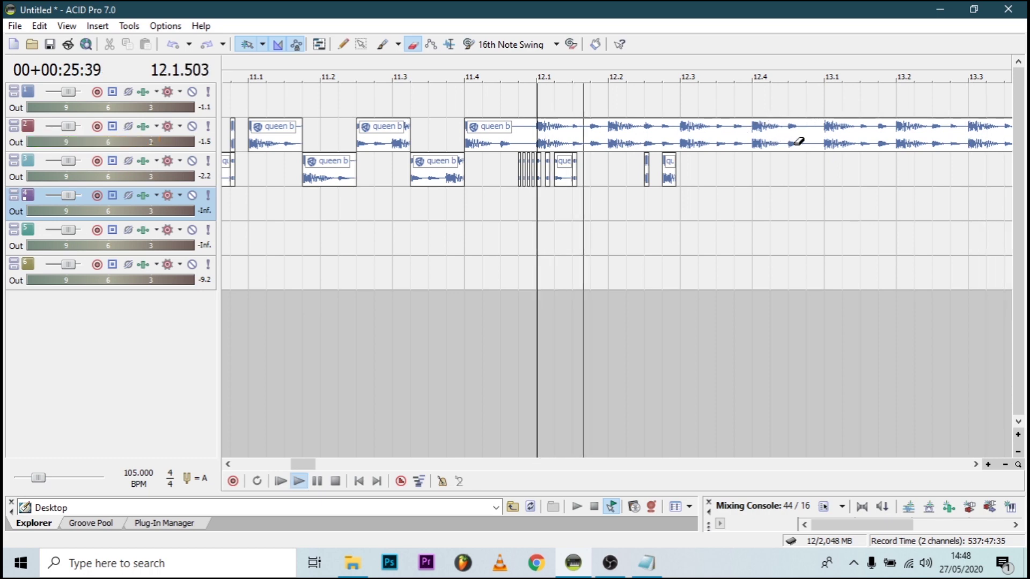
Step: Erase track two's clip between 12.3.000 and 13.1.000 and return to the Draw tool
mouse_move(821, 135)
mouse_down()
mouse_move(744, 130)
mouse_move(679, 141)
mouse_up()
click(343, 44)
Step: Copy track three's slices at 12.2.384 and 12.2.576 to 12.3.192 and 12.3.384 and play back the result
scroll(715, 147, up, 2)
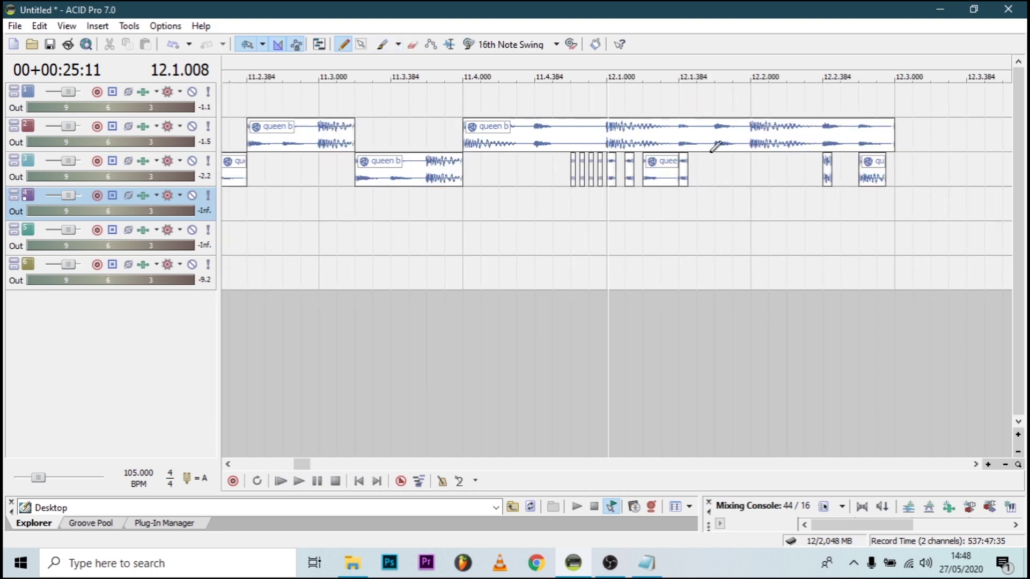
click(975, 464)
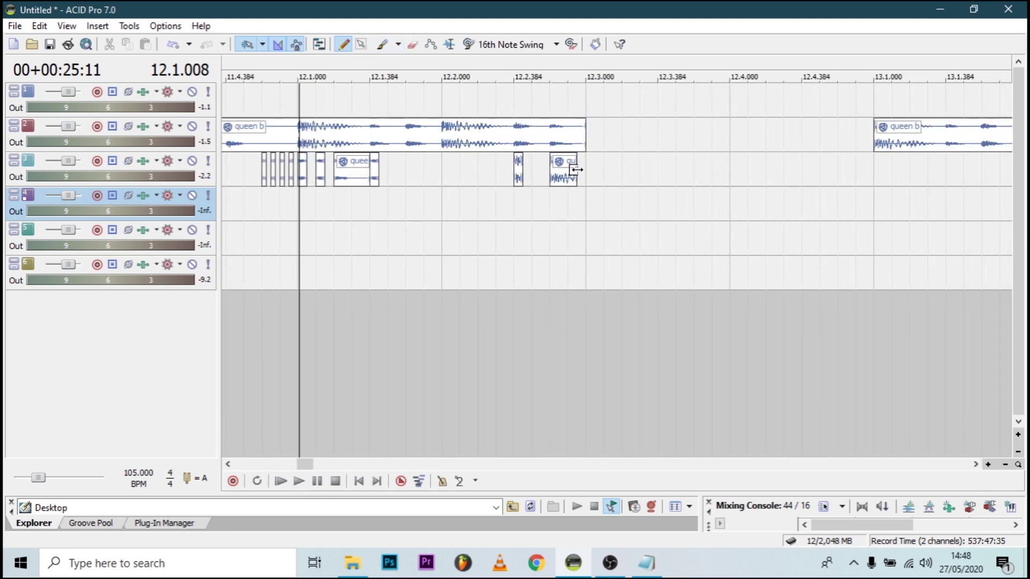
click(563, 175)
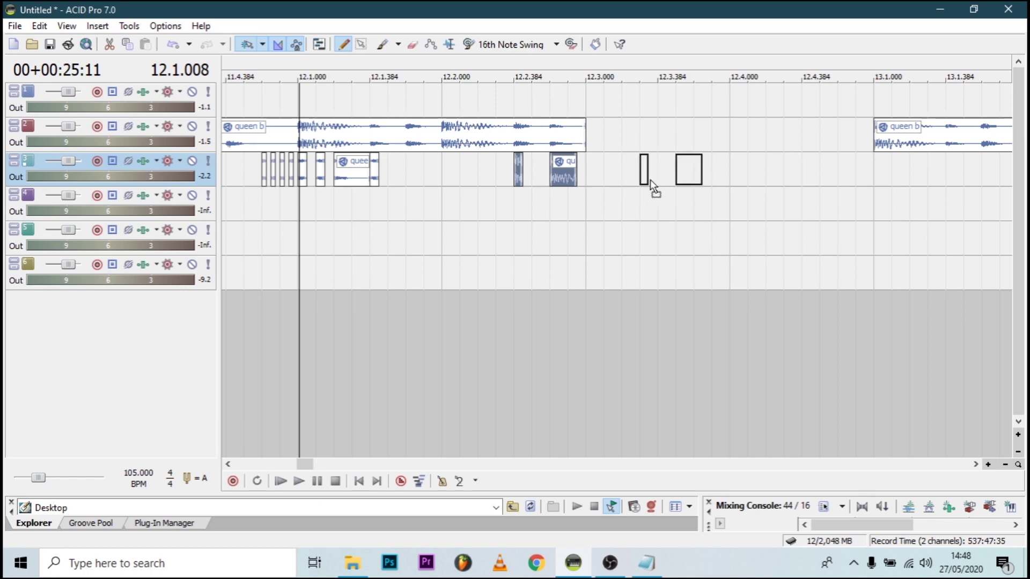
drag(646, 185, 665, 185)
key(space)
key(space)
drag(665, 180, 628, 179)
key(space)
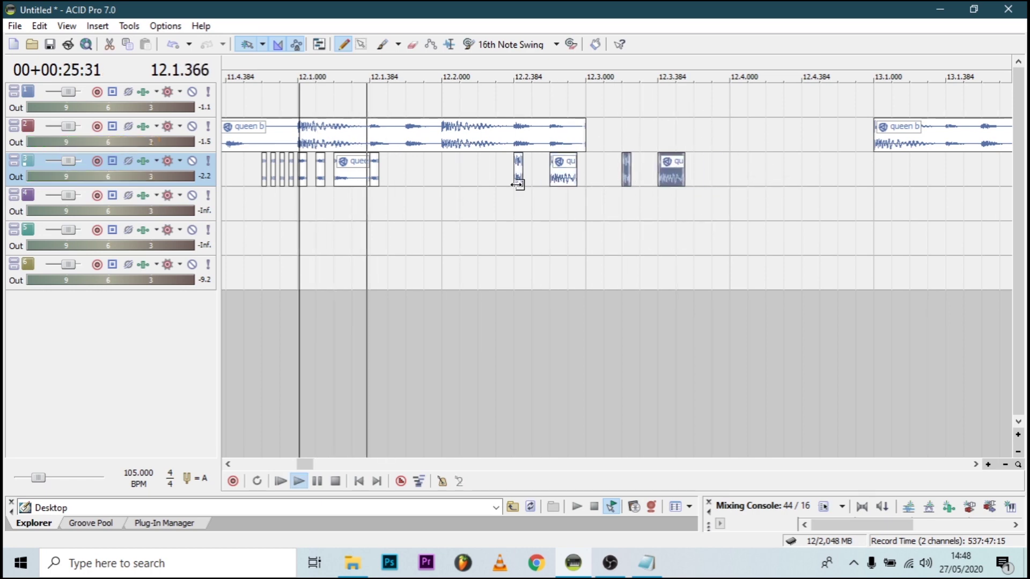
scroll(508, 193, down, 3)
key(space)
Step: Fill 12.3.576 to 12.4.576 on tracks two and three with copied slices and lower the 12.4.000 slice's volume
scroll(450, 235, down, 3)
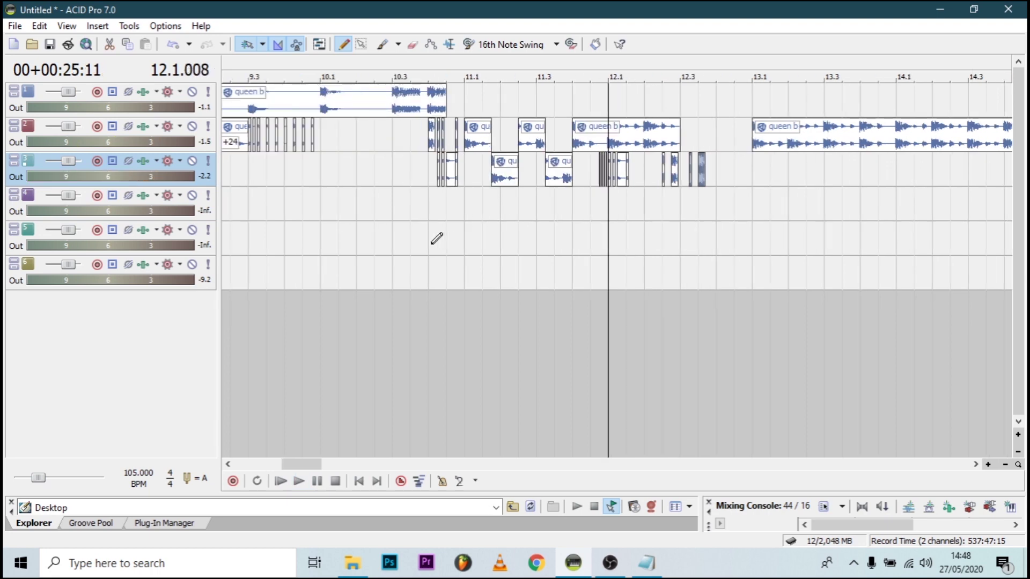
click(432, 243)
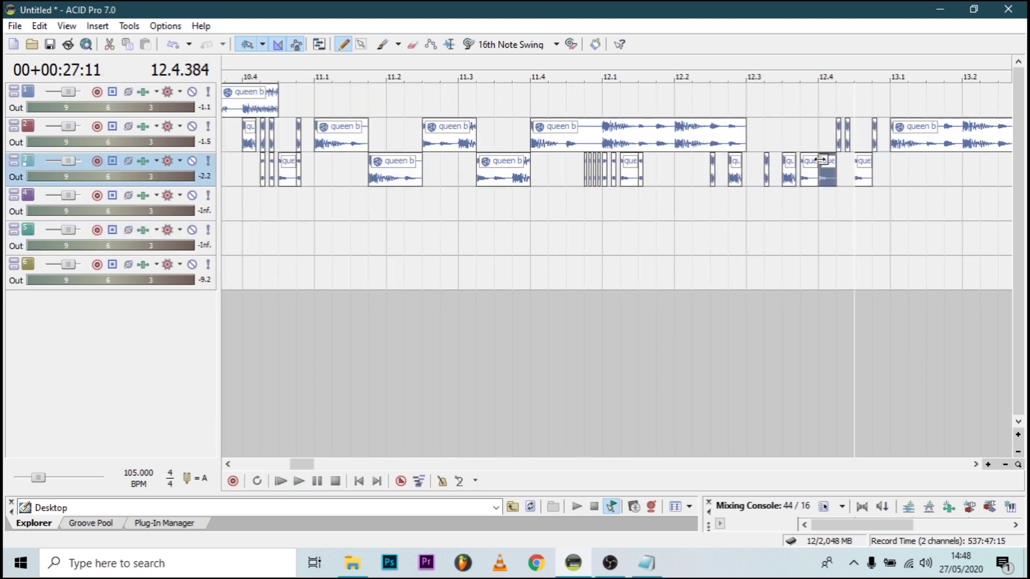
drag(821, 160, 827, 175)
Step: Play back the finished measure from 12.2.000 and the longer passage from 11.1.000
click(685, 208)
key(space)
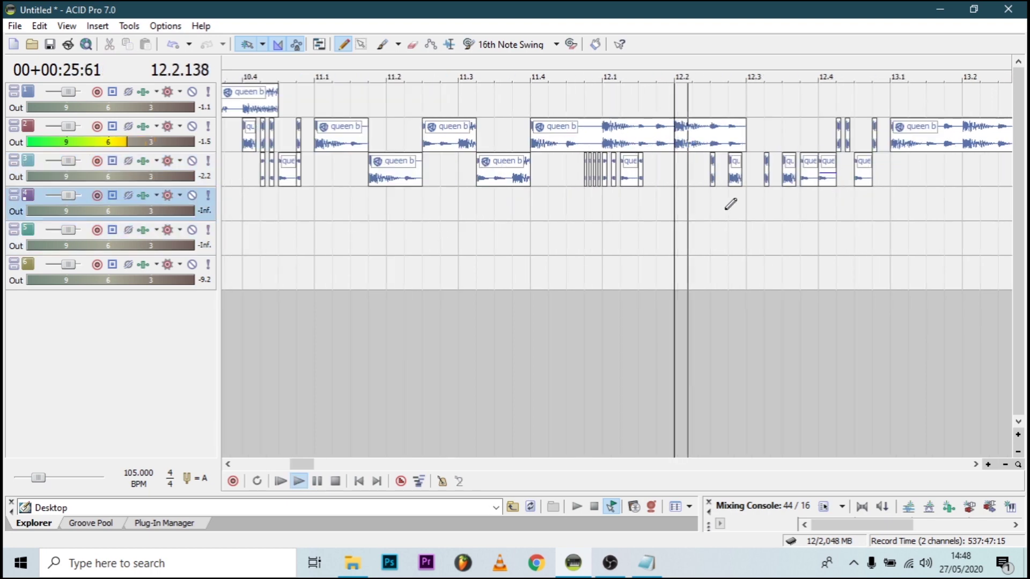
key(space)
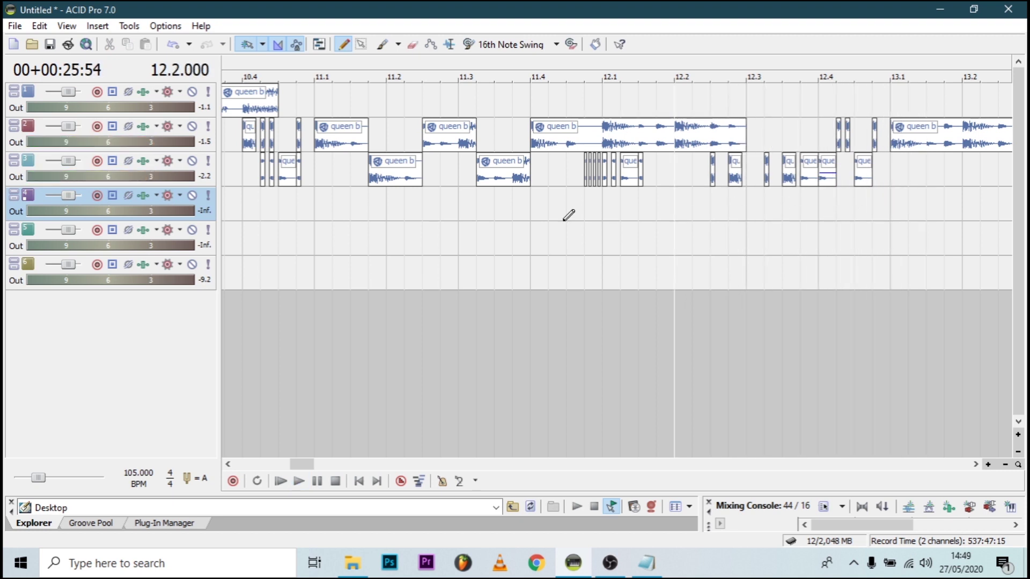
click(315, 248)
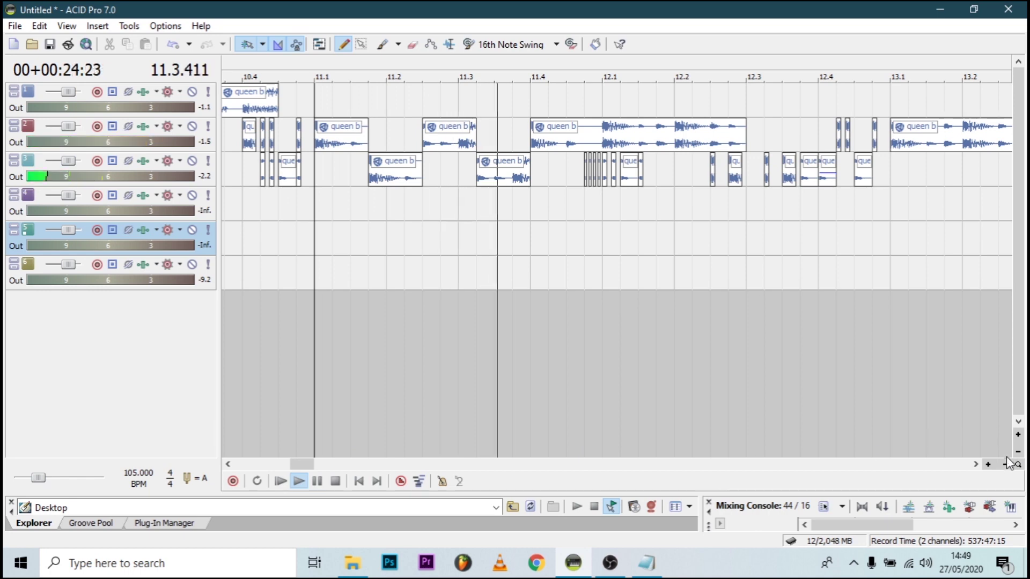
click(976, 464)
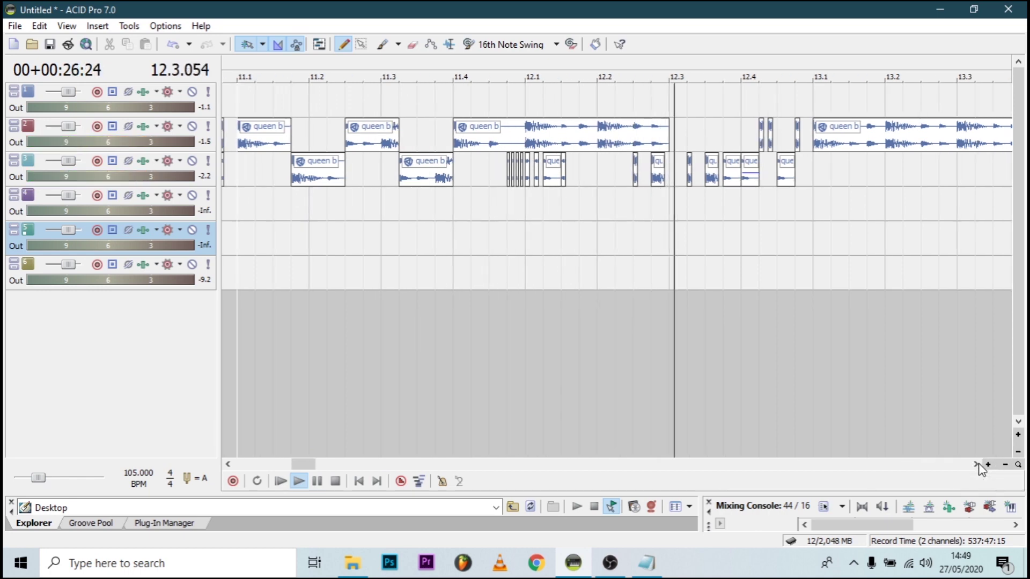
Step: Play back the sliced arrangement from about measure 9
click(976, 464)
click(1005, 465)
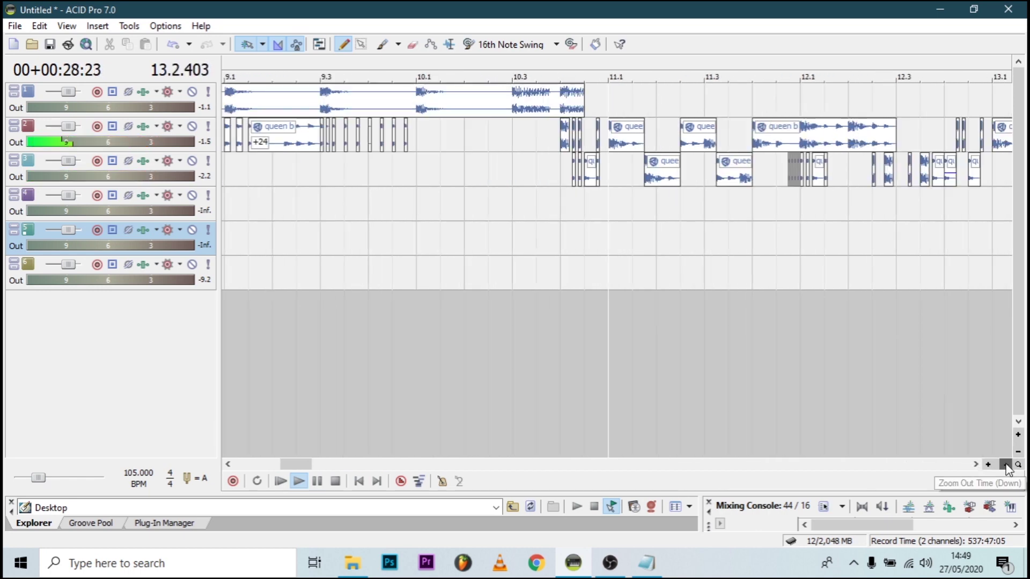
key(space)
click(249, 362)
key(space)
scroll(313, 346, down, 2)
key(space)
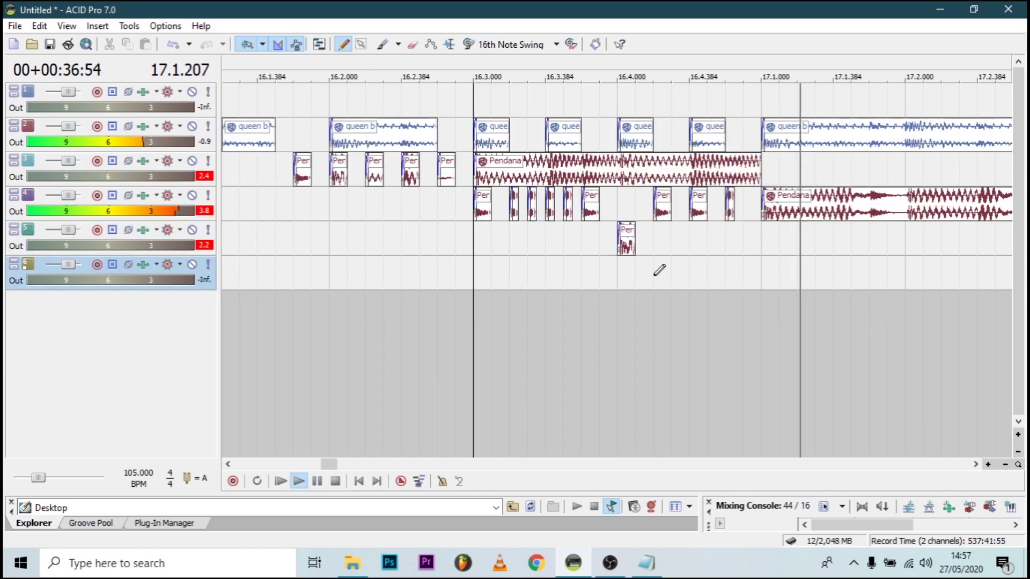
Step: Play back the arrangement around measure 16 and again from about 12.3
key(space)
key(space)
scroll(564, 230, down, 4)
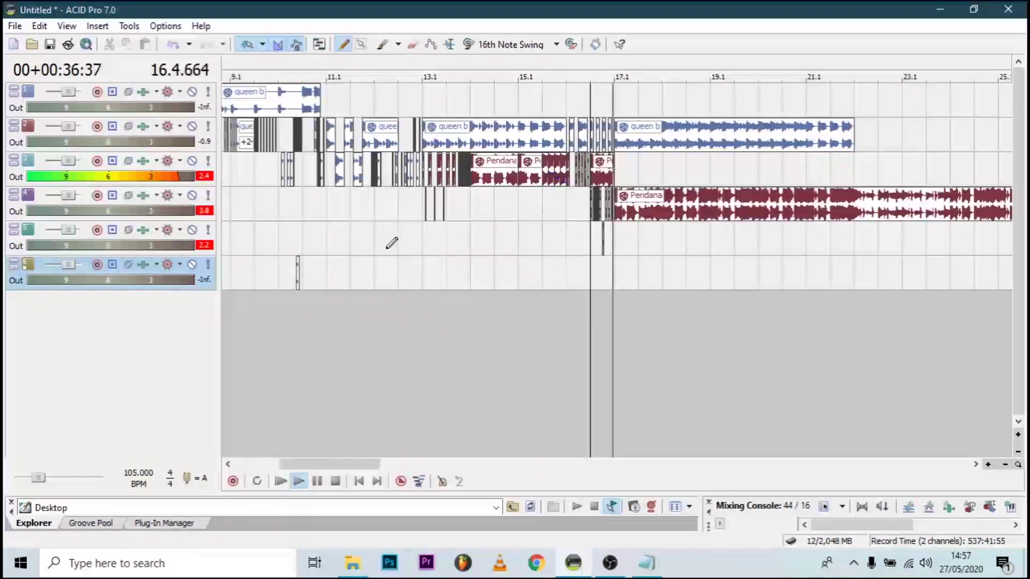
key(space)
click(399, 304)
key(space)
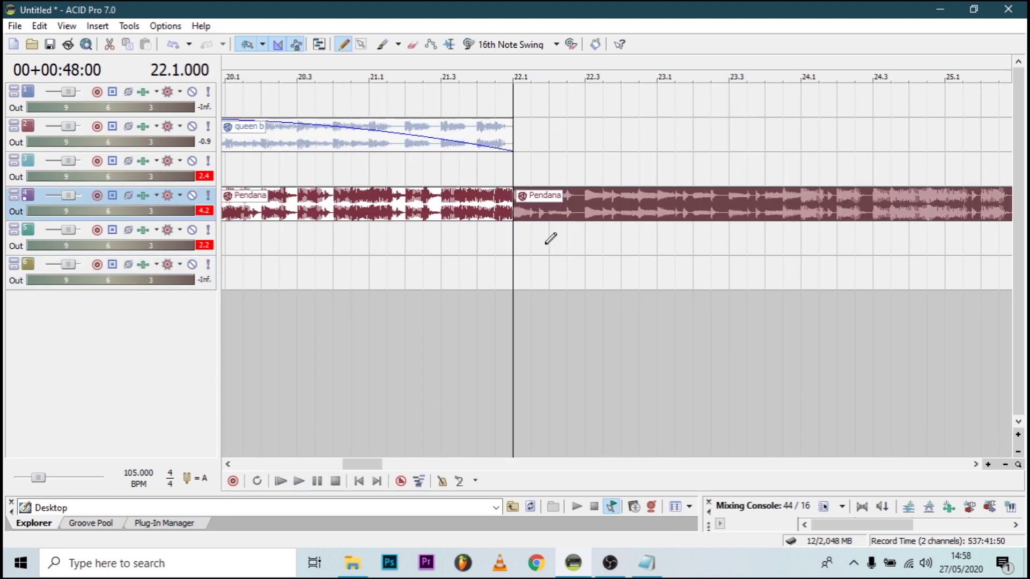
Step: Copy track four's Pendana clip starting at 22.1.000 onto track two at 22.1.576 and play back the overlap
scroll(609, 207, up, 5)
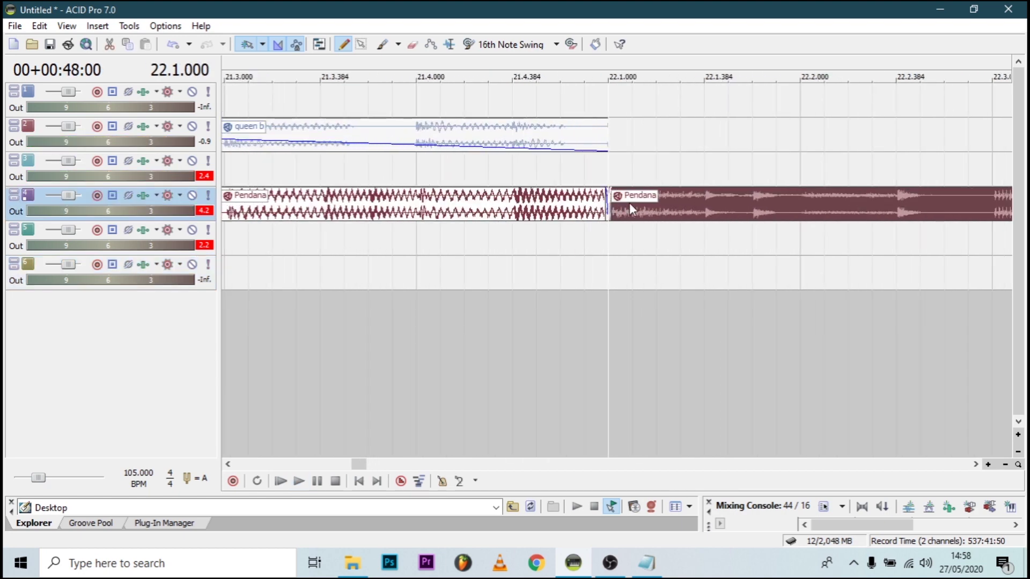
drag(629, 204, 799, 146)
key(space)
key(space)
scroll(784, 152, down, 5)
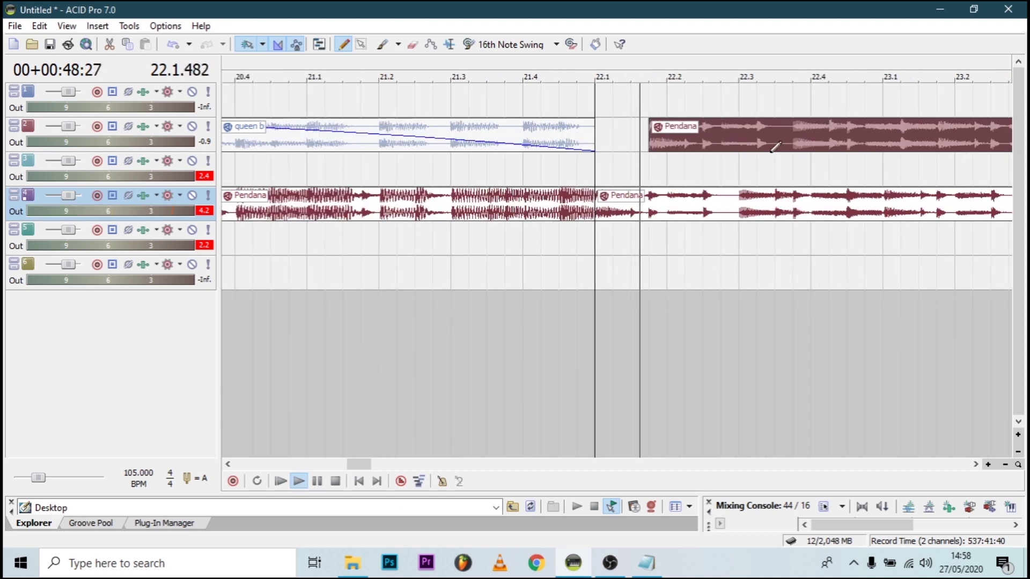
key(space)
scroll(756, 159, down, 4)
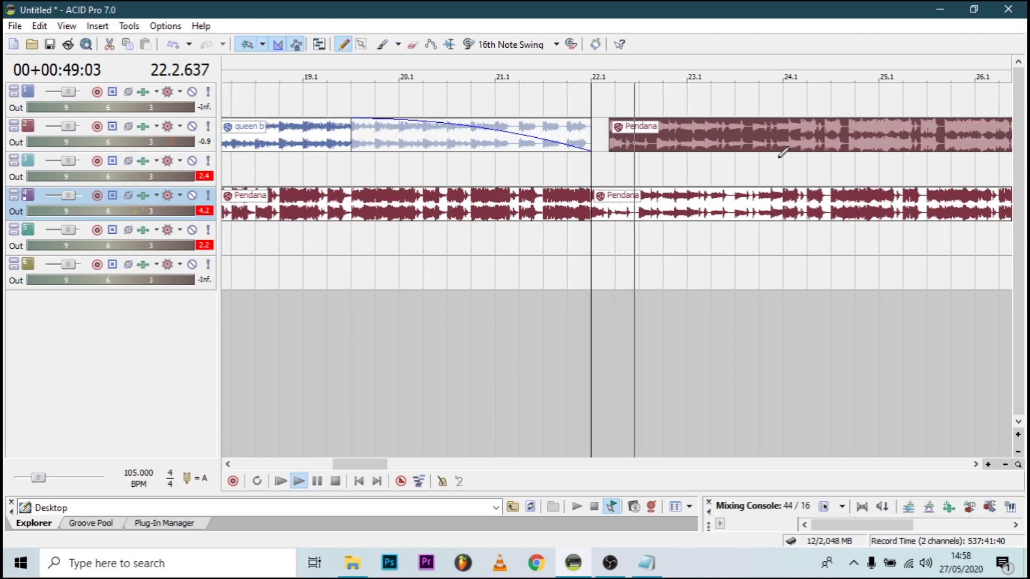
Step: Split the Pendana clips on tracks two and four at 24.1.000 and delete track two's part after it
click(788, 310)
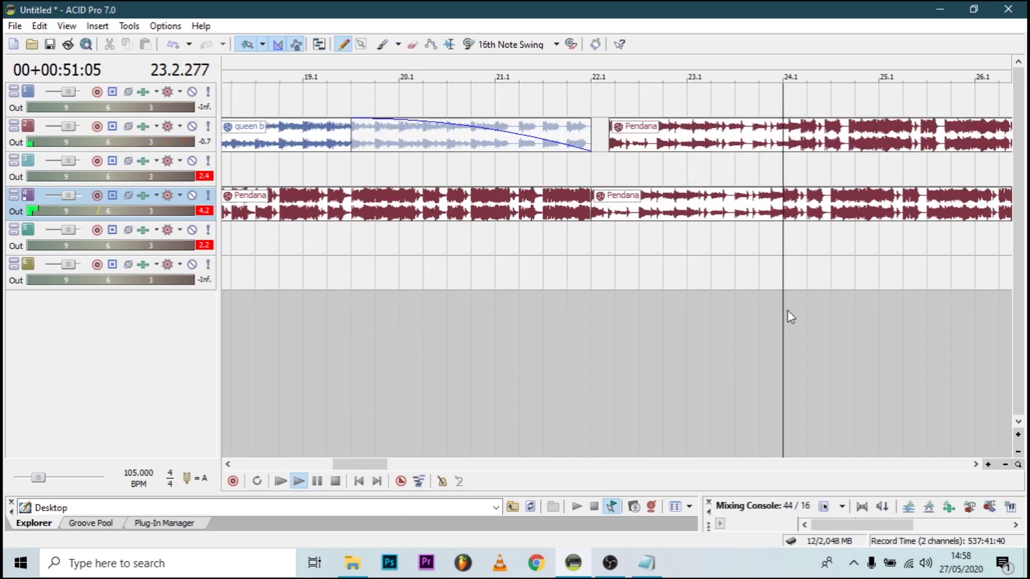
key(s)
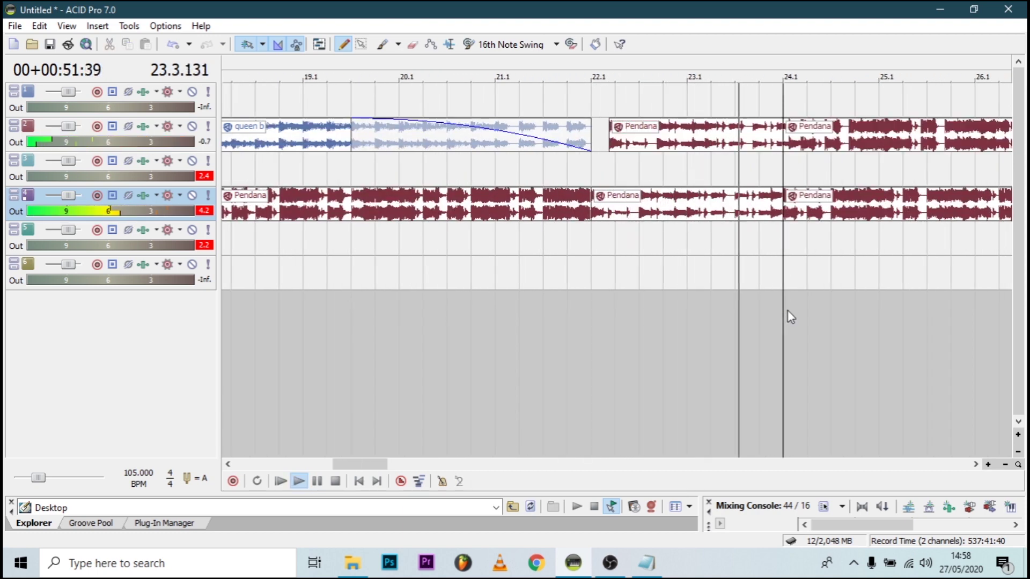
click(840, 153)
key(Delete)
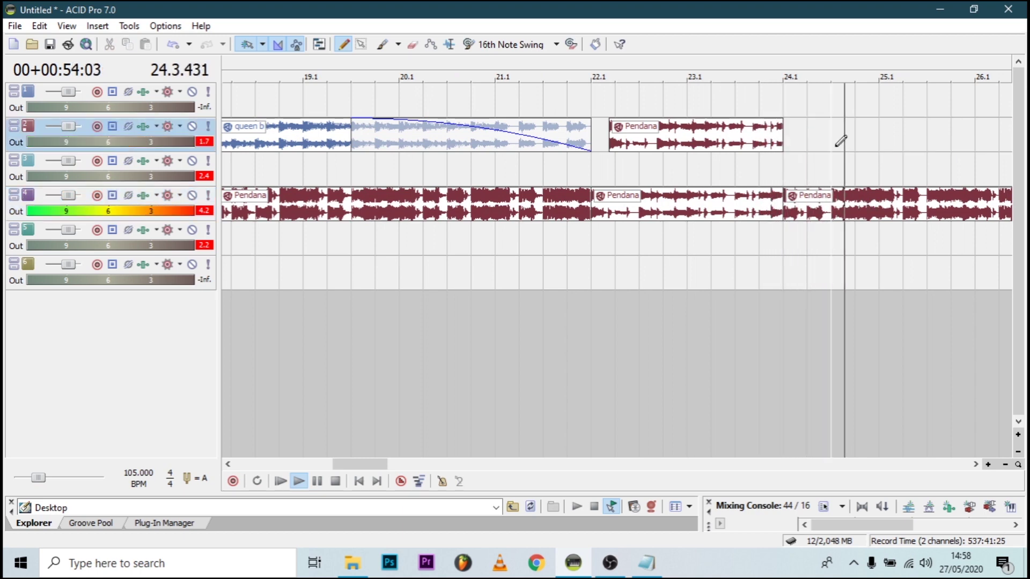
Step: Play back from 22.1.000 and split track two's Pendana clip at 23.1.000
click(596, 255)
click(687, 131)
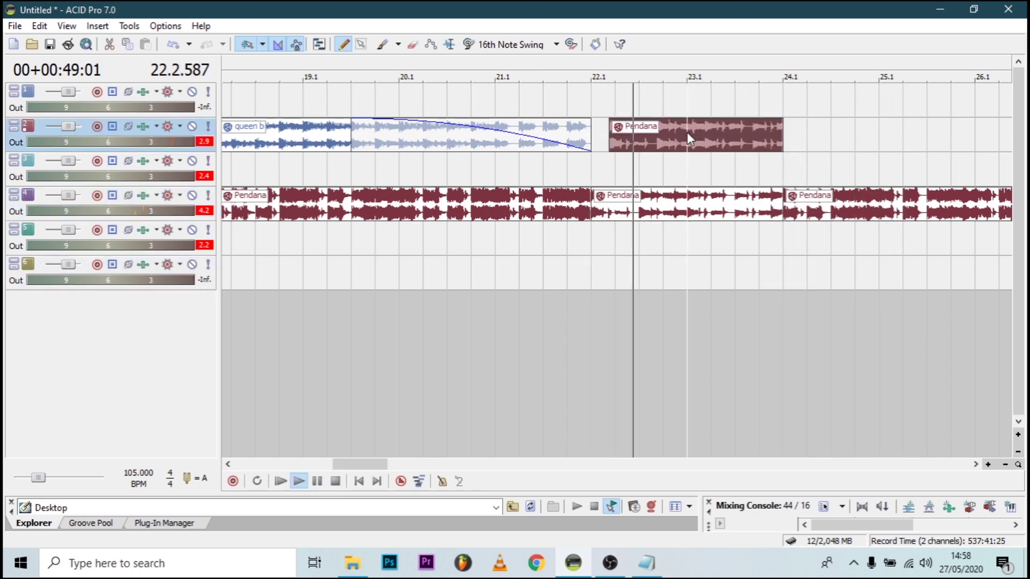
key(s)
key(space)
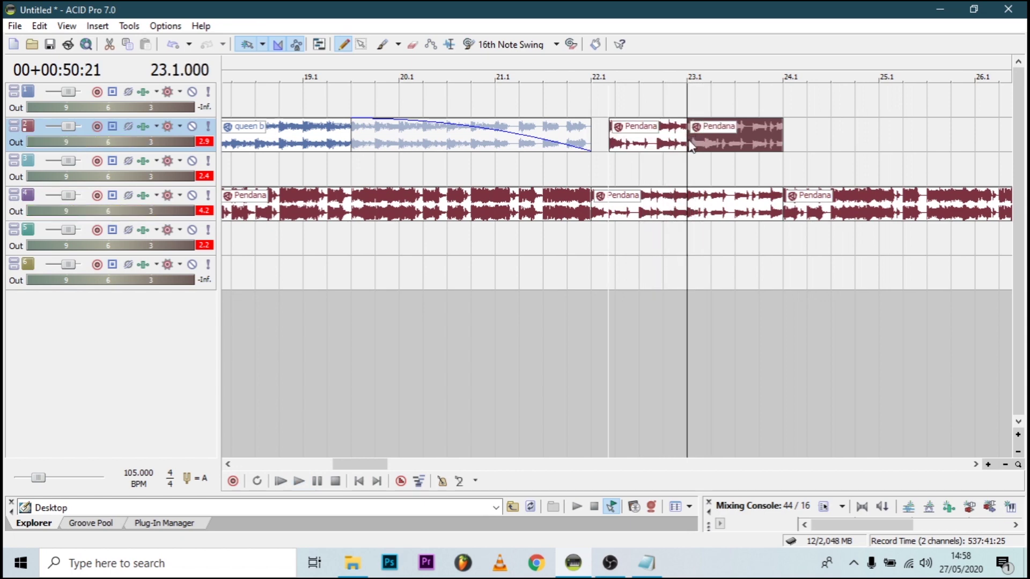
Step: Shift track two's second Pendana clip to 22.4.576, trim its start to 23.1.000 and extend the first clip to meet it
scroll(690, 141, up, 3)
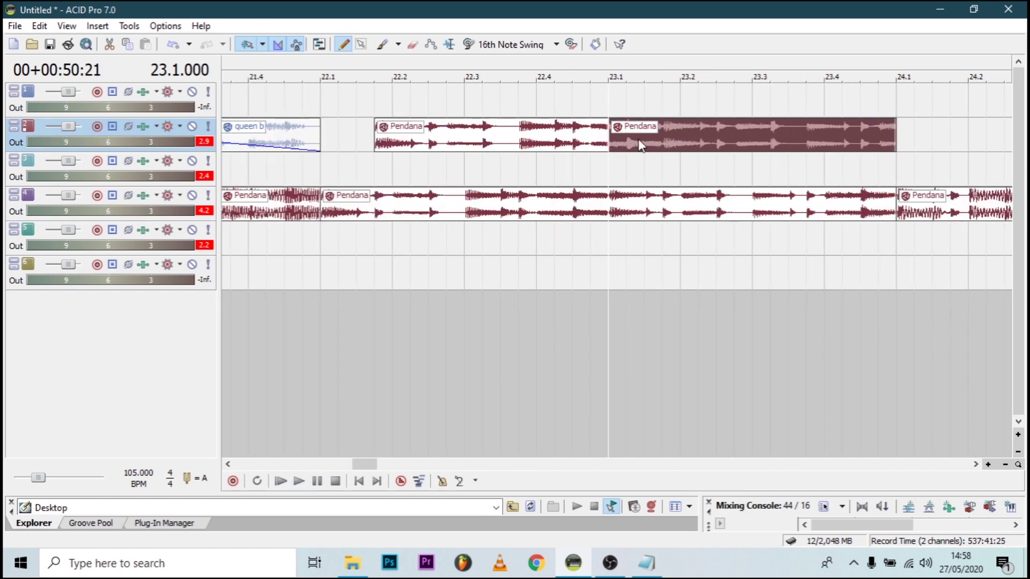
click(592, 137)
drag(616, 141, 608, 142)
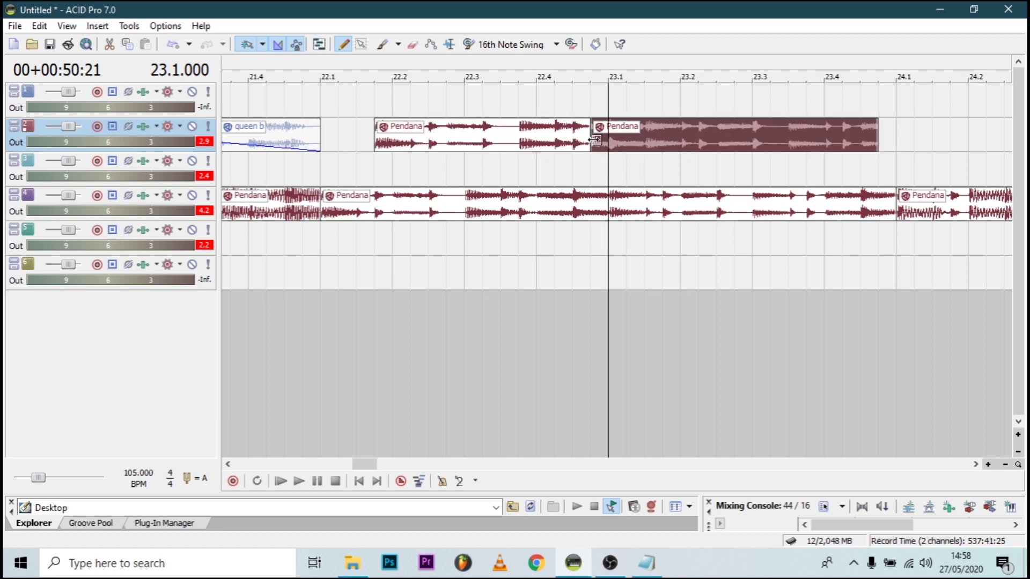
key(space)
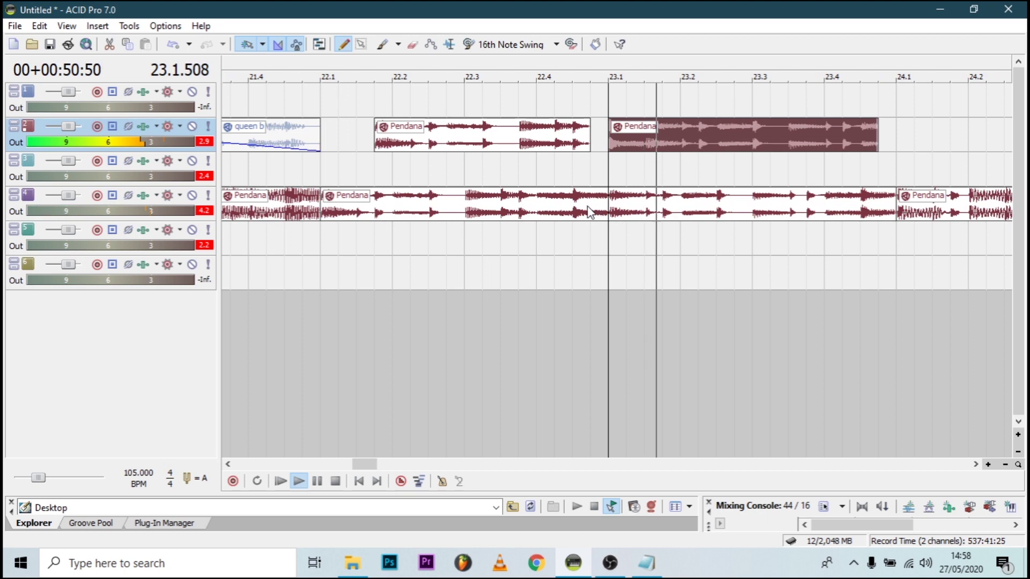
click(328, 161)
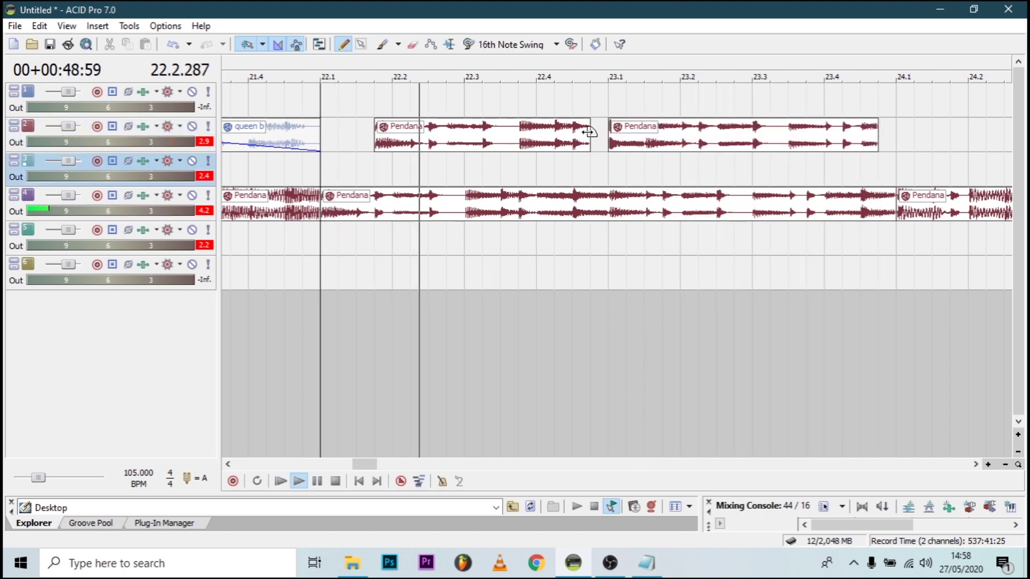
drag(588, 133, 606, 134)
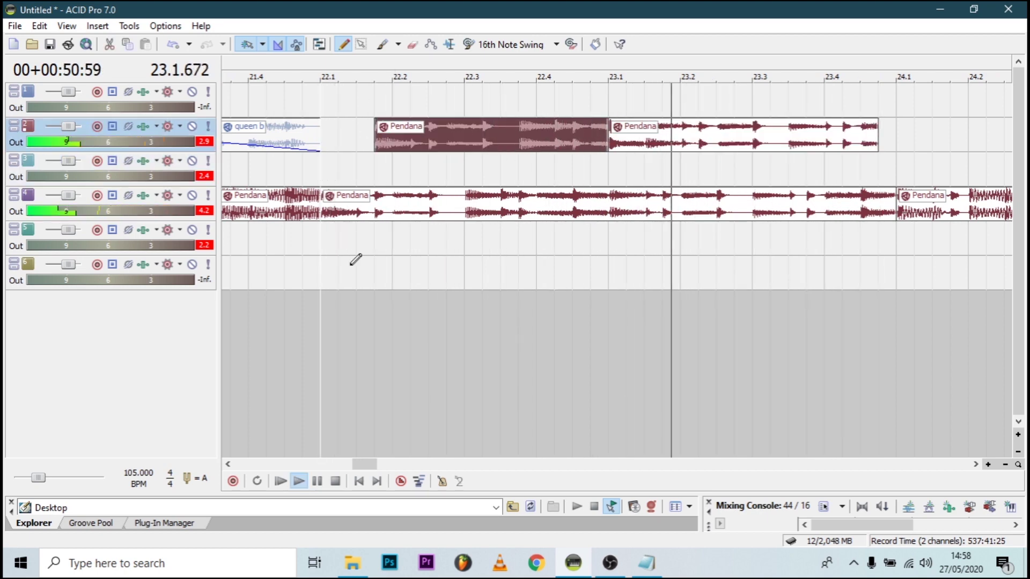
Step: Split the Pendana clips on tracks two and four at 22.1.576 and 22.2.384
click(373, 341)
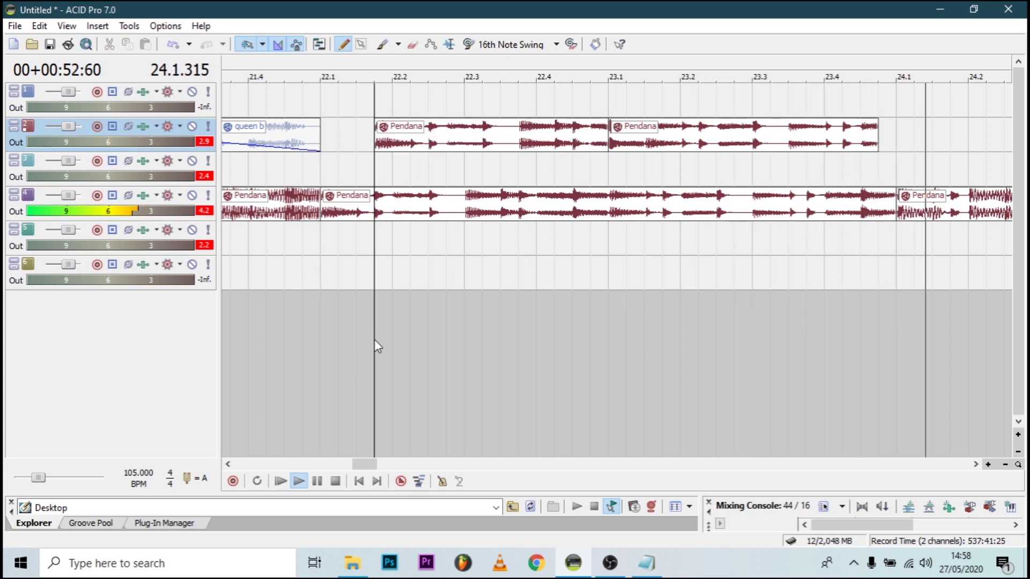
key(s)
key(space)
click(427, 320)
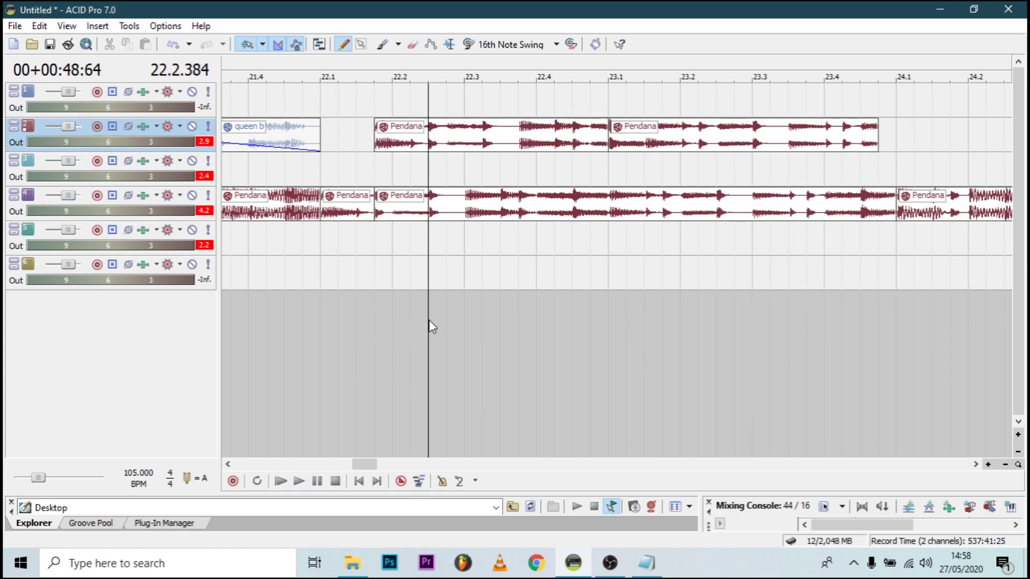
key(s)
click(486, 314)
key(s)
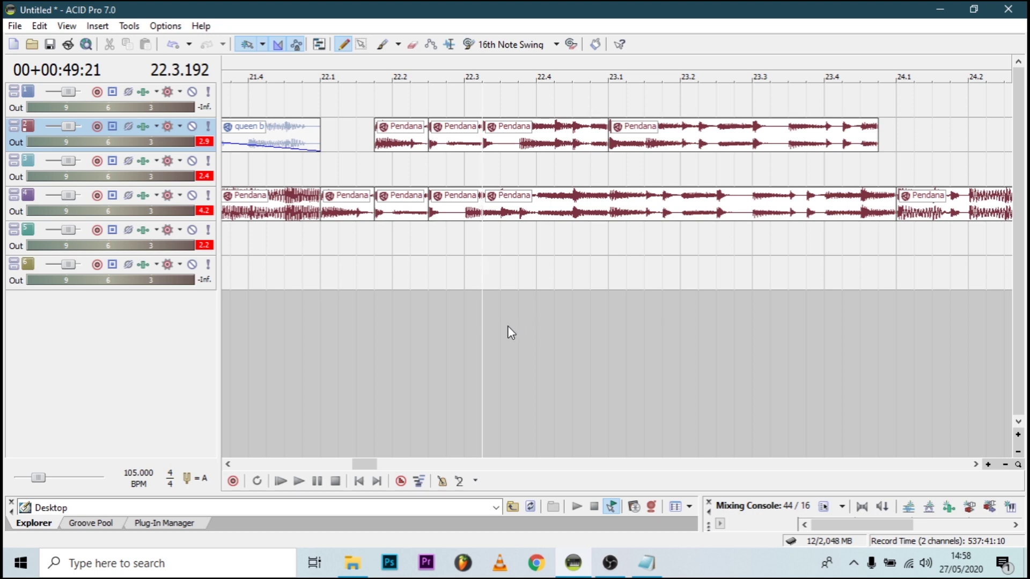
key(ctrl+z)
click(465, 320)
click(502, 312)
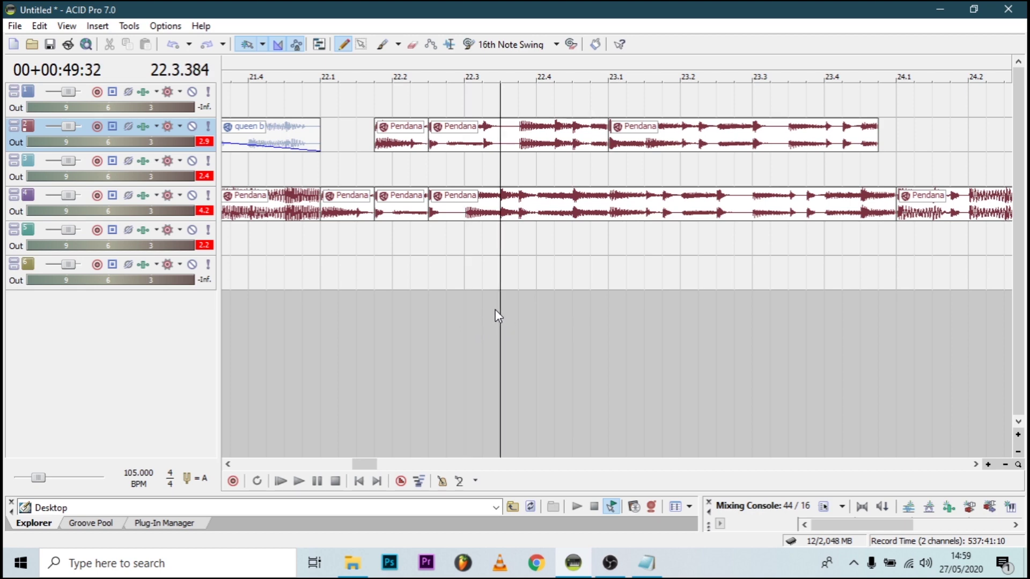
Step: Split the Pendana clips on tracks two and four at 22.3.192, 22.4.000 and 22.4.384
click(483, 307)
key(s)
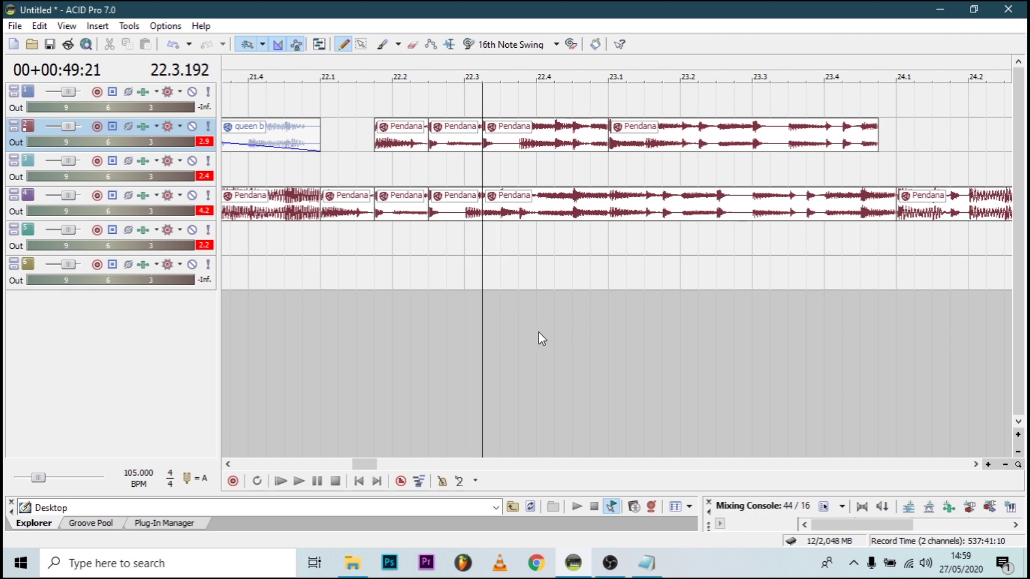
click(538, 331)
key(s)
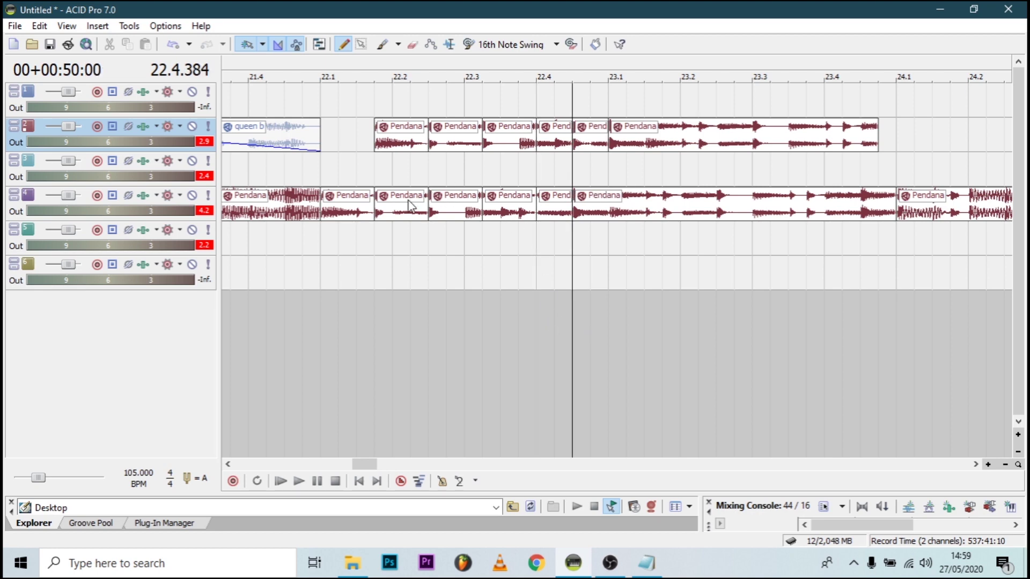
Step: Delete alternating Pendana slices on tracks two and four from 22.1.576 to 22.4.384, and trim track four's following clip to start at 23.1.000
click(410, 202)
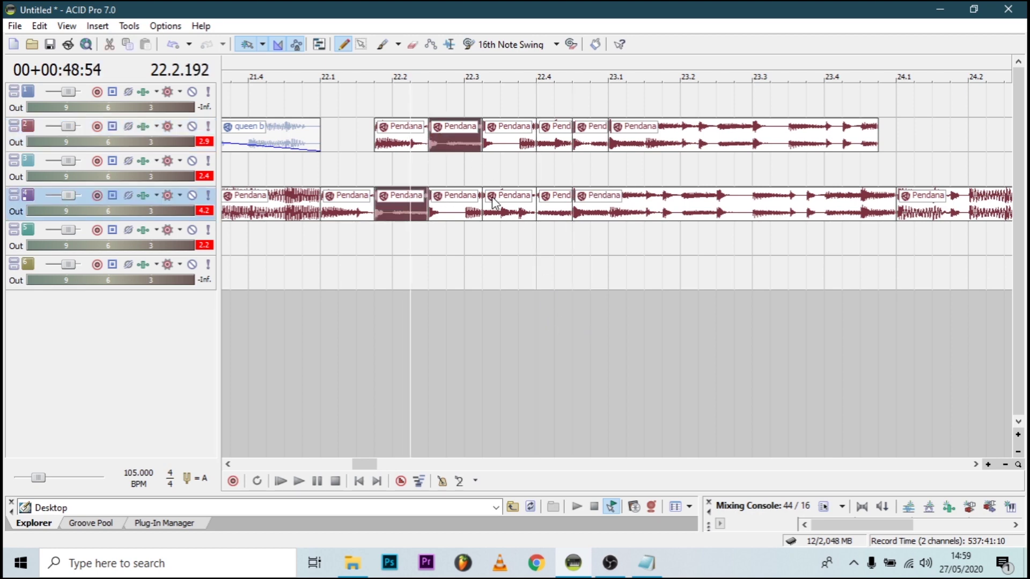
ctrl+click(550, 142)
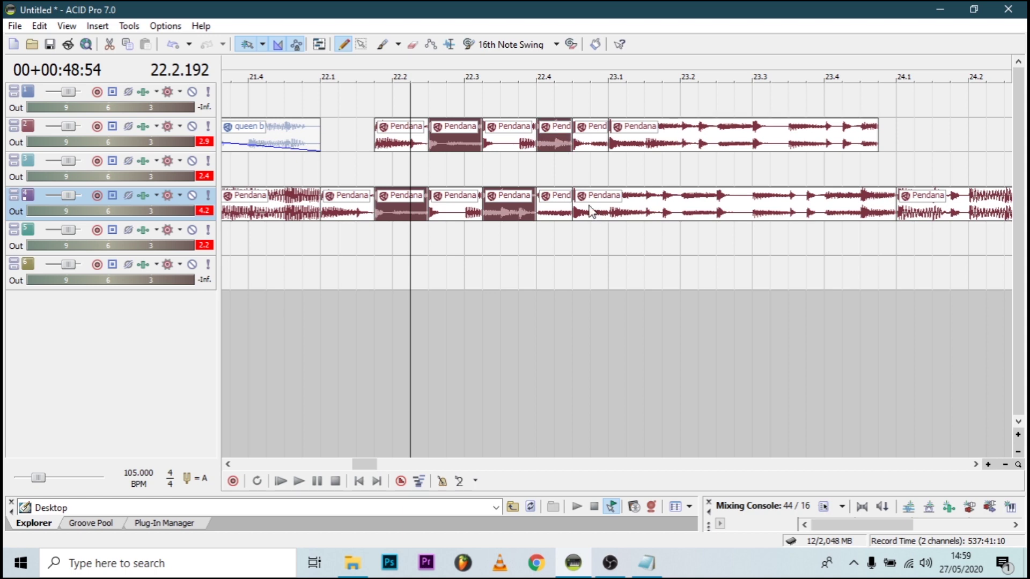
ctrl+click(588, 200)
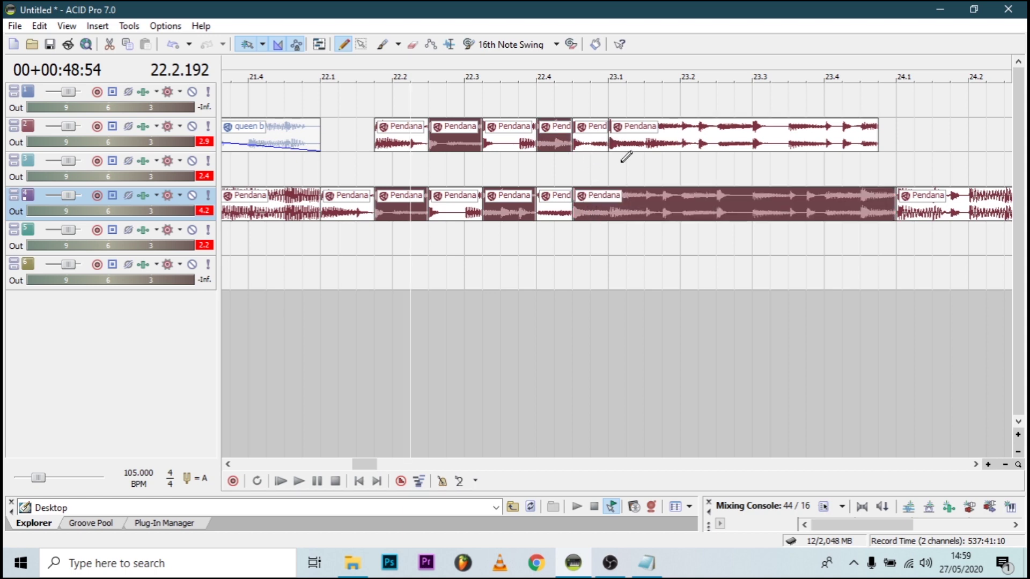
ctrl+click(604, 197)
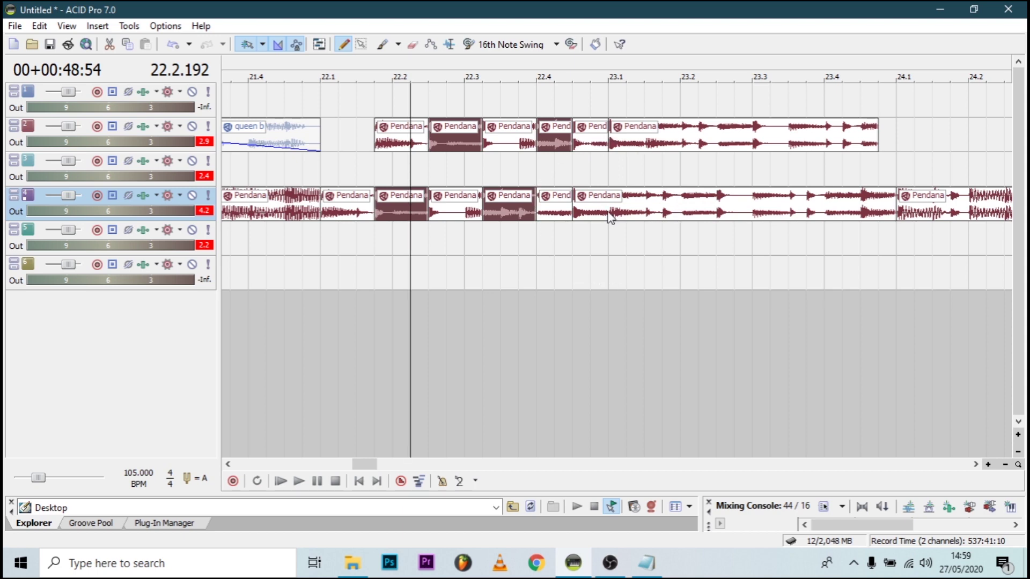
key(Delete)
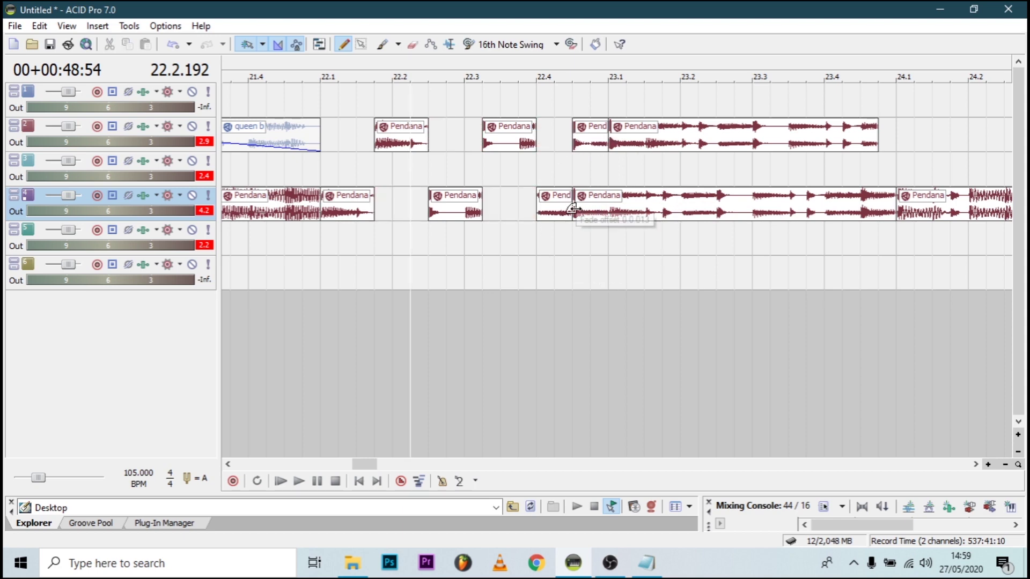
drag(574, 215, 608, 216)
click(608, 232)
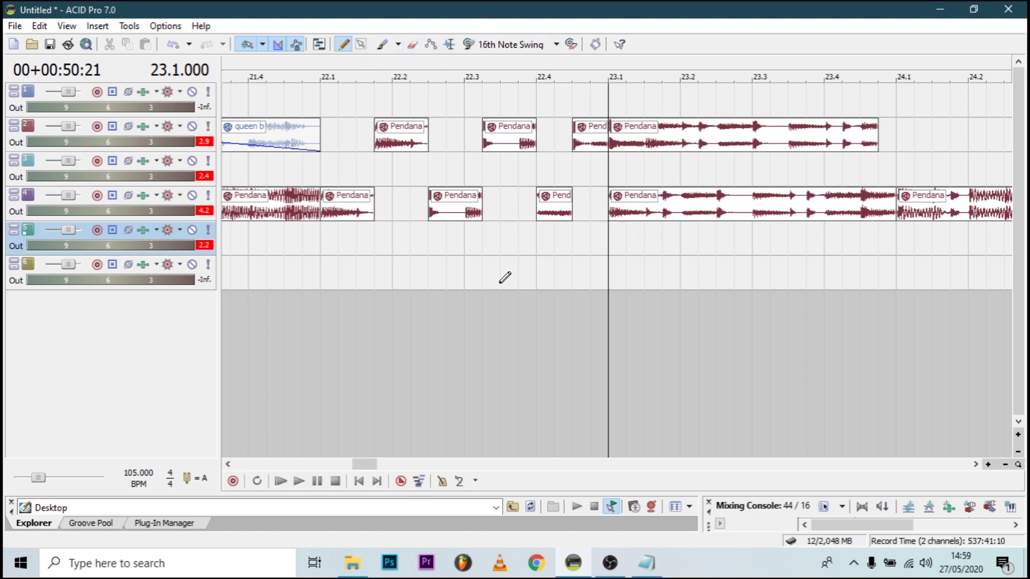
Step: Split the Pendana clips on tracks two and four at 23.1.384, 23.2.000 and 23.2.384
click(650, 334)
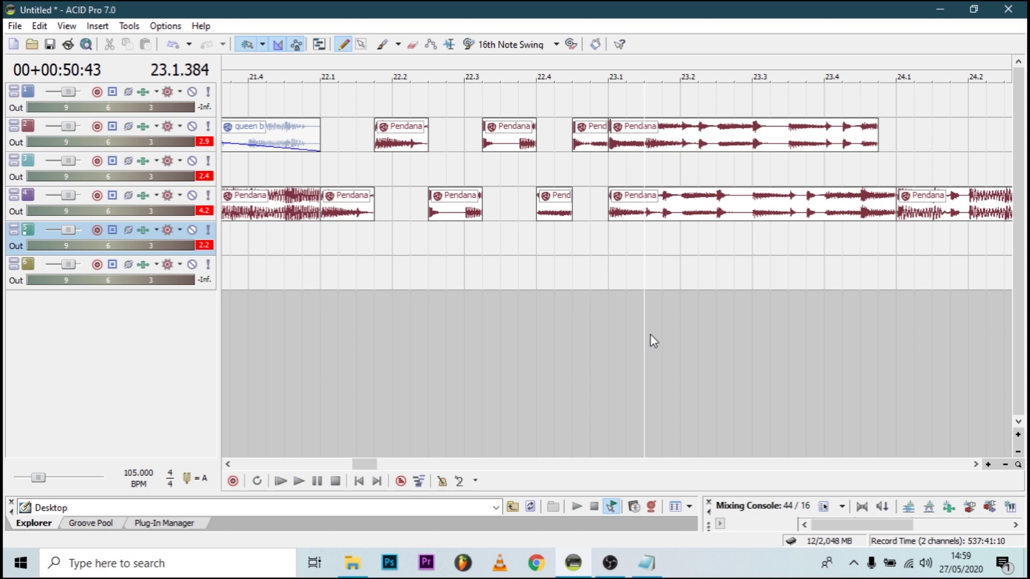
key(s)
click(679, 341)
key(s)
click(719, 332)
key(s)
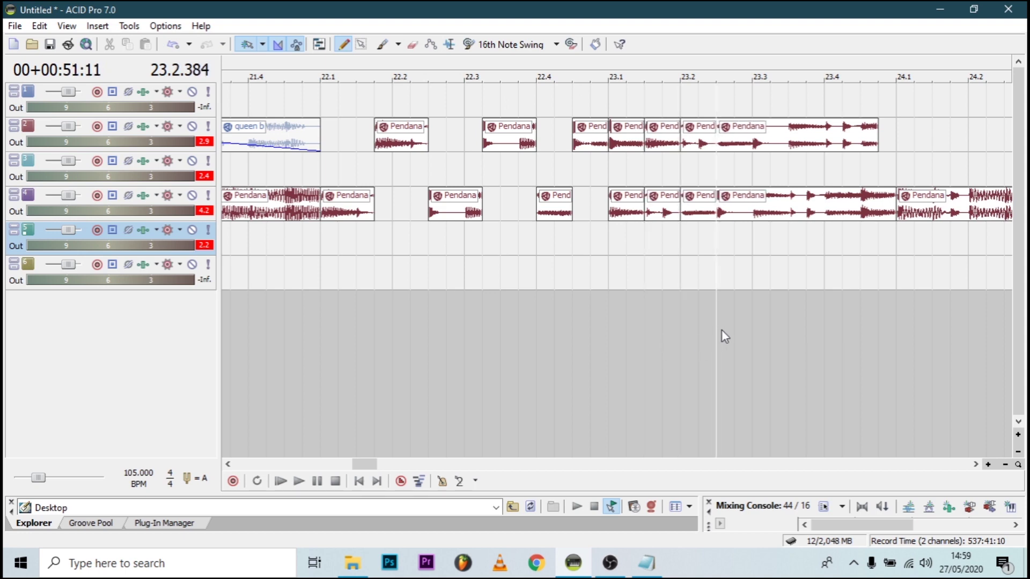
Step: Split both Pendana tracks at 23.3.000, 23.3.384, 23.4.000 and 23.4.384, and extend track two's last slice to 24.1.000
click(751, 326)
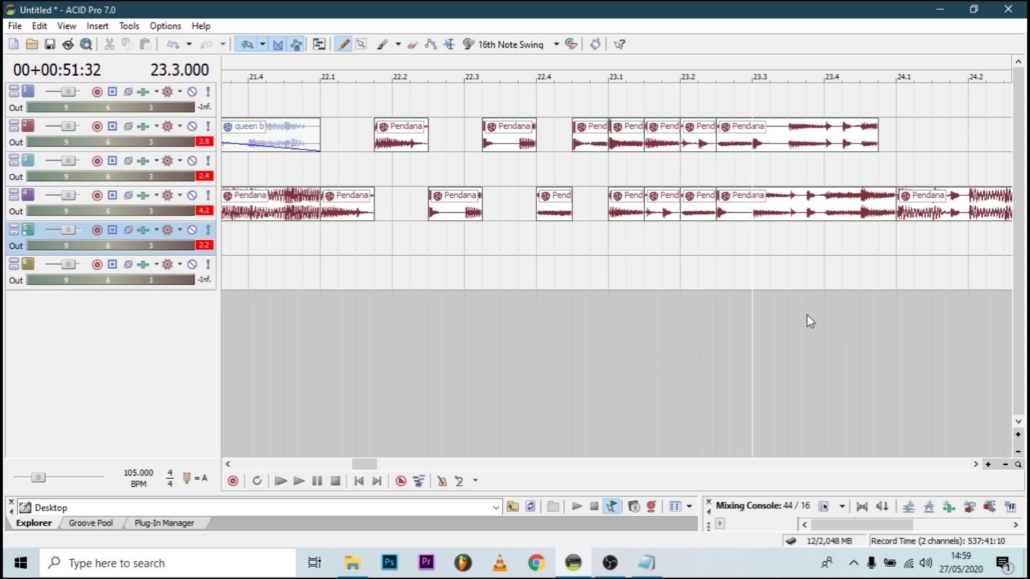
click(790, 311)
key(s)
click(825, 312)
key(s)
click(870, 303)
key(s)
click(877, 140)
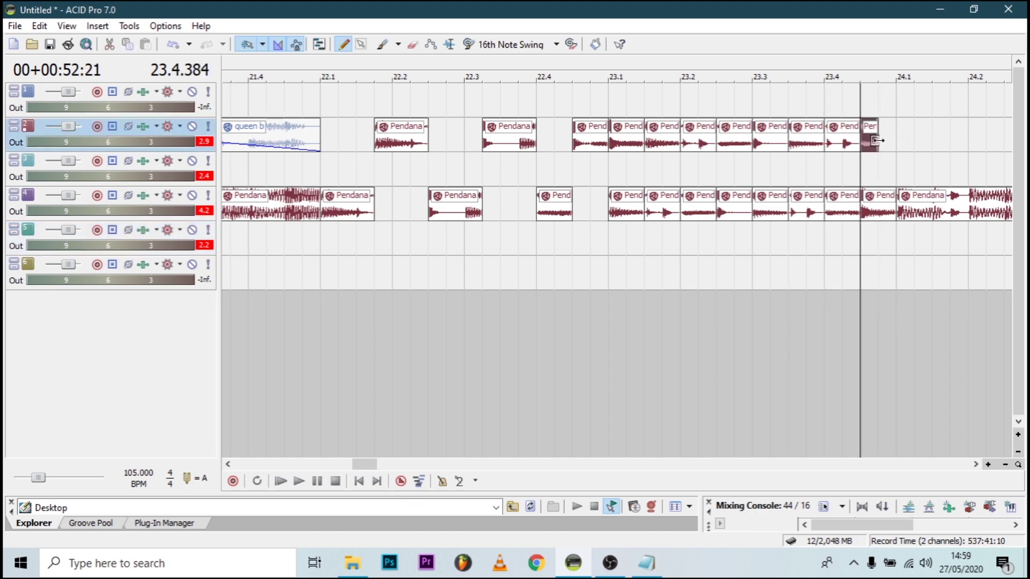
scroll(732, 228, up, 1)
scroll(734, 229, down, 1)
Step: Delete alternating Pendana slices on tracks two and four across measure 23, starting with track two's slice at 23.1.000
click(692, 141)
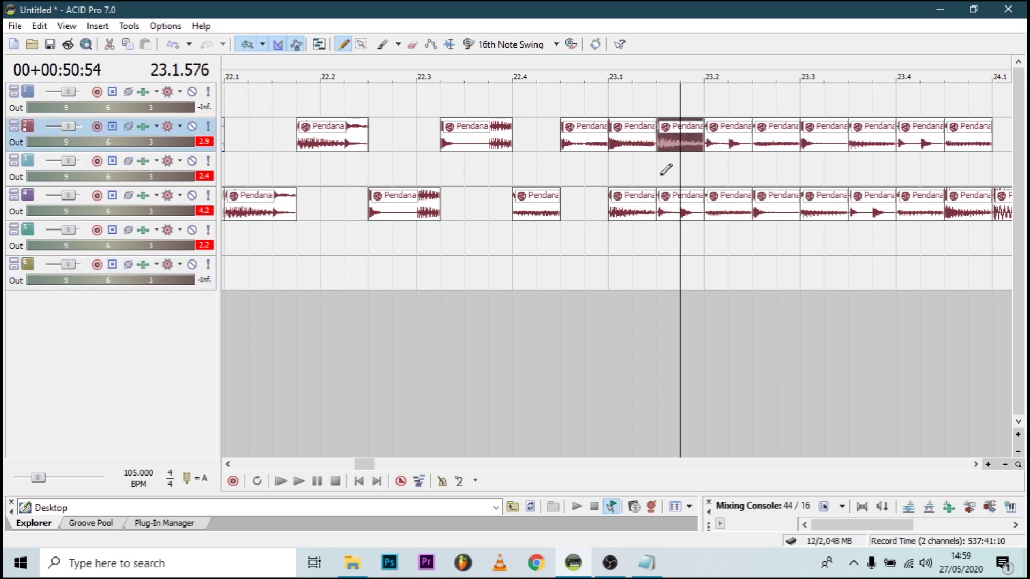
click(622, 162)
key(space)
key(space)
click(631, 143)
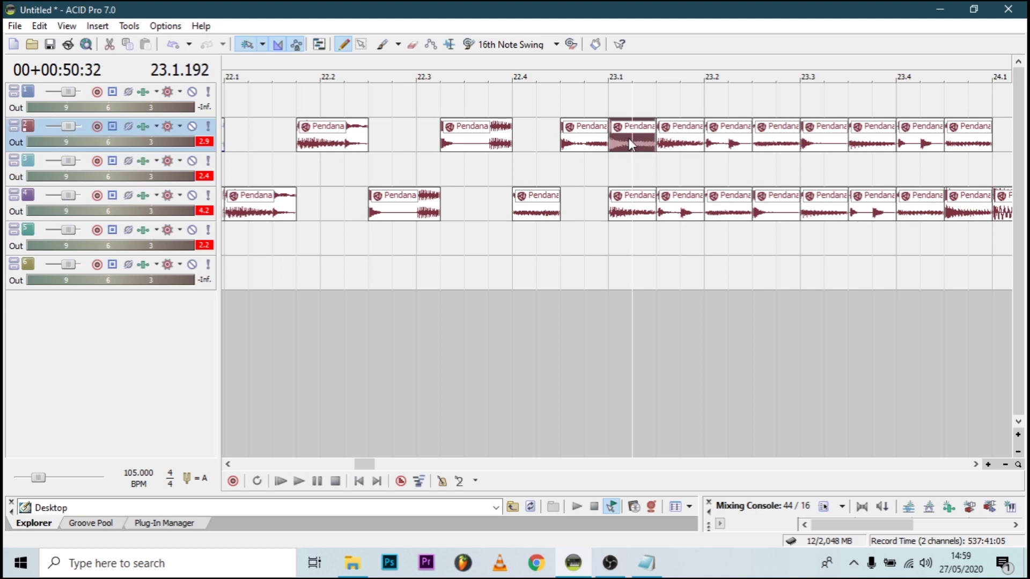
key(Delete)
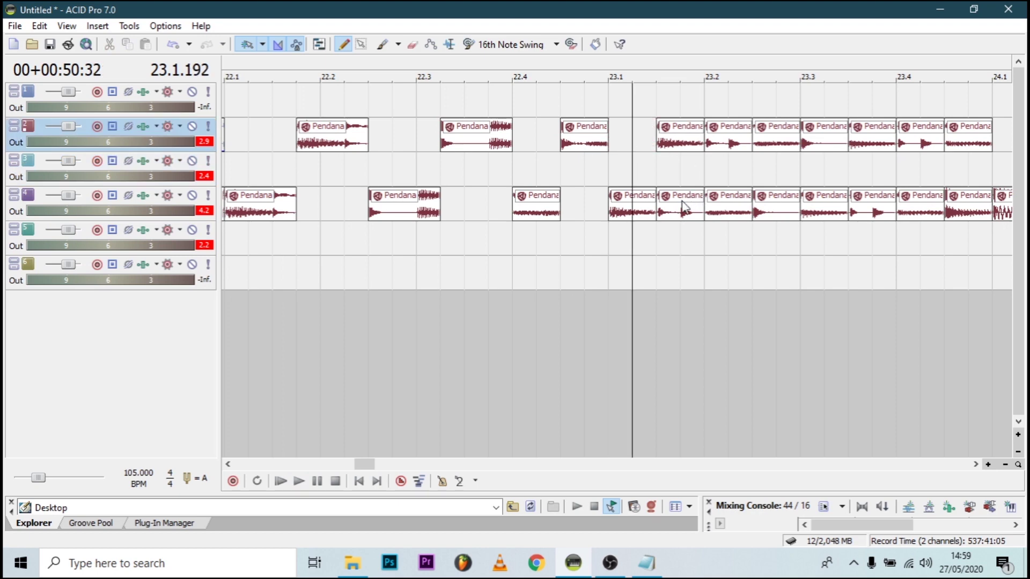
click(739, 146)
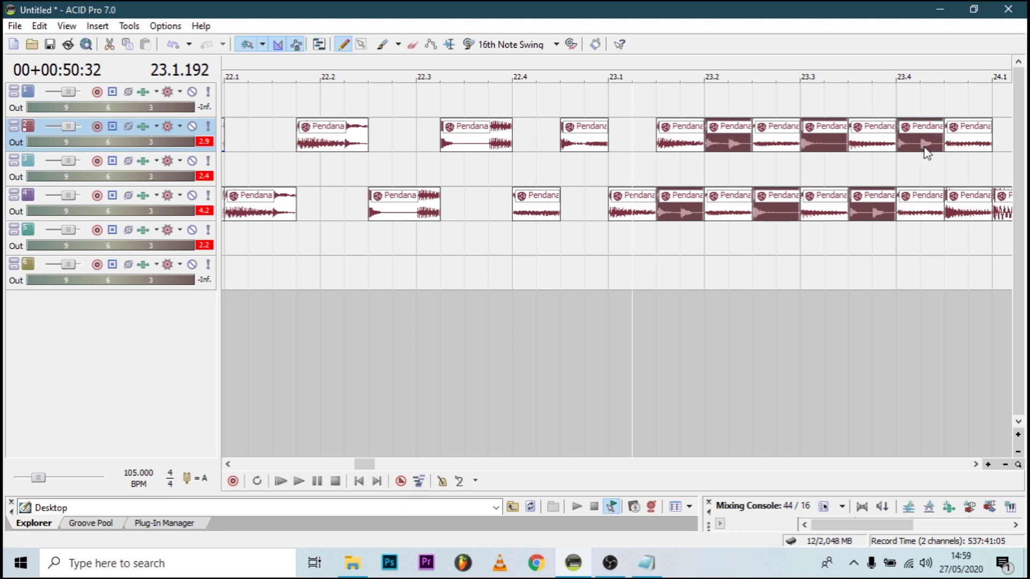
key(Delete)
Step: Play back the chopped section from 23.1.000 and again from 22.1.000 to check the alternating slices
click(611, 240)
key(space)
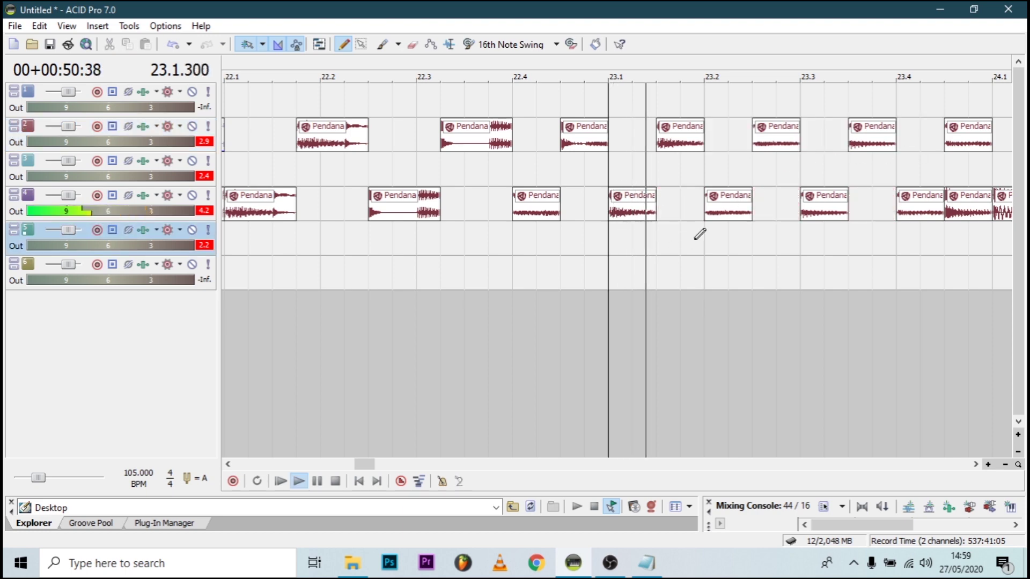
scroll(745, 230, down, 2)
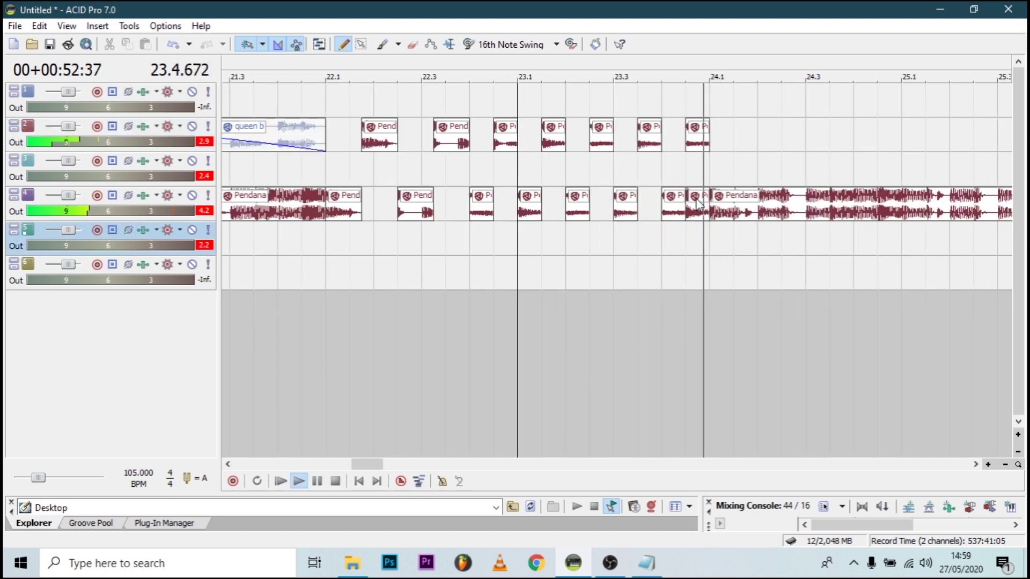
key(space)
key(space)
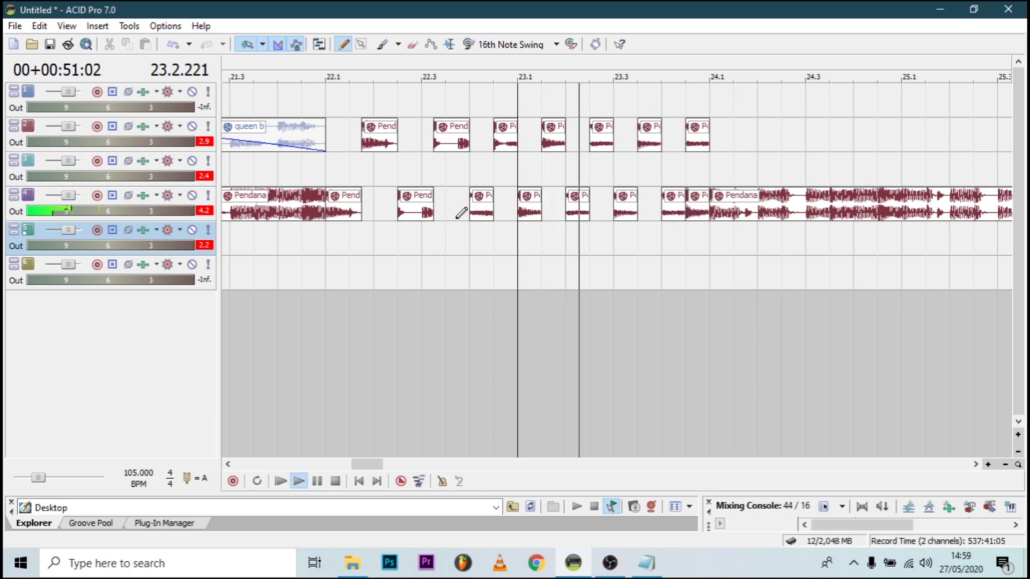
scroll(459, 223, down, 4)
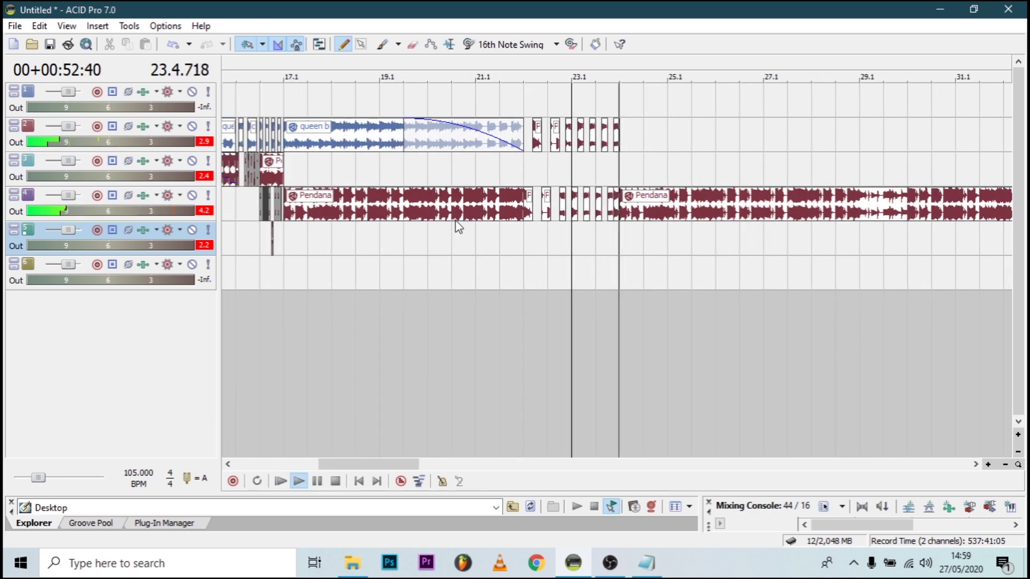
click(529, 159)
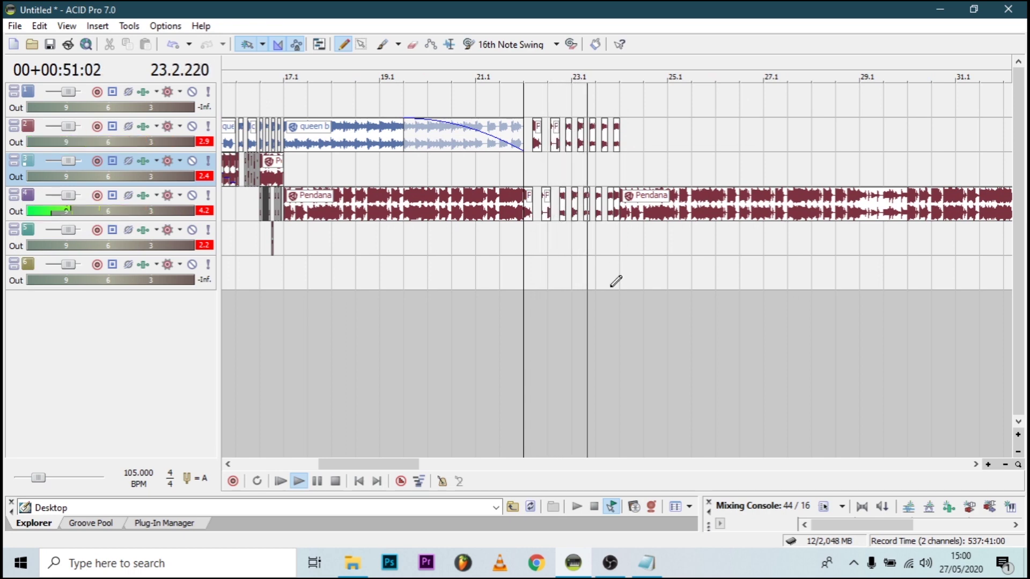
click(545, 164)
key(space)
Step: Copy track four's Pendana slice at 23.4.384 to track three at 23.1.000 and trim the copy to end at 23.1.192
scroll(549, 160, up, 5)
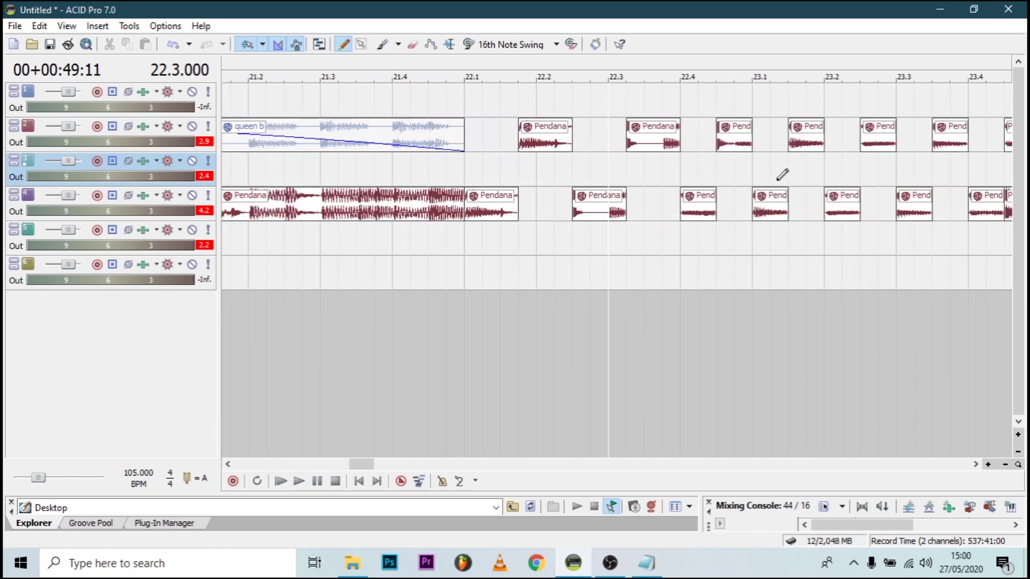
drag(890, 220, 649, 168)
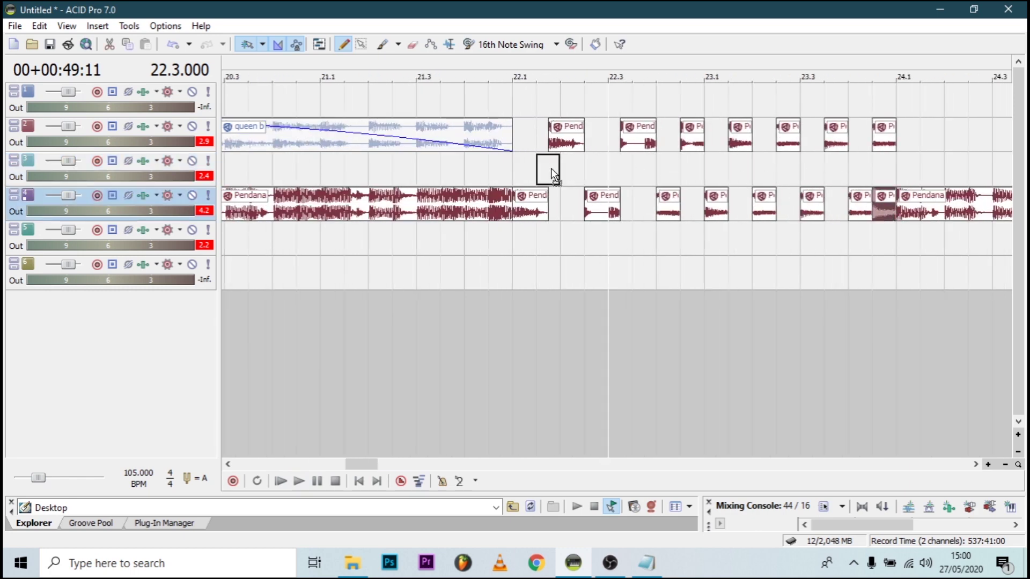
drag(535, 168, 714, 163)
click(702, 168)
key(space)
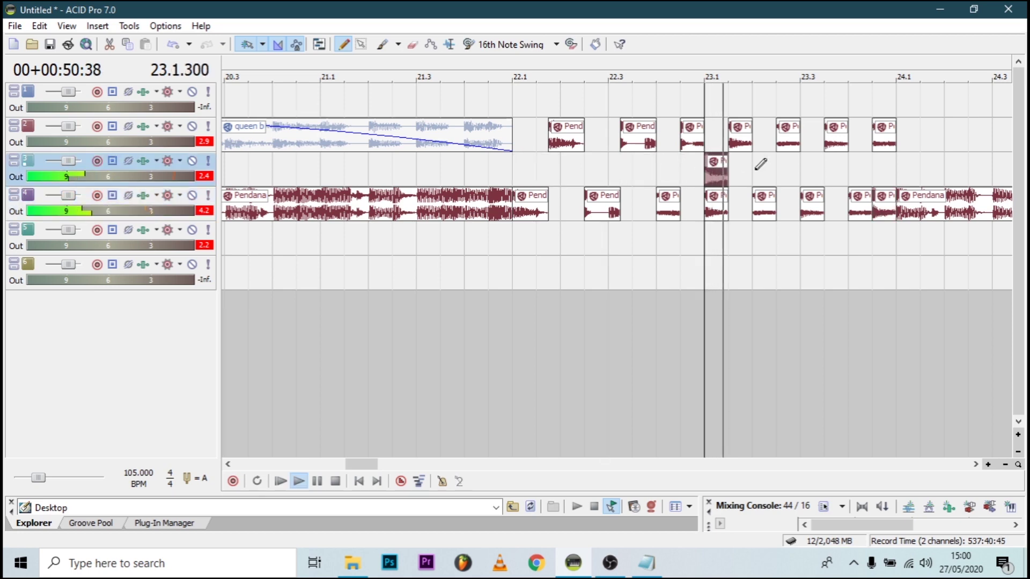
scroll(760, 164, up, 3)
key(space)
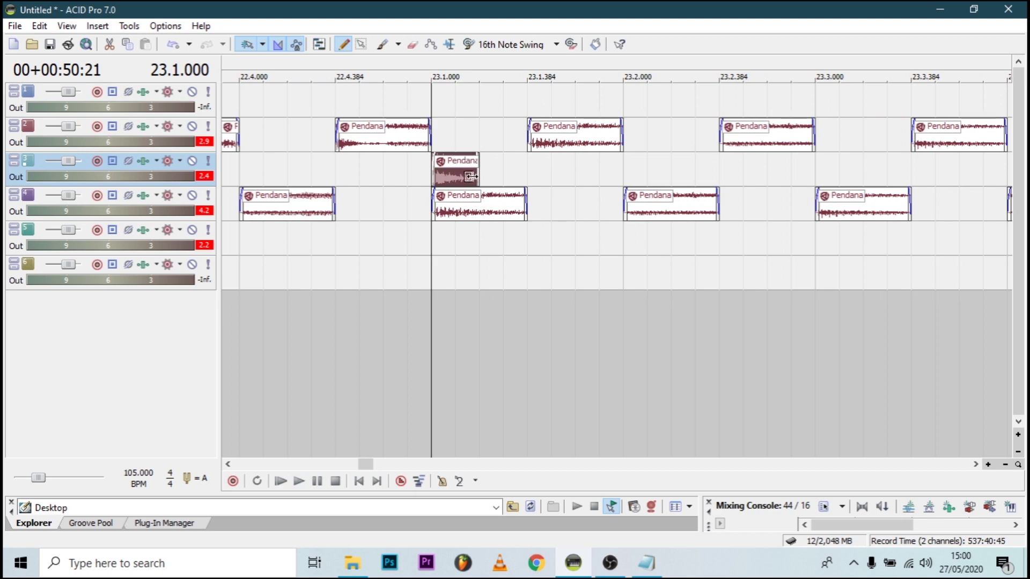
Step: Duplicate the short Pendana slice along track three to 23.1.576, 23.2.384, 23.3.576 and 23.4.384
drag(577, 164, 603, 166)
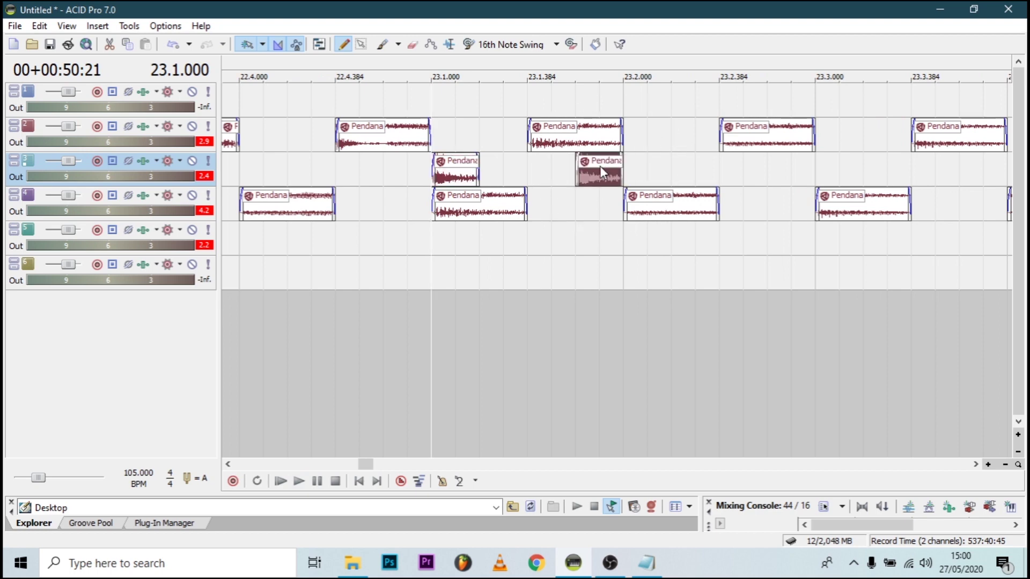
drag(697, 162, 741, 163)
key(space)
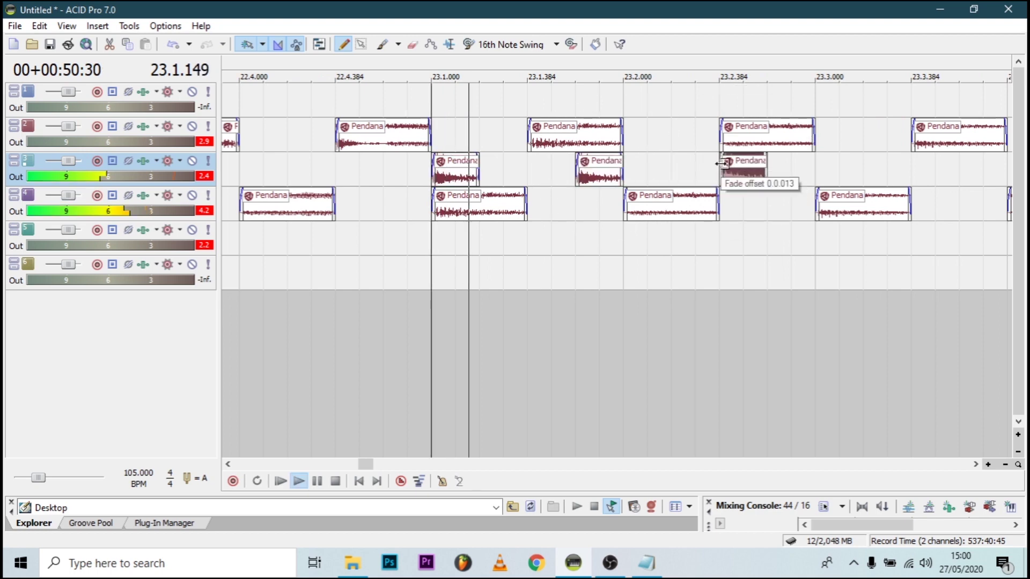
key(space)
drag(744, 168, 960, 167)
Step: Play back measures 22 and 23 to check the added track three slices against tracks two and four
key(space)
scroll(660, 196, down, 5)
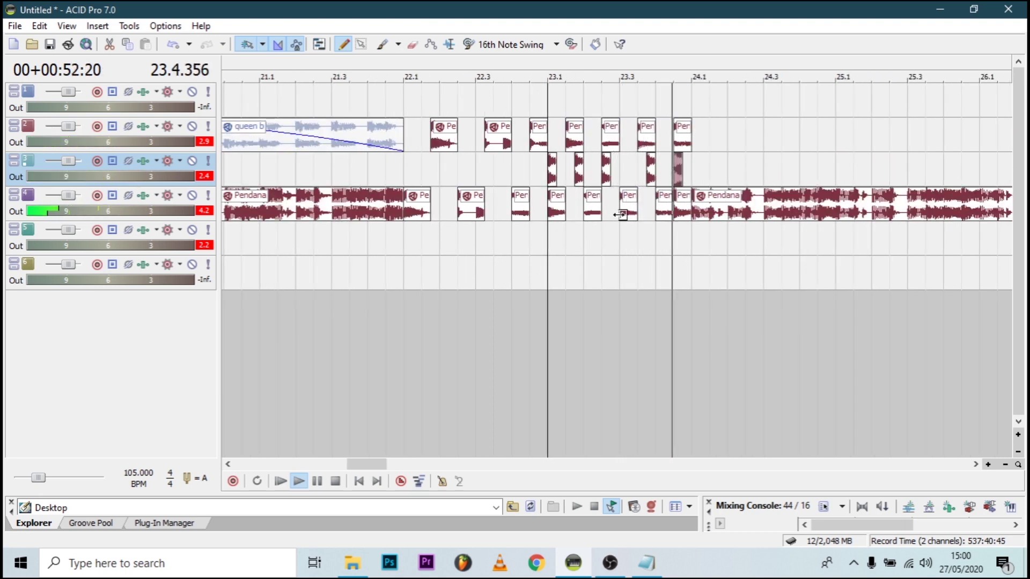
key(space)
click(411, 259)
key(space)
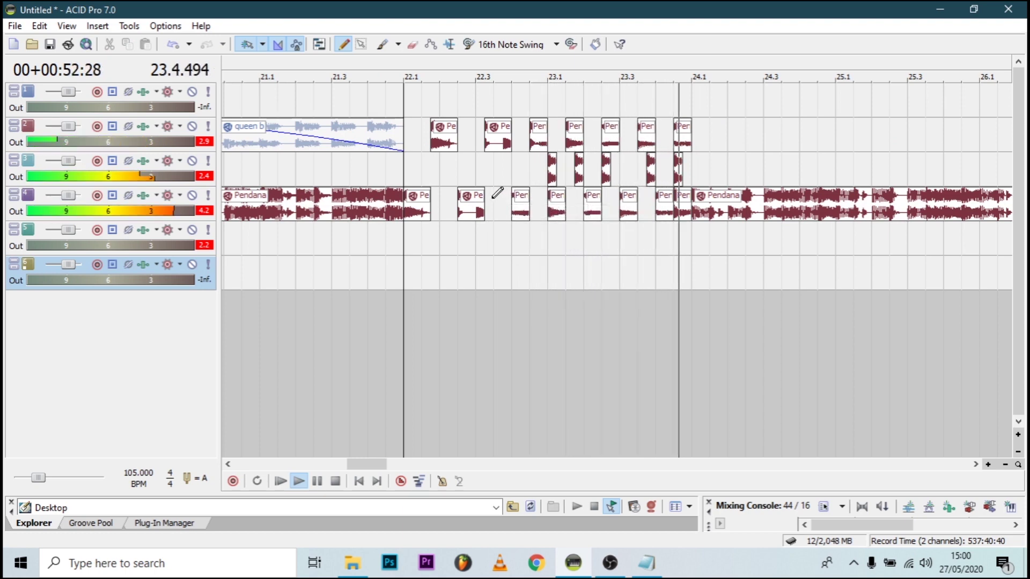
key(space)
key(space)
scroll(475, 157, up, 1)
key(space)
scroll(544, 172, up, 2)
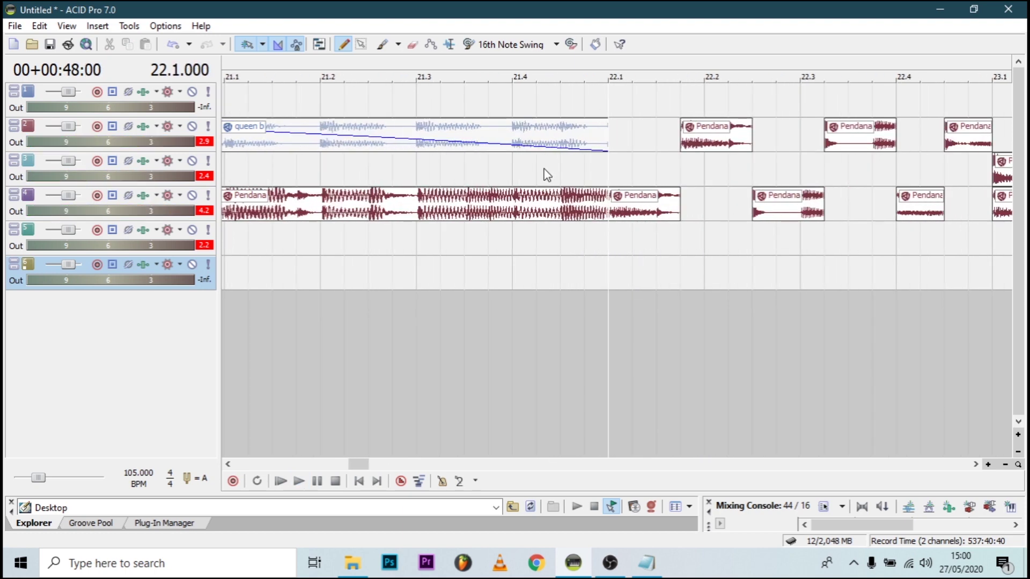
Step: Move track two's first Pendana slice in measure 22 to start at 22.1.384 and audition it from 22.1.000
drag(751, 143, 715, 143)
key(space)
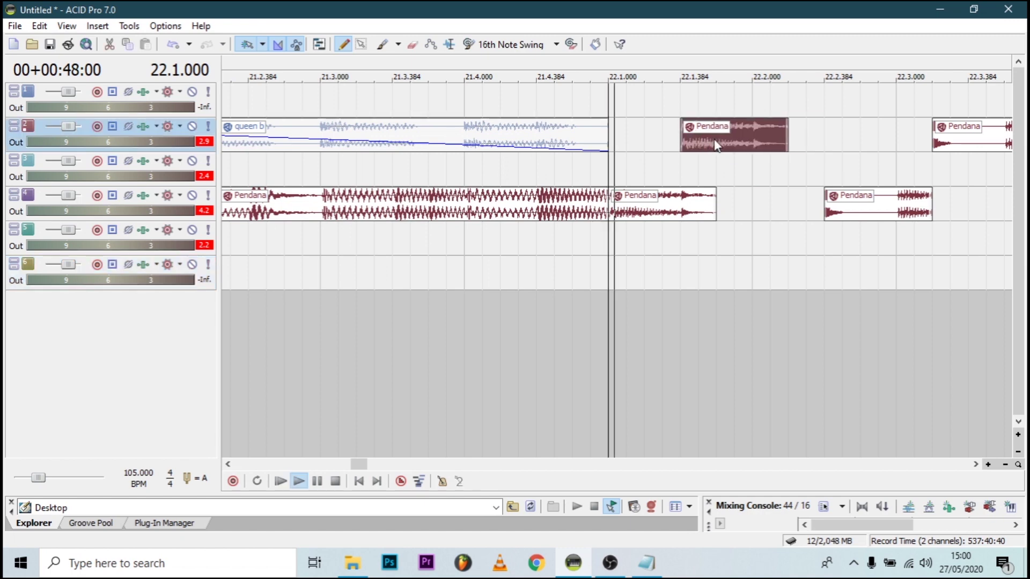
key(space)
key(space)
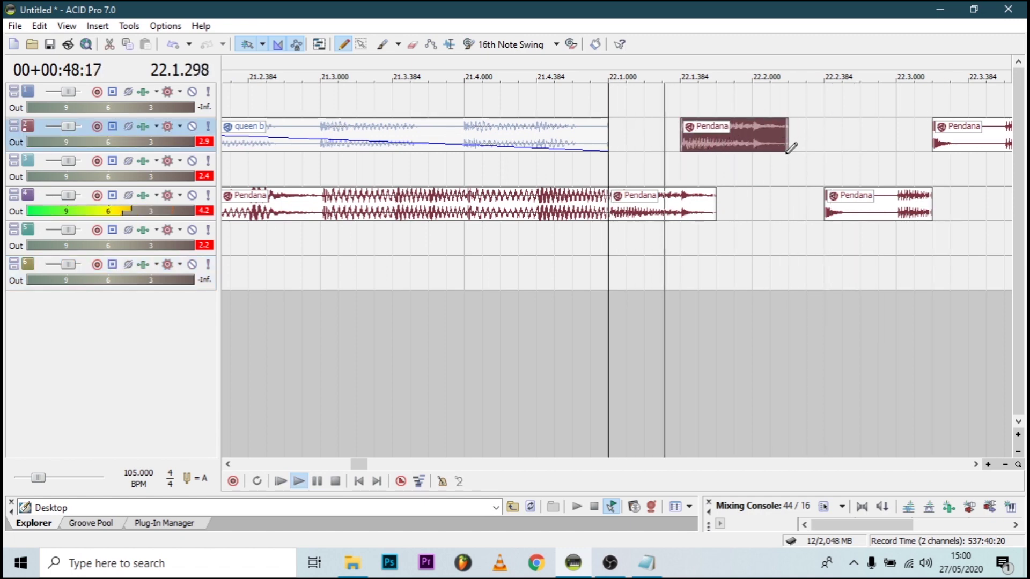
key(space)
key(space)
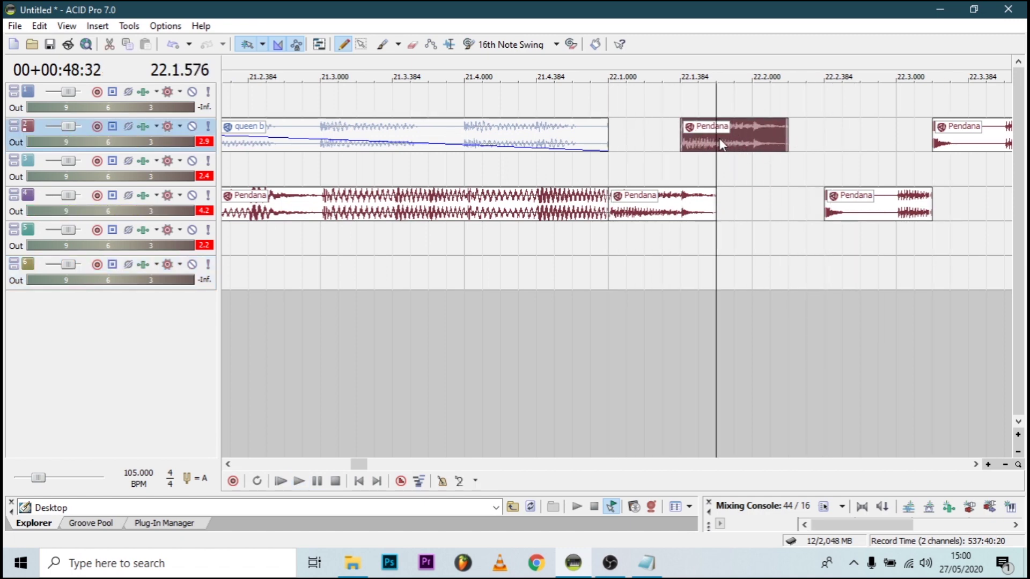
Step: Split track two's first Pendana slice at 22.1.576 and move the second part to start at 22.2.000
key(s)
drag(718, 140, 751, 141)
scroll(746, 143, up, 2)
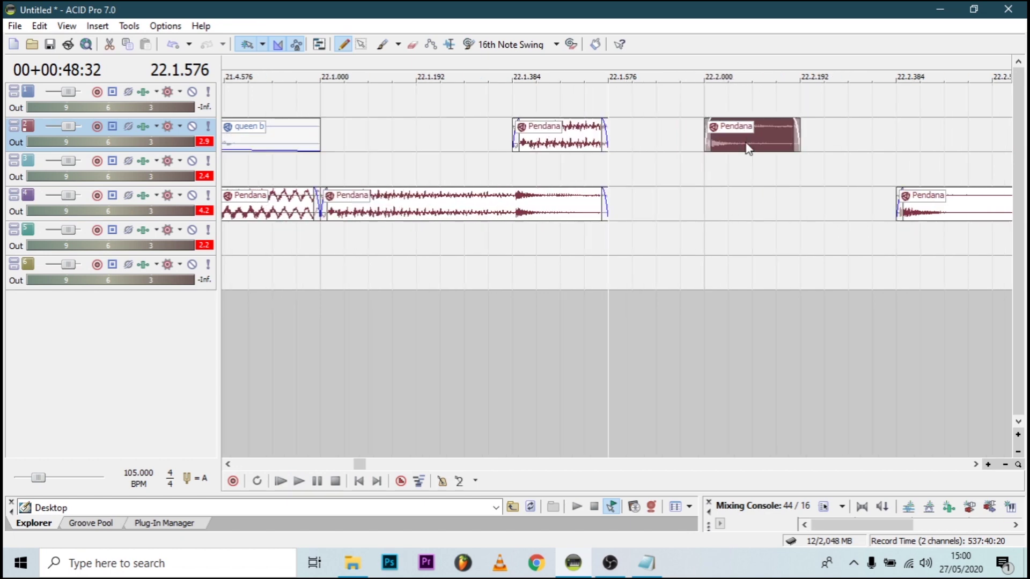
Step: Copy track two's 22.2.000 slice to 22.1.576, trim it to end at 22.1.624, and duplicate it at 22.1.672 pitched +2
drag(648, 136, 647, 137)
click(705, 139)
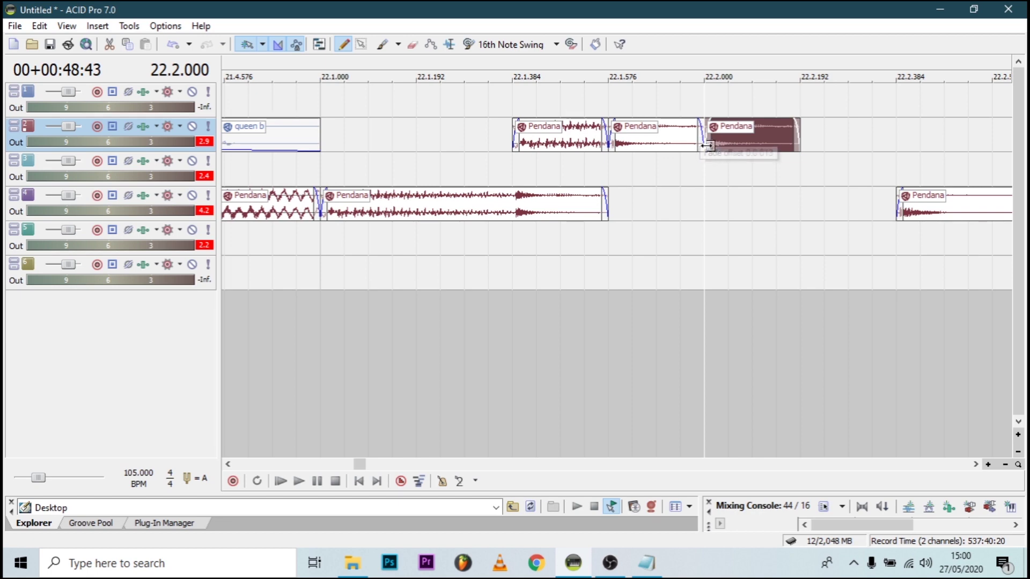
drag(698, 142, 594, 143)
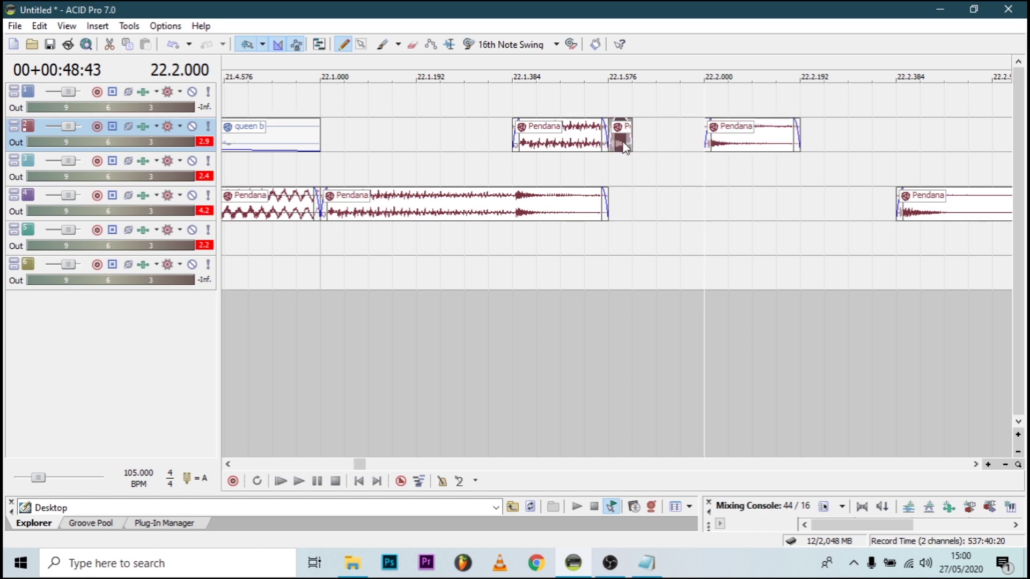
click(670, 144)
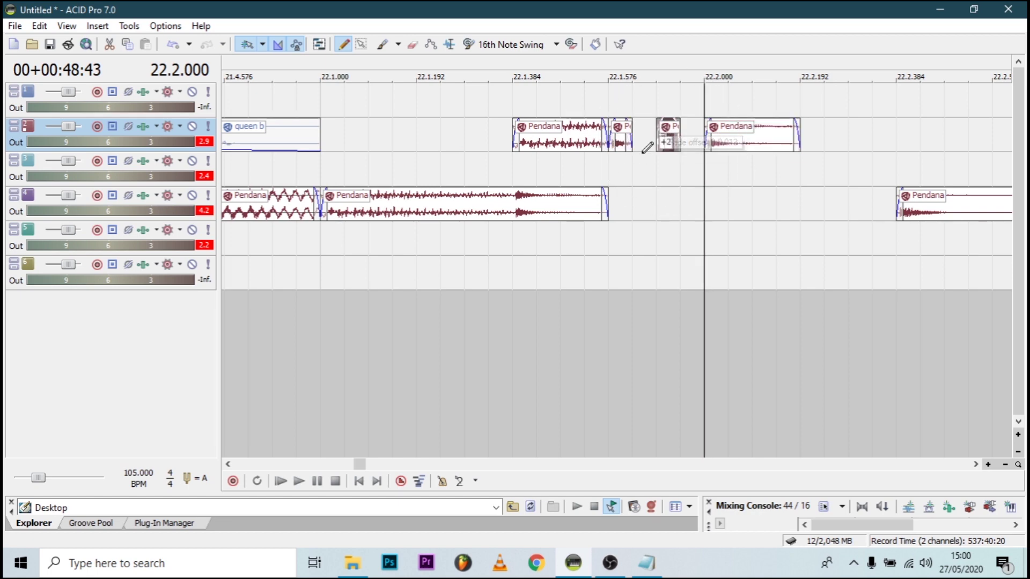
click(325, 257)
key(space)
key(space)
Step: Copy track four's 22.2.384 slice to 22.2.192, cut it off at 22.2.240, and duplicate it at 22.2.288 pitched +2
click(923, 224)
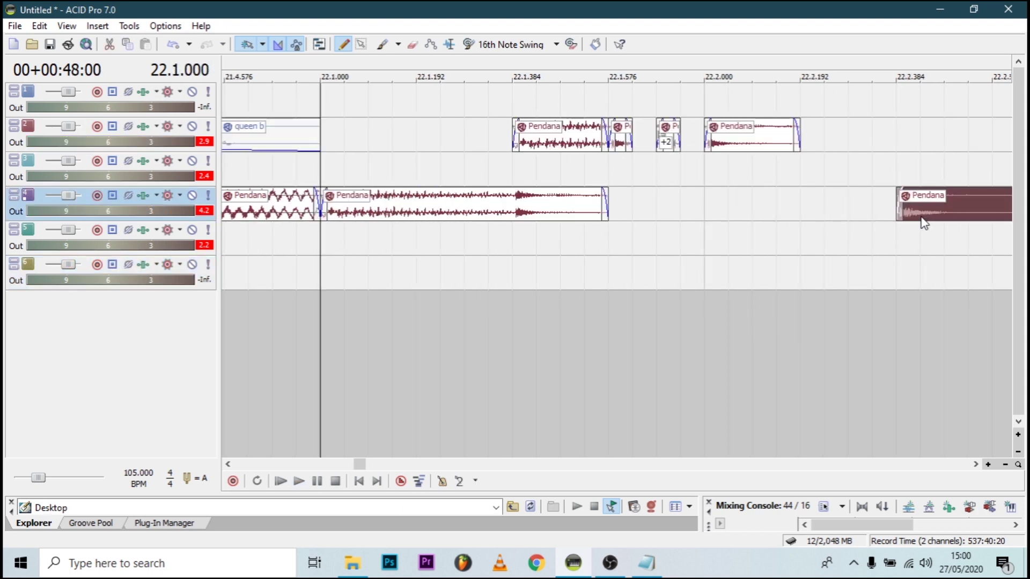
drag(831, 202, 815, 206)
click(826, 217)
key(s)
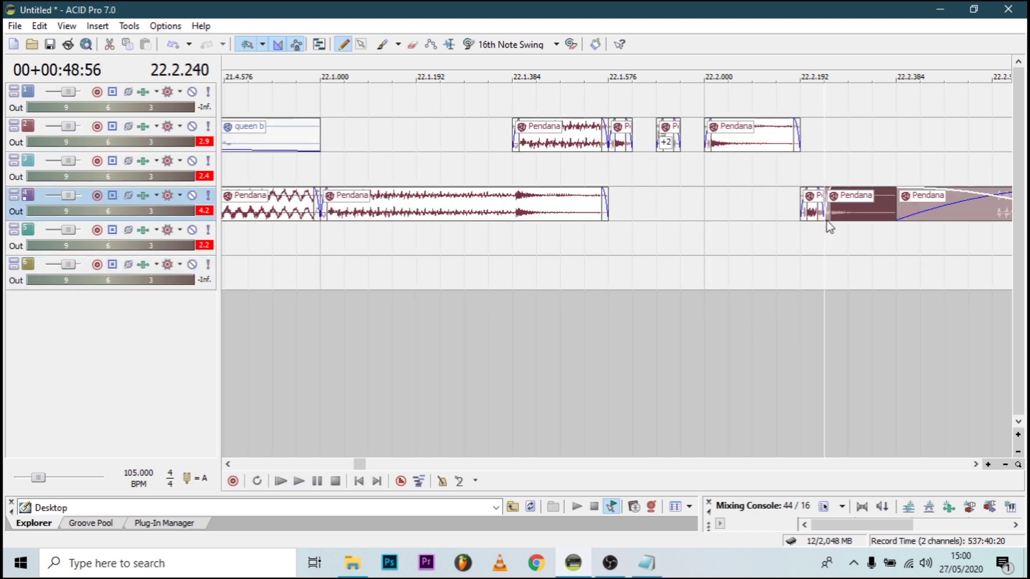
key(Delete)
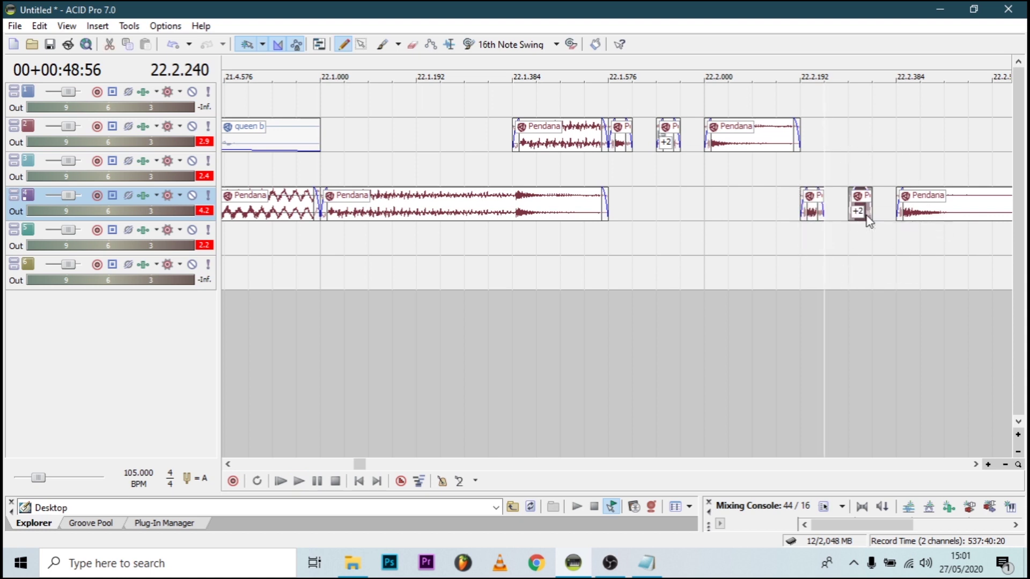
click(318, 303)
key(space)
scroll(519, 297, down, 5)
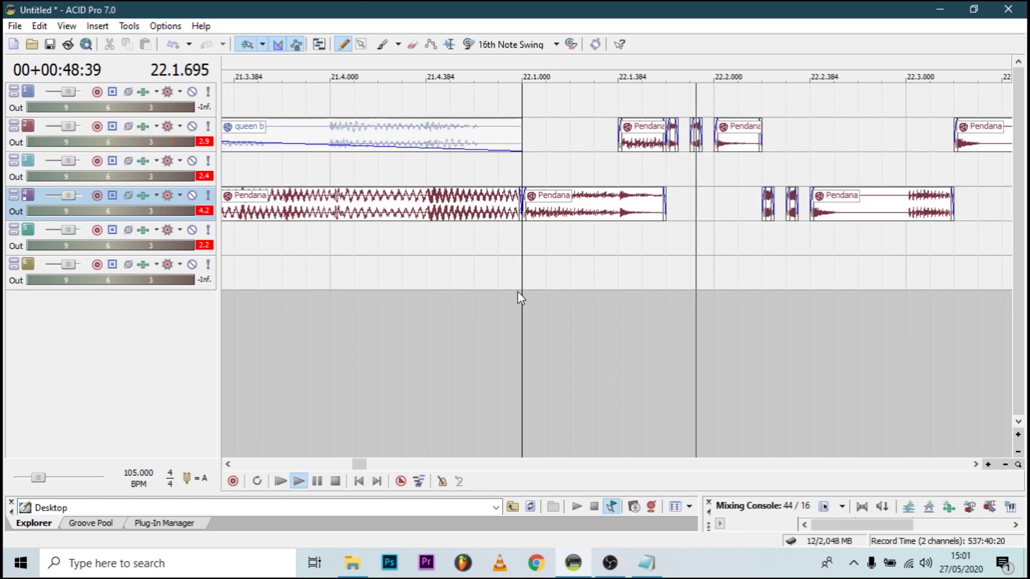
scroll(759, 276, down, 3)
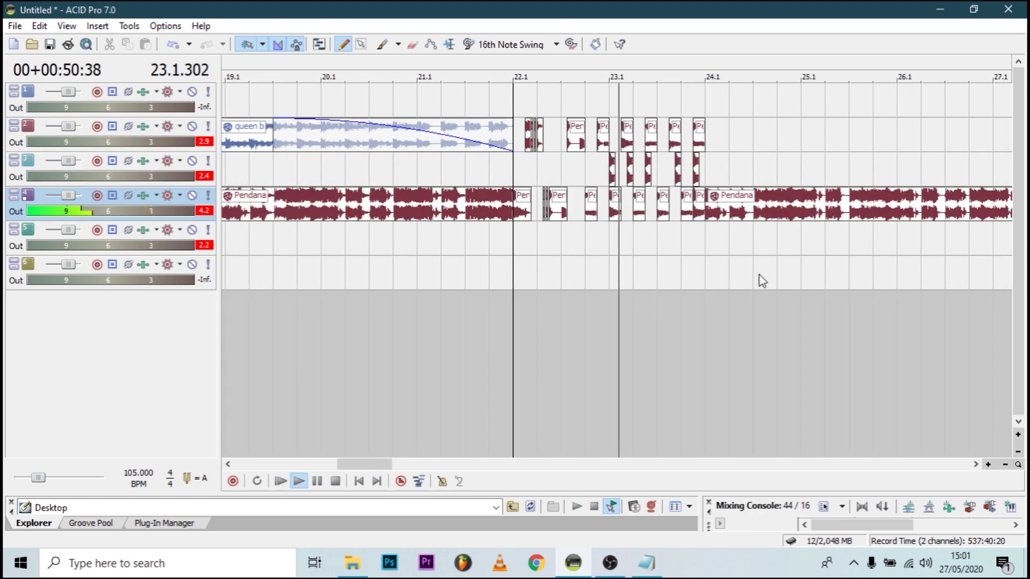
key(space)
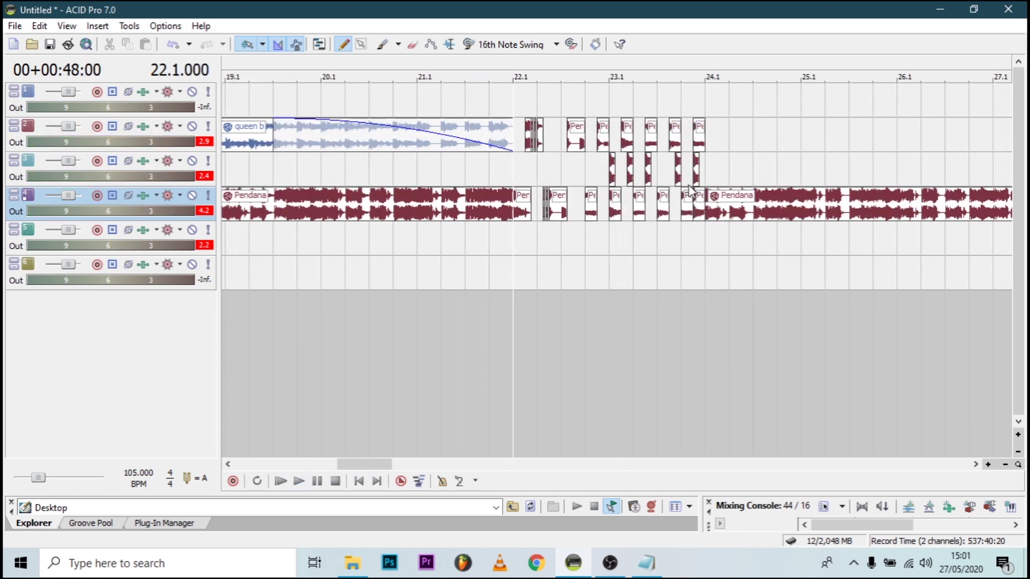
Step: Copy track two's pair of short slices at 22.1.576 and 22.1.672 to track three at 22.4.384 and again at 22.4.576
scroll(700, 173, up, 3)
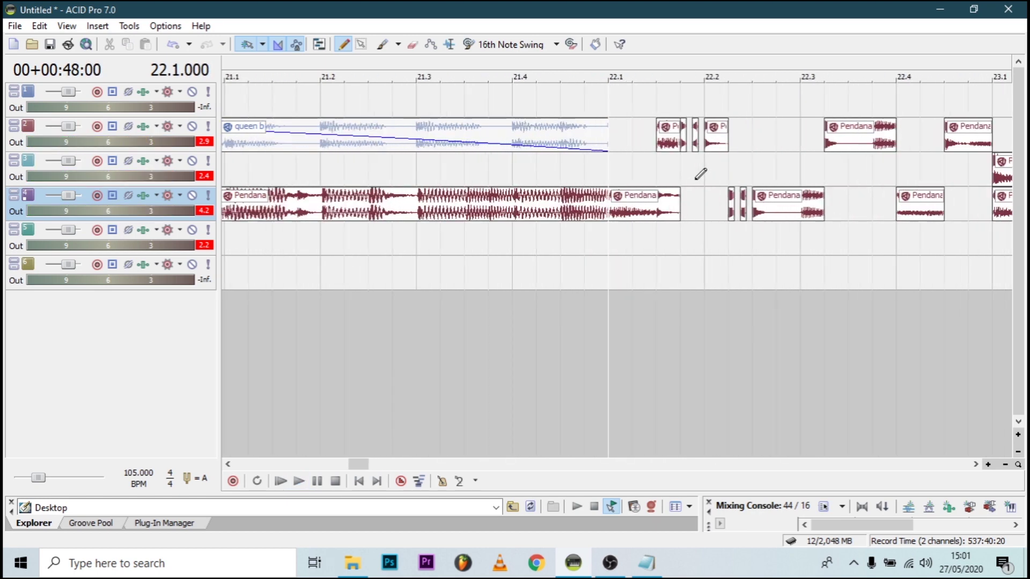
click(694, 137)
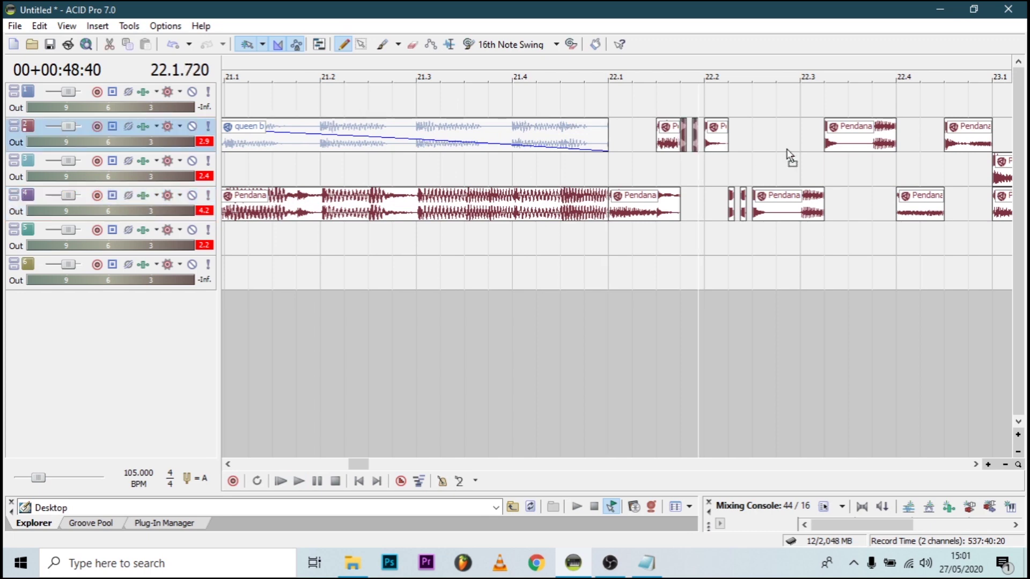
drag(790, 156, 989, 166)
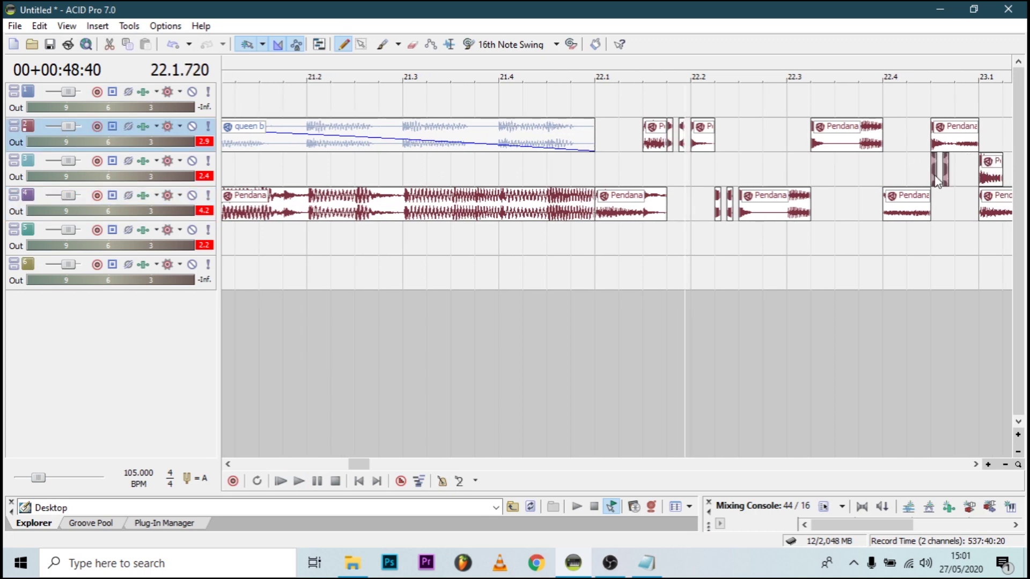
click(928, 170)
scroll(912, 167, up, 4)
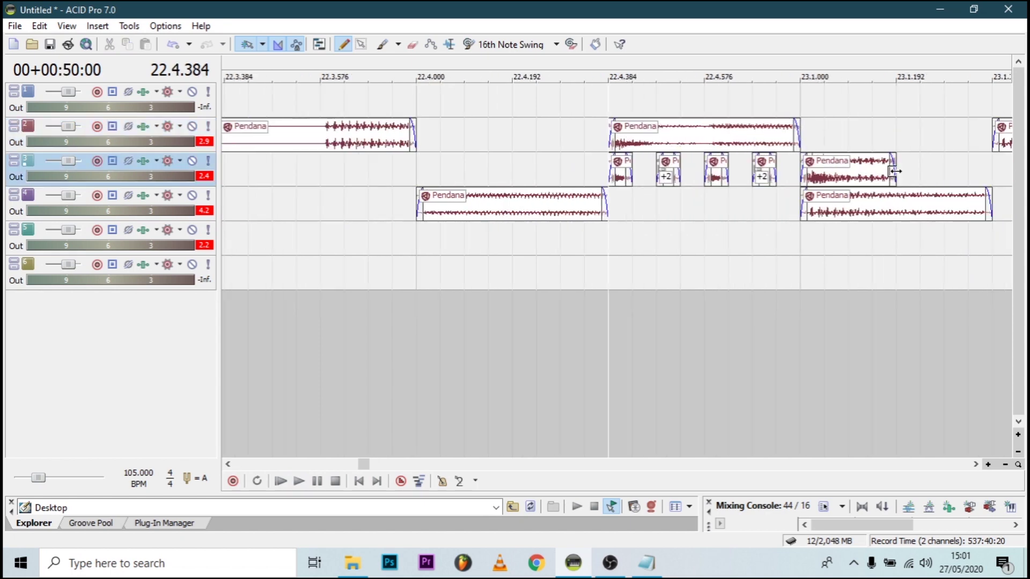
Step: Trim the pair of short slices on track three at 22.4.288 and 22.4.336, pitch the second +3, and play from 22.4.000
drag(572, 175, 563, 173)
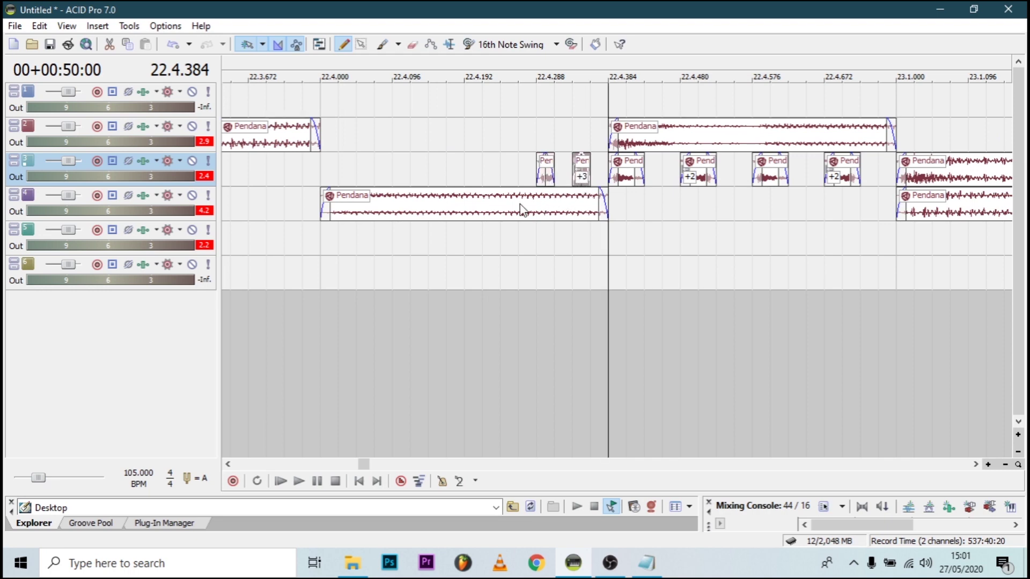
click(334, 246)
key(space)
scroll(567, 246, down, 3)
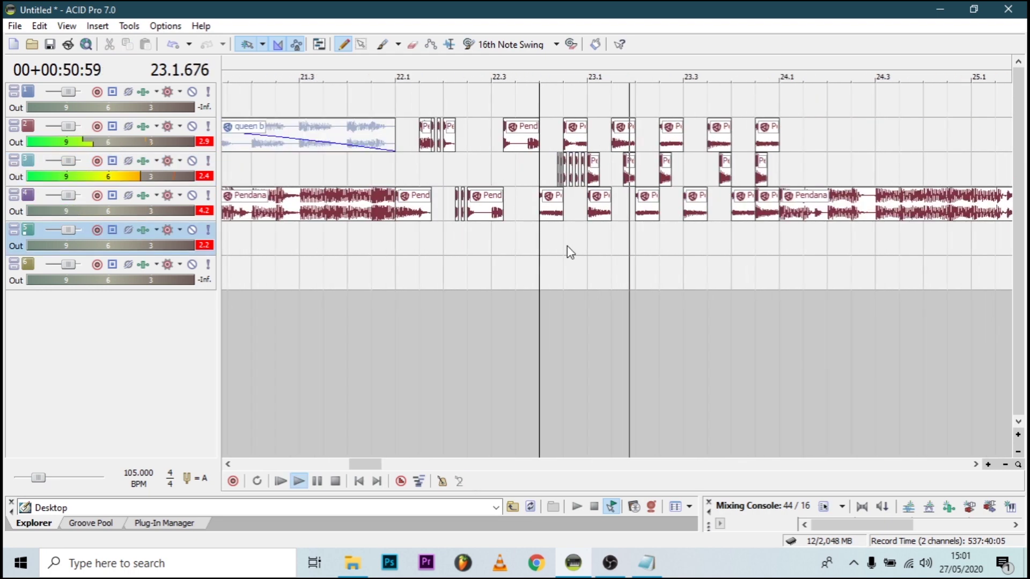
key(space)
scroll(561, 231, up, 4)
Step: Copy track three's pair of short slices at 22.4.288 to 22.4.192, and place one short pitched slice at 23.1.384
click(474, 175)
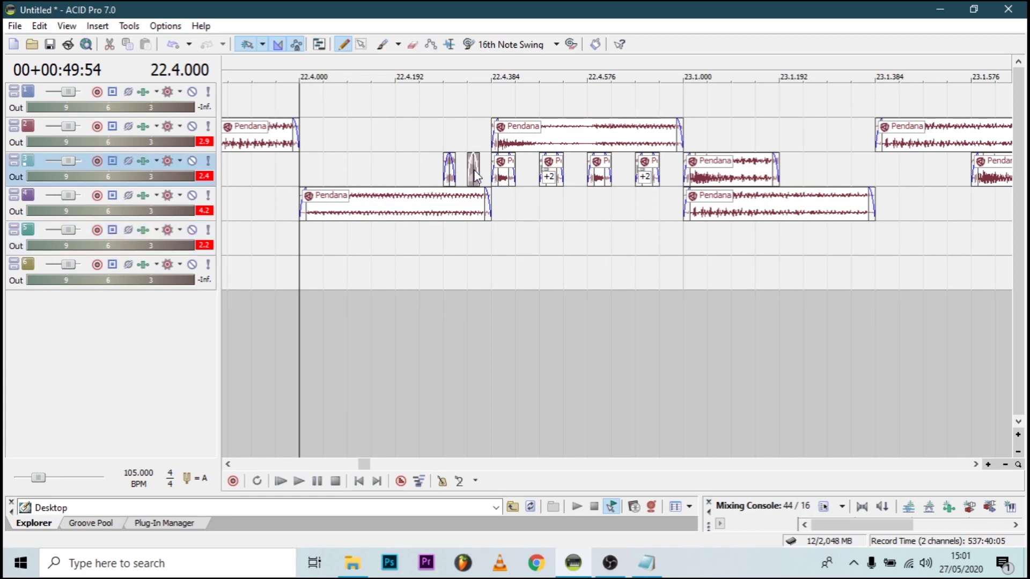
click(307, 223)
key(space)
scroll(380, 238, down, 3)
scroll(379, 238, up, 3)
key(space)
drag(463, 181, 491, 186)
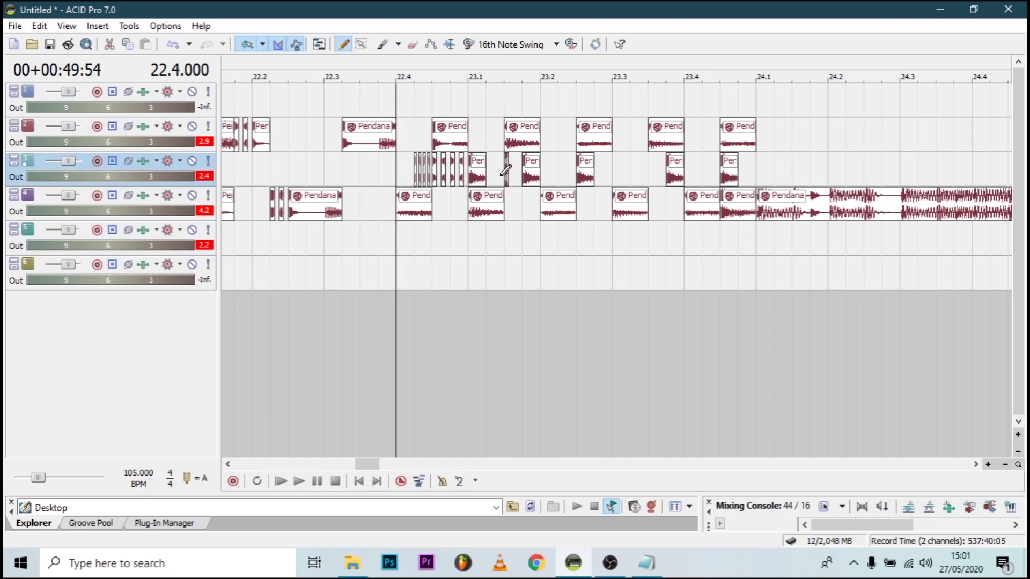
Step: Copy track three's pair of short slices at 22.4.576 and 22.4.672 to 23.2.000 and again to 23.2.192
key(space)
key(space)
click(540, 172)
scroll(541, 172, up, 3)
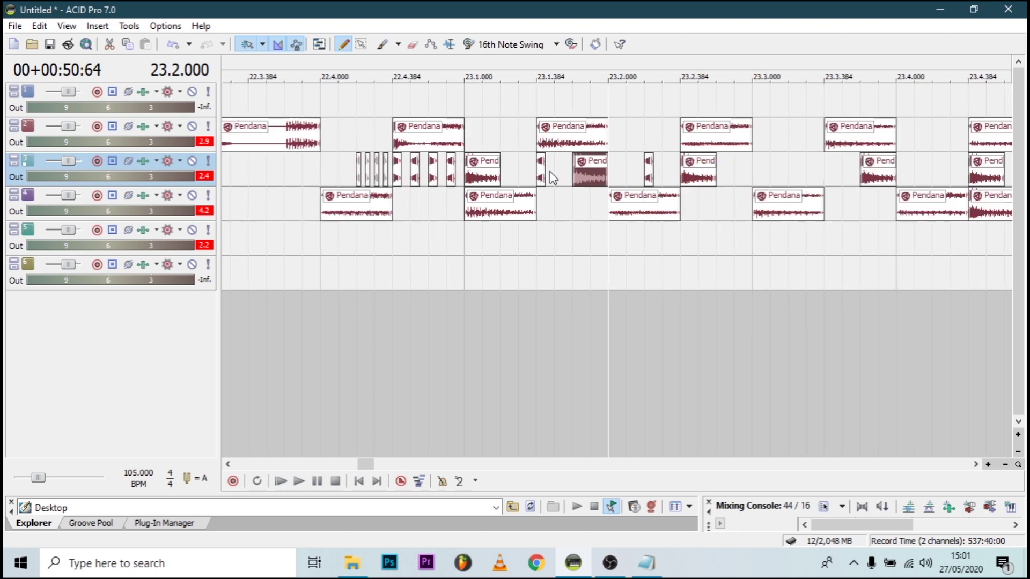
click(261, 182)
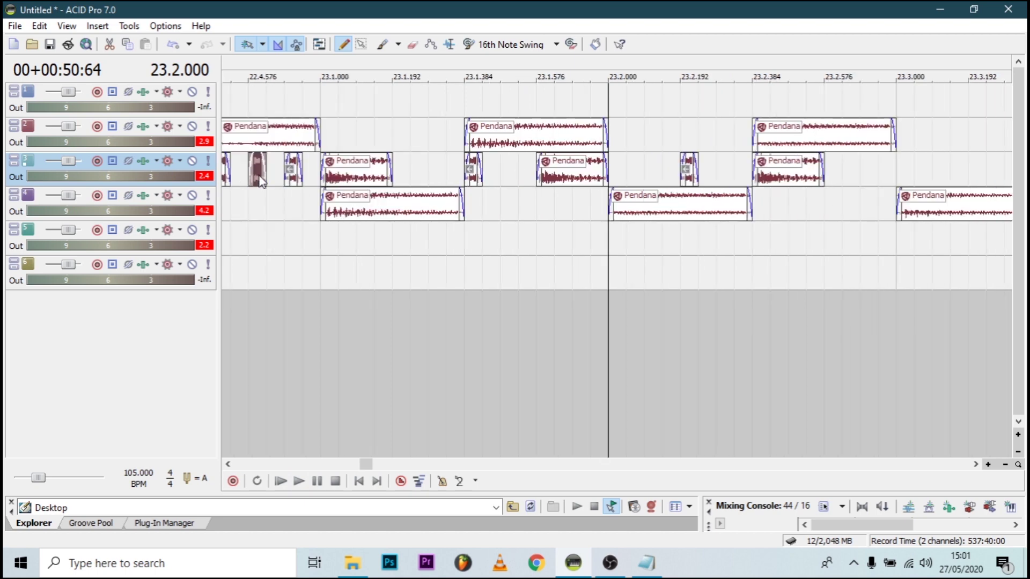
key(ctrl+v)
mouse_move(690, 182)
mouse_down()
mouse_move(657, 177)
mouse_move(696, 168)
mouse_up()
key(space)
key(space)
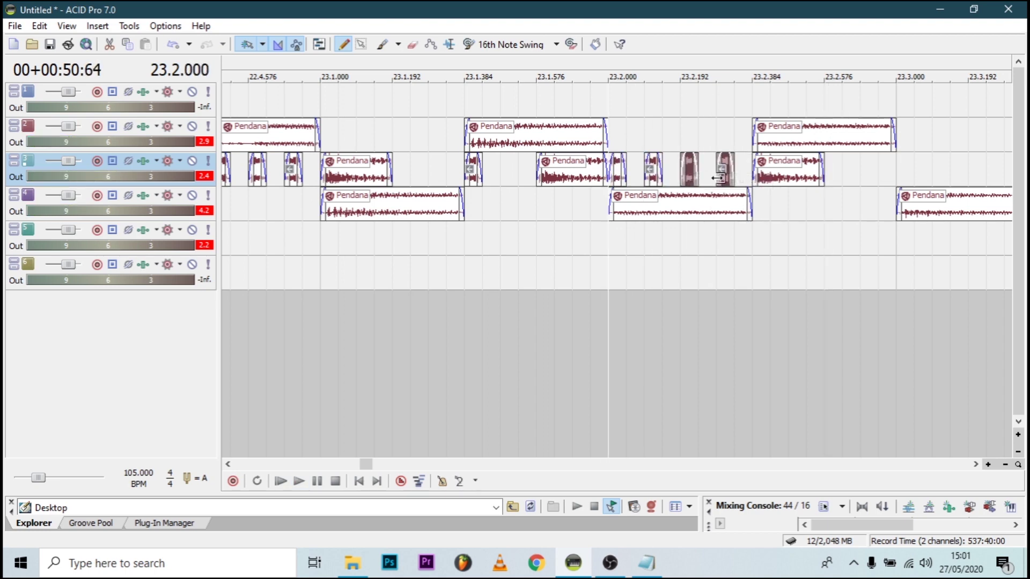
Step: Play track three's new stutters from 23.2.000 and delete the pair of short slices at 23.2.192
key(space)
key(space)
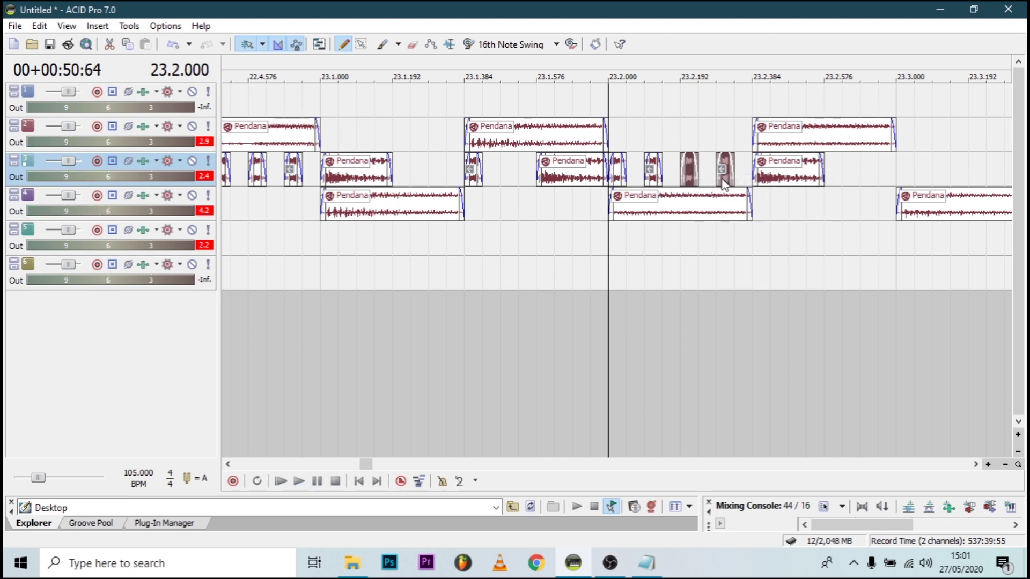
key(space)
key(space)
key(space)
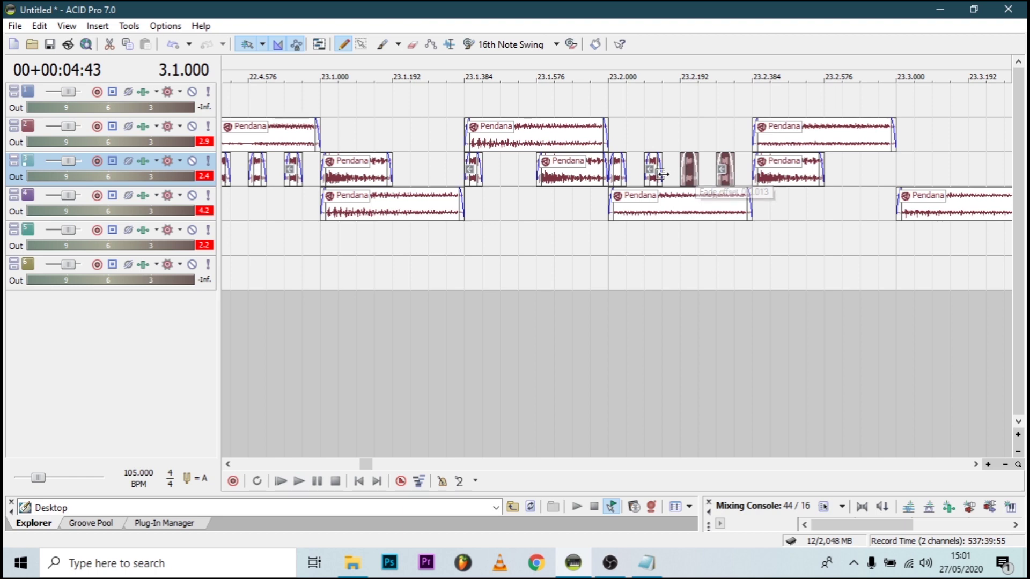
key(Delete)
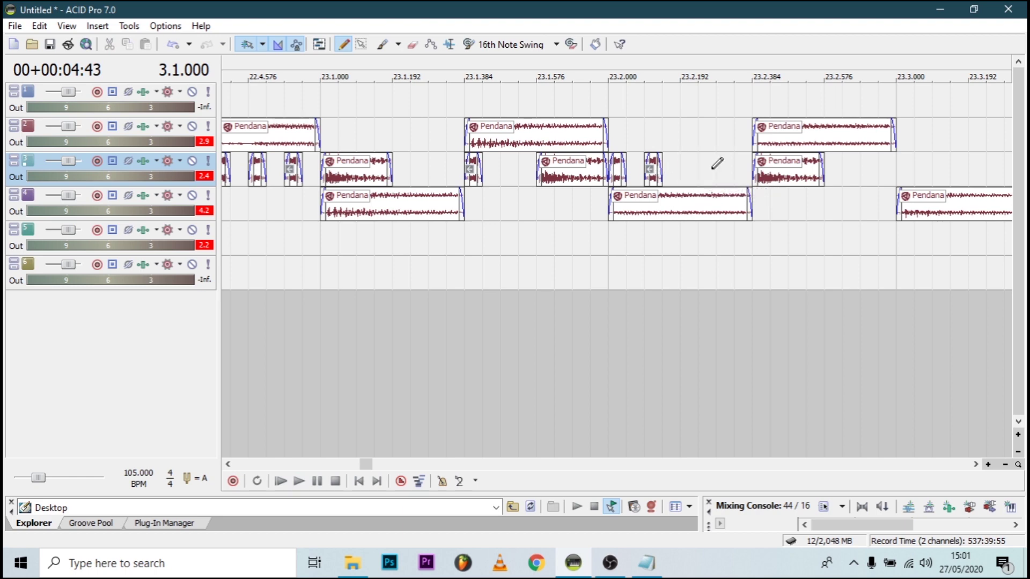
Step: Copy track three's pair of short slices at 23.2.000 to track one at 23.1.576, and delete the originals
click(603, 176)
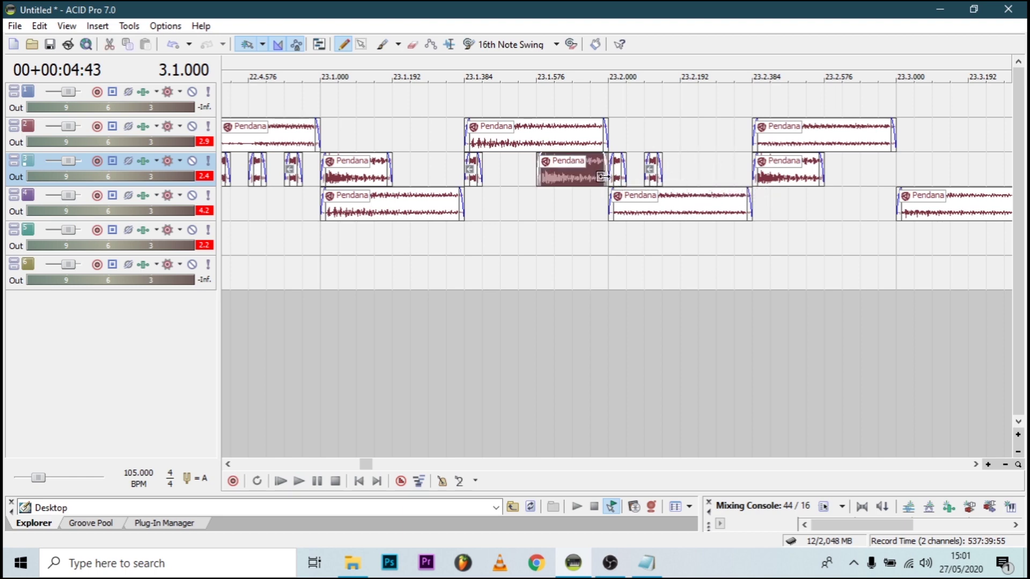
click(650, 179)
drag(632, 164, 572, 108)
click(659, 179)
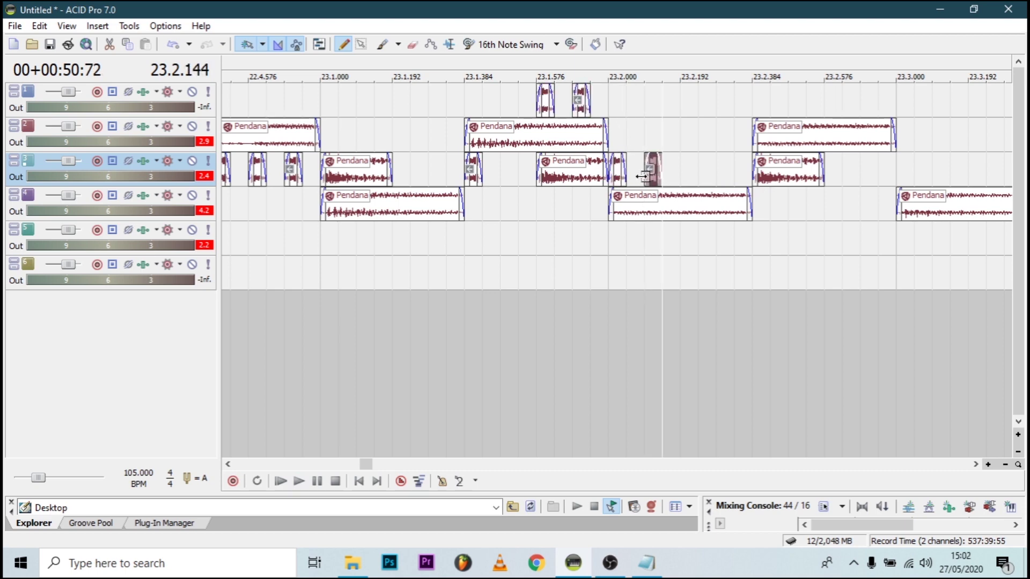
click(616, 175)
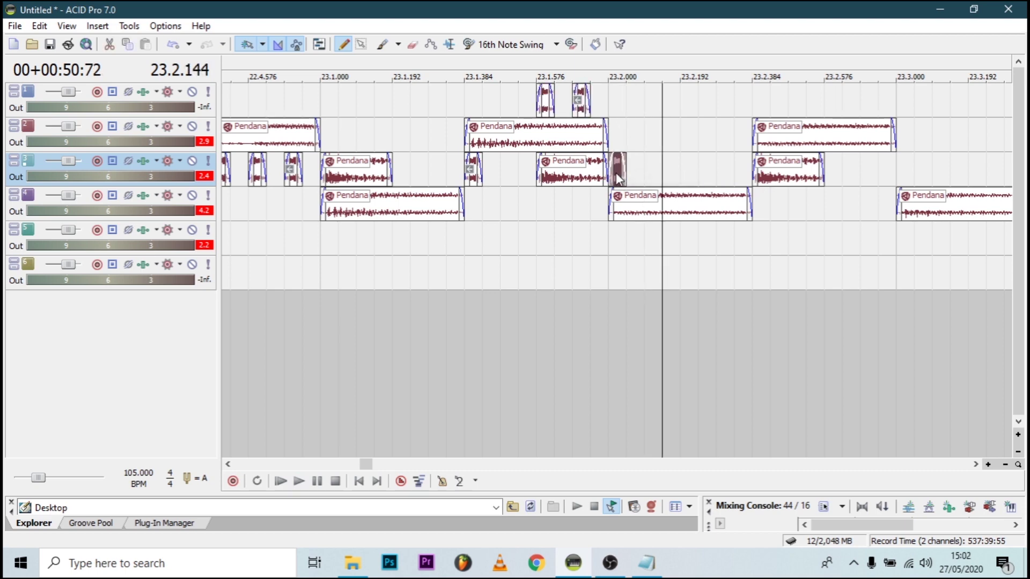
key(Delete)
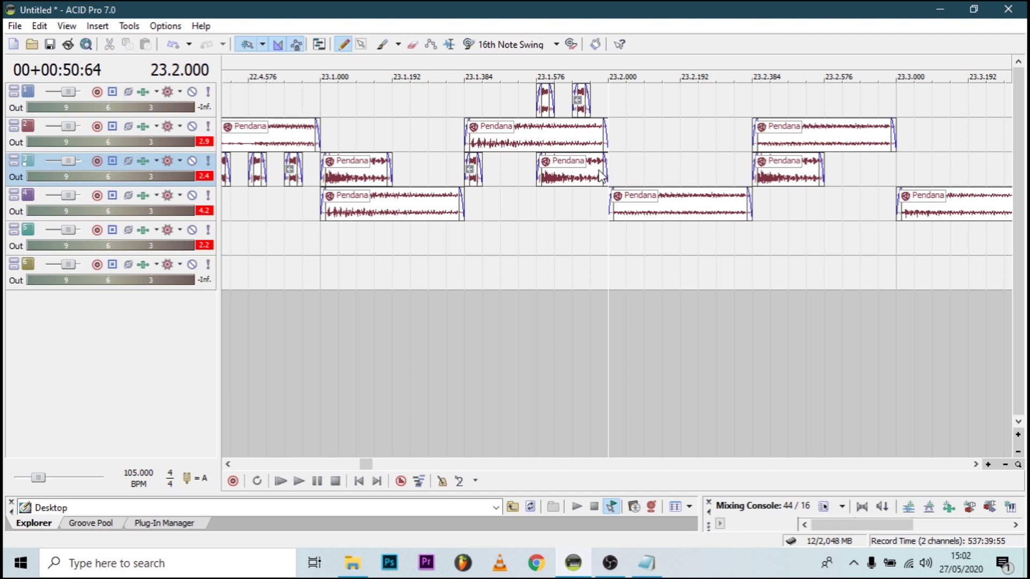
Step: Add a Pendana slice on track one from 23.2.000 to 23.2.144, and copy track one's short pair at 23.1.576 to 23.2.192
click(551, 111)
drag(621, 109, 652, 115)
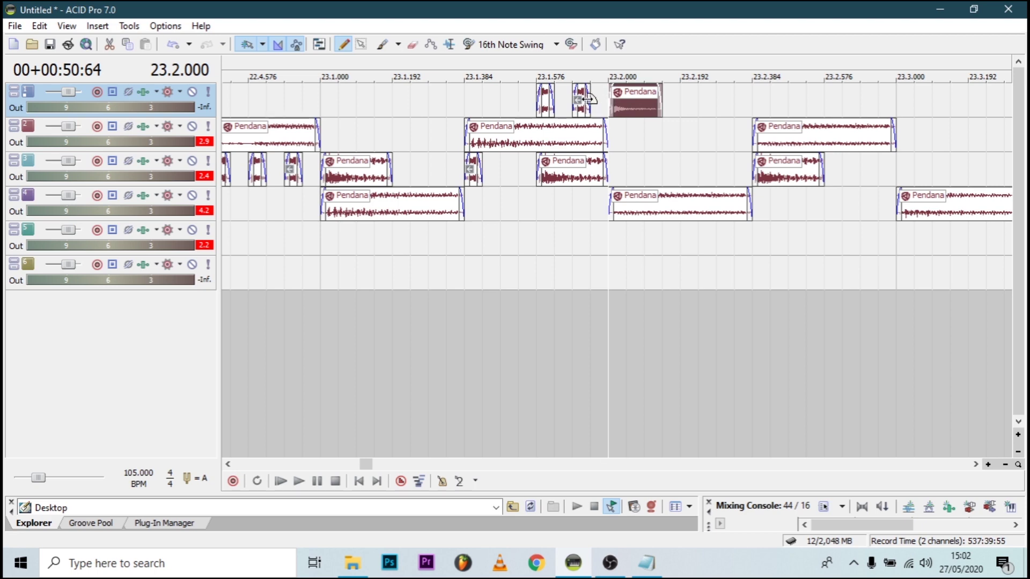
drag(545, 112, 692, 113)
click(774, 106)
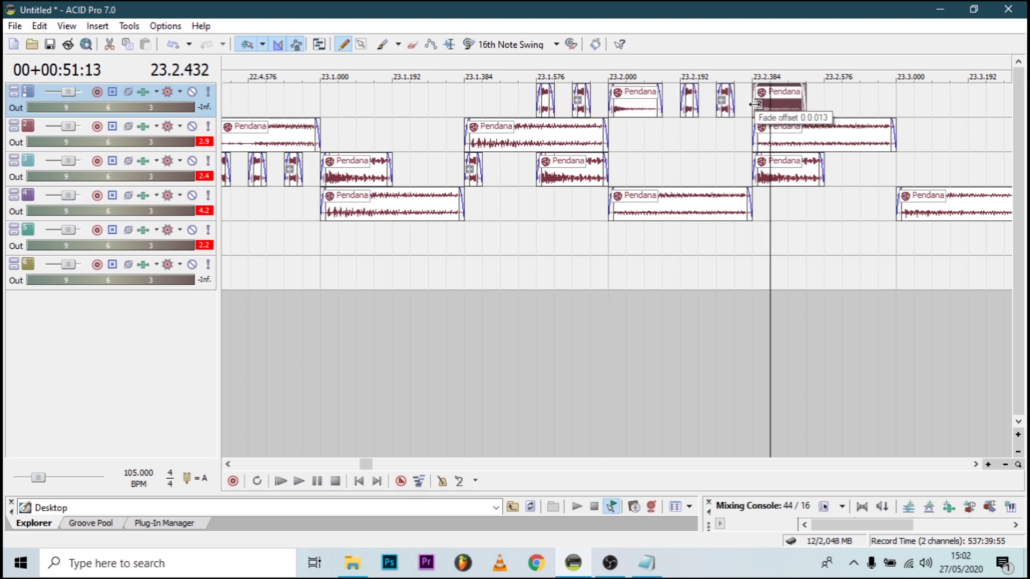
key(Delete)
Step: Play back the new track one stutters from 23.1.000
click(323, 275)
key(space)
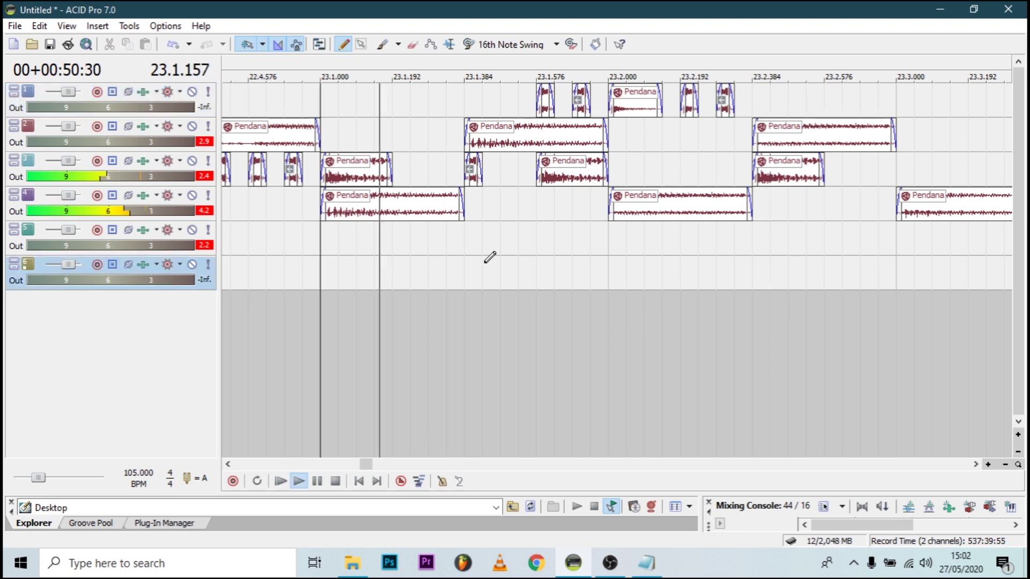
key(space)
key(space)
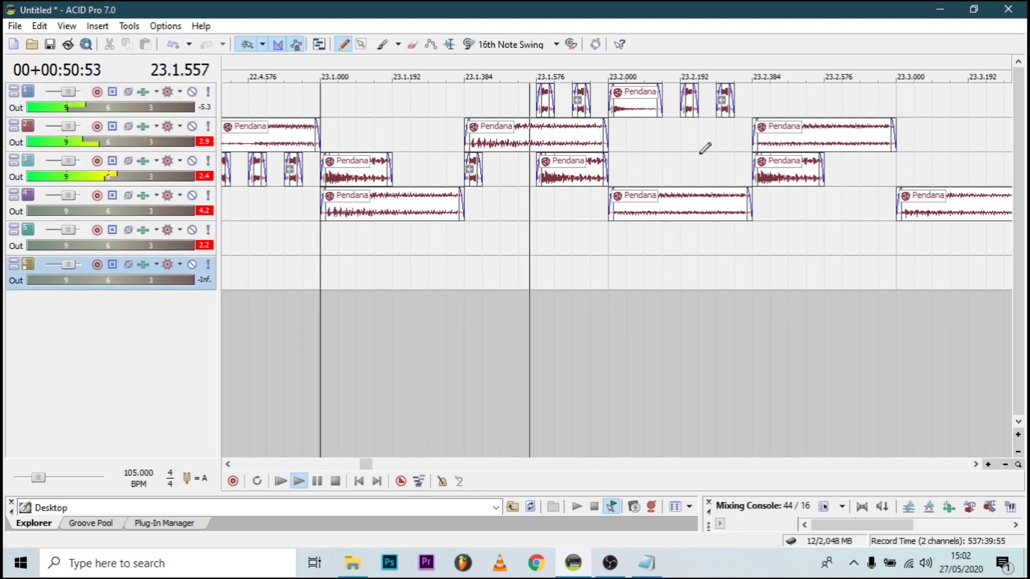
key(space)
scroll(708, 149, down, 1)
key(space)
scroll(710, 153, down, 3)
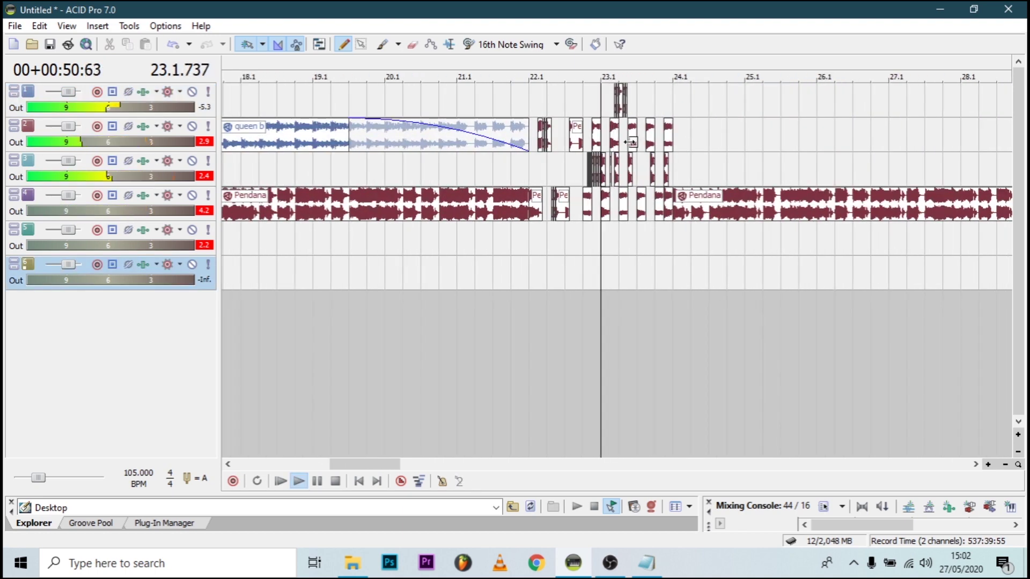
Step: Play the chopped section from 22.1.000 into measure 24
click(534, 256)
key(space)
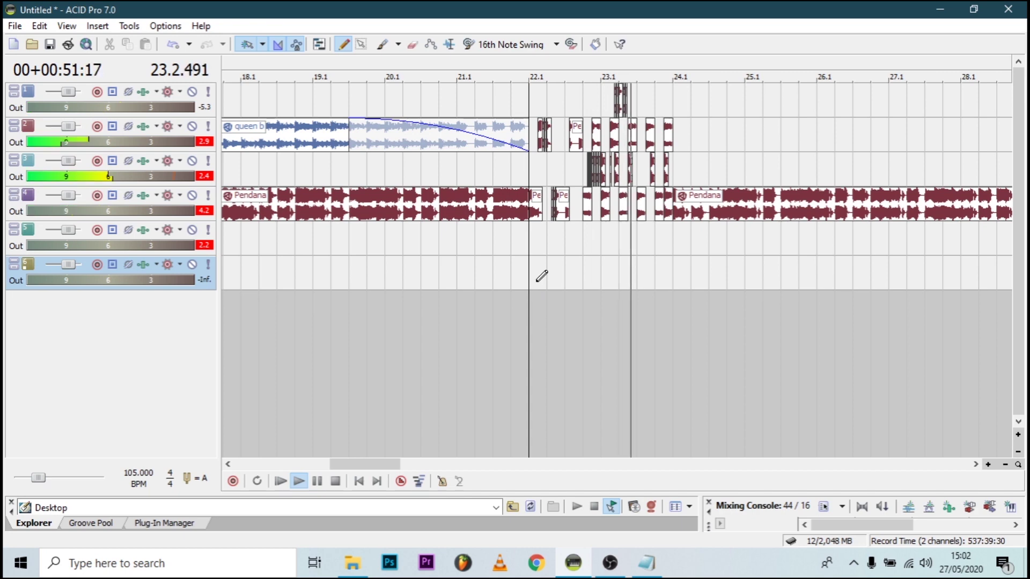
click(540, 265)
scroll(622, 273, up, 5)
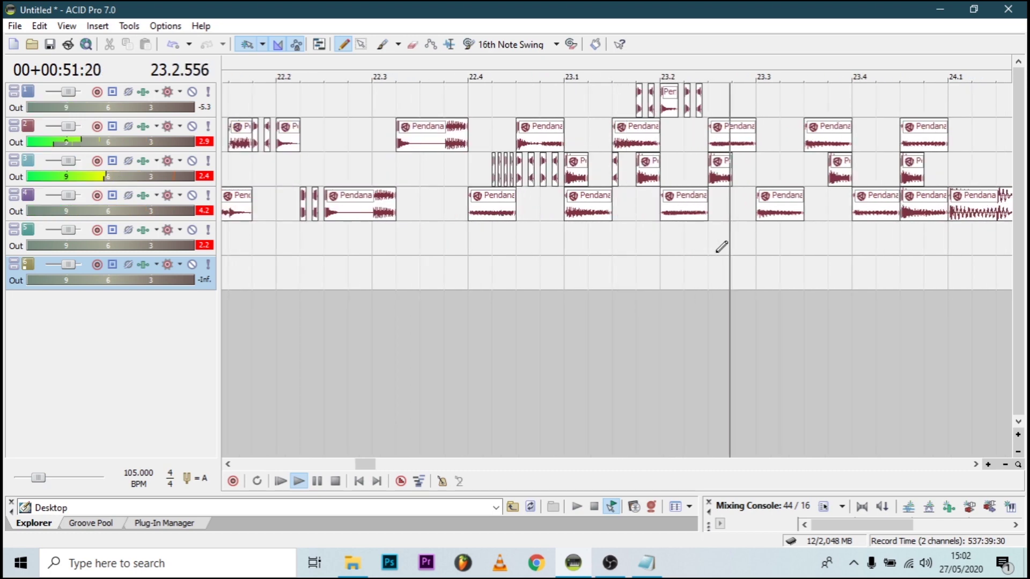
scroll(888, 229, down, 4)
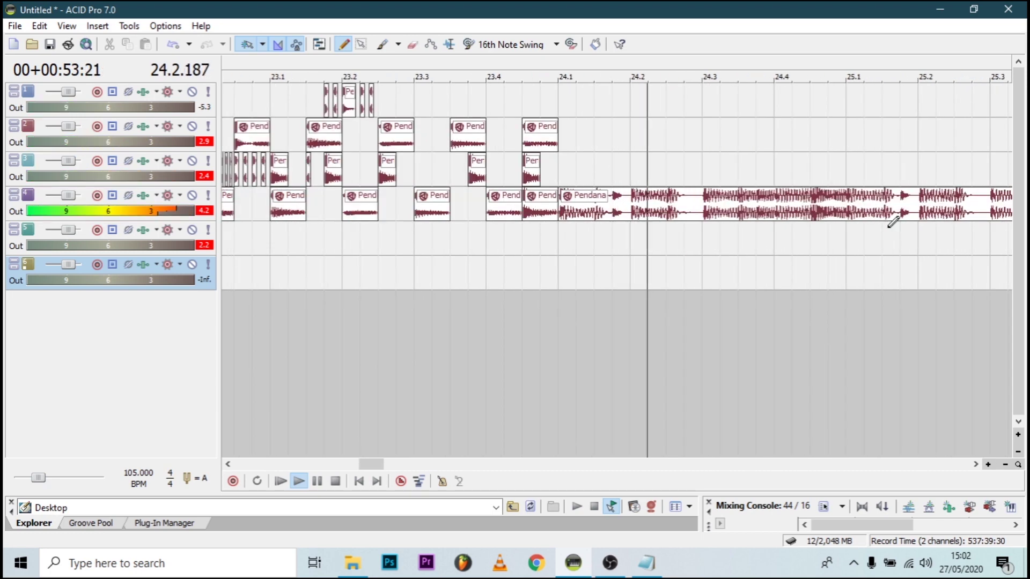
key(space)
Step: Play the whole arrangement from the beginning at 1.1.000
scroll(310, 276, down, 6)
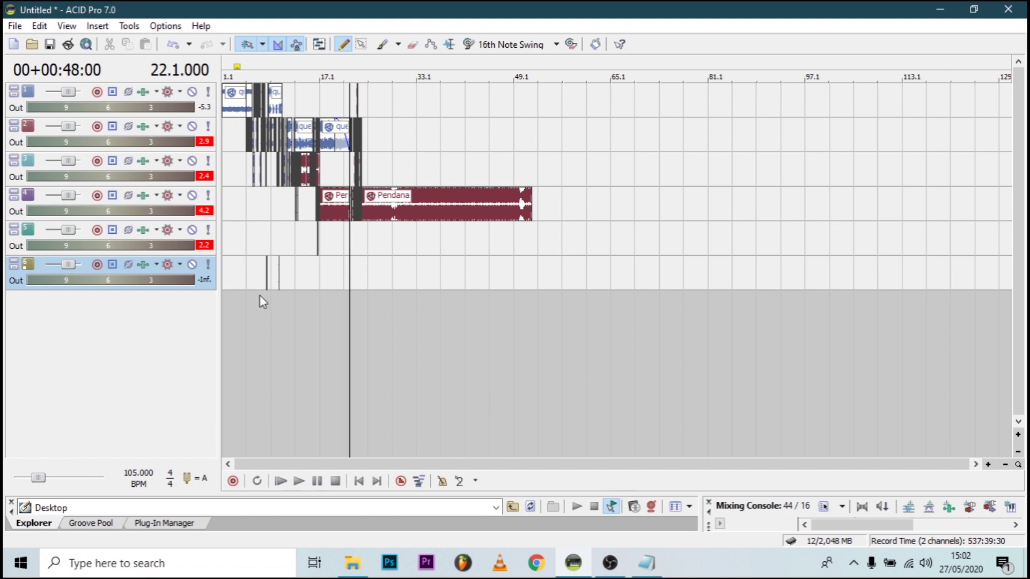
click(226, 332)
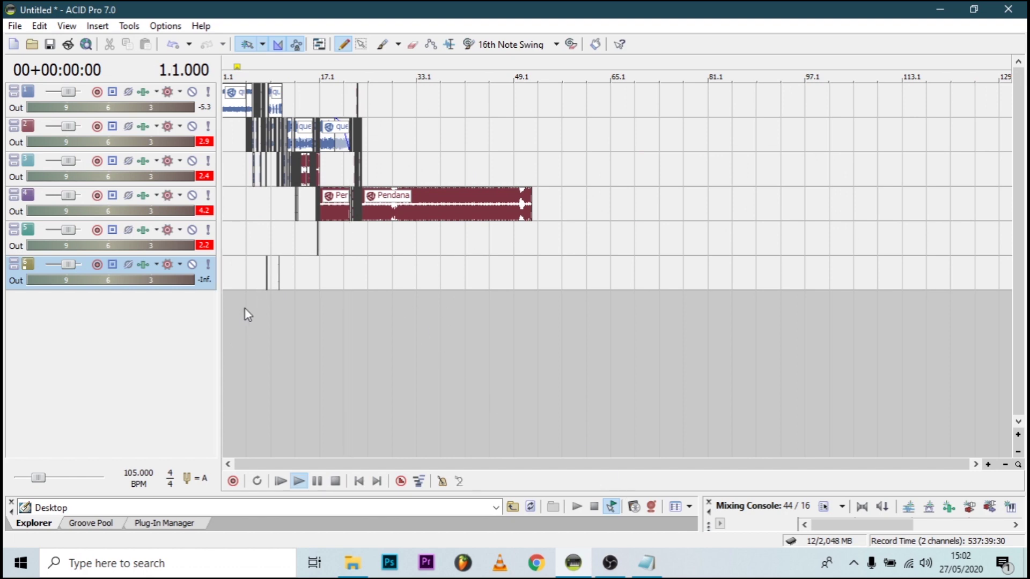
key(space)
scroll(274, 295, up, 5)
scroll(423, 274, up, 2)
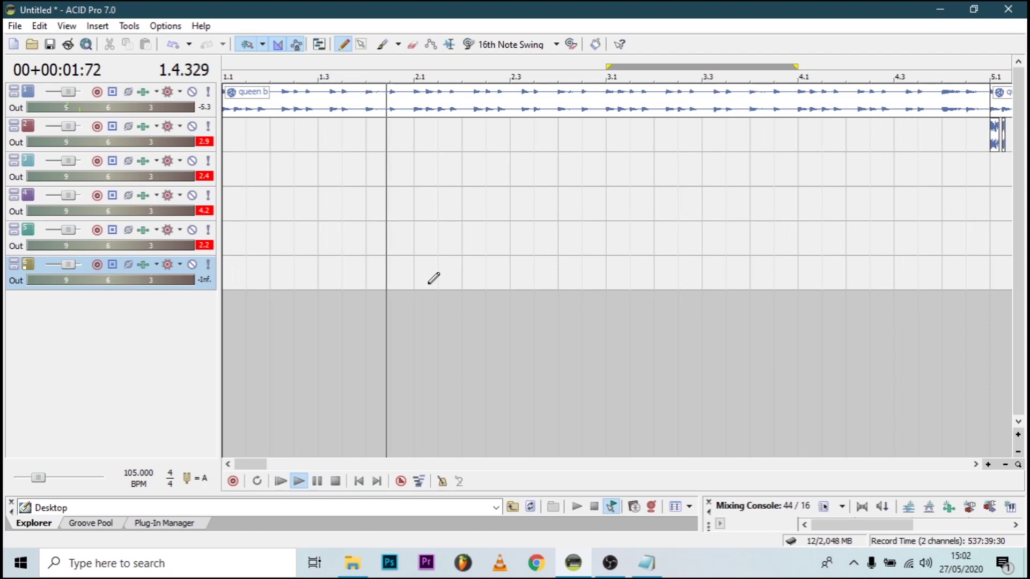
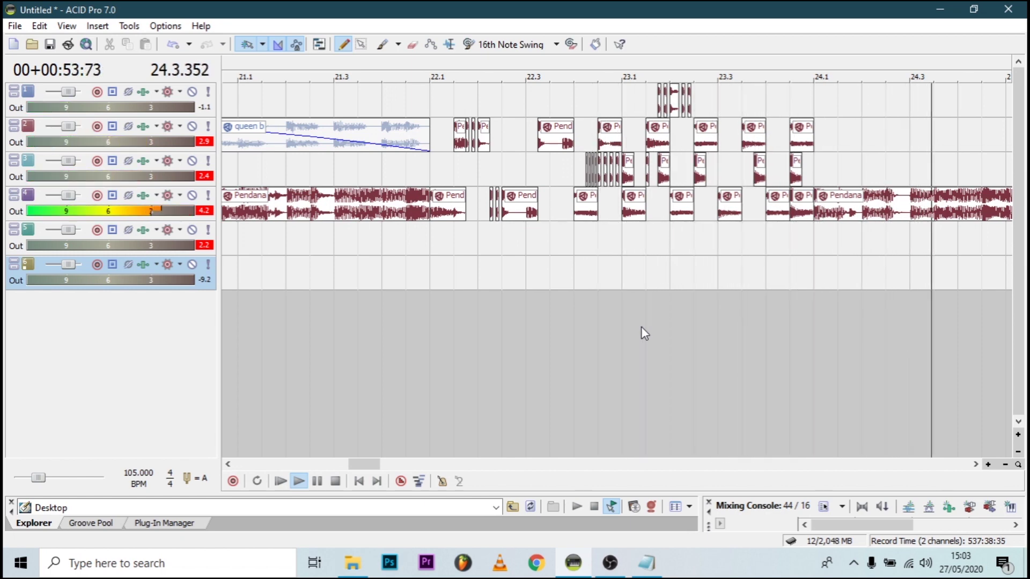
click(611, 570)
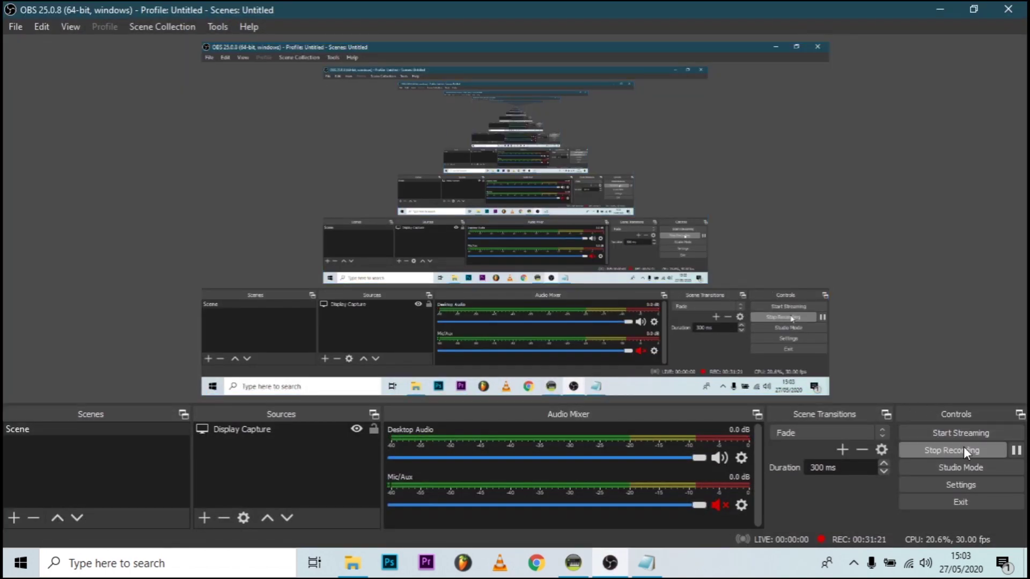